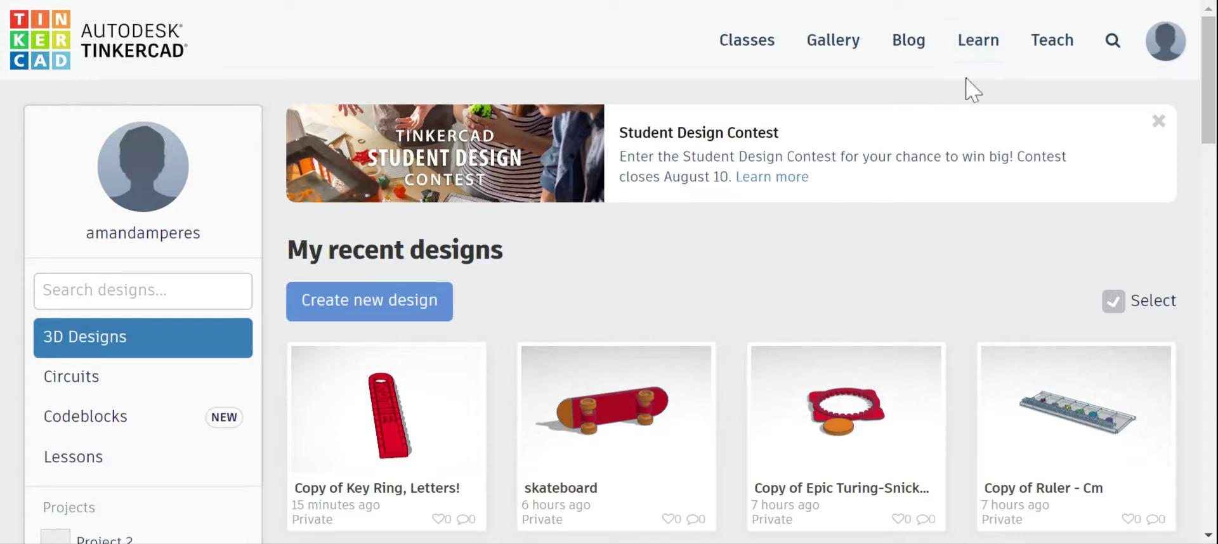
- Open the Minecraft Party Glasses project from the 3D lessons in the learning section
{"action": "left_click", "coordinate": [977, 43]}
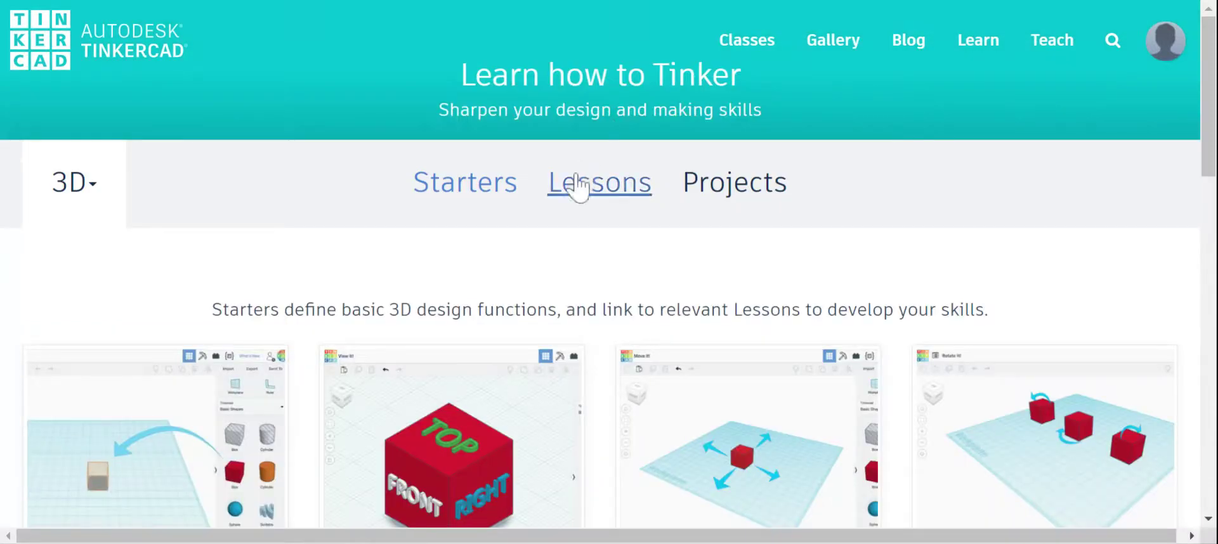
{"action": "left_click", "coordinate": [579, 186]}
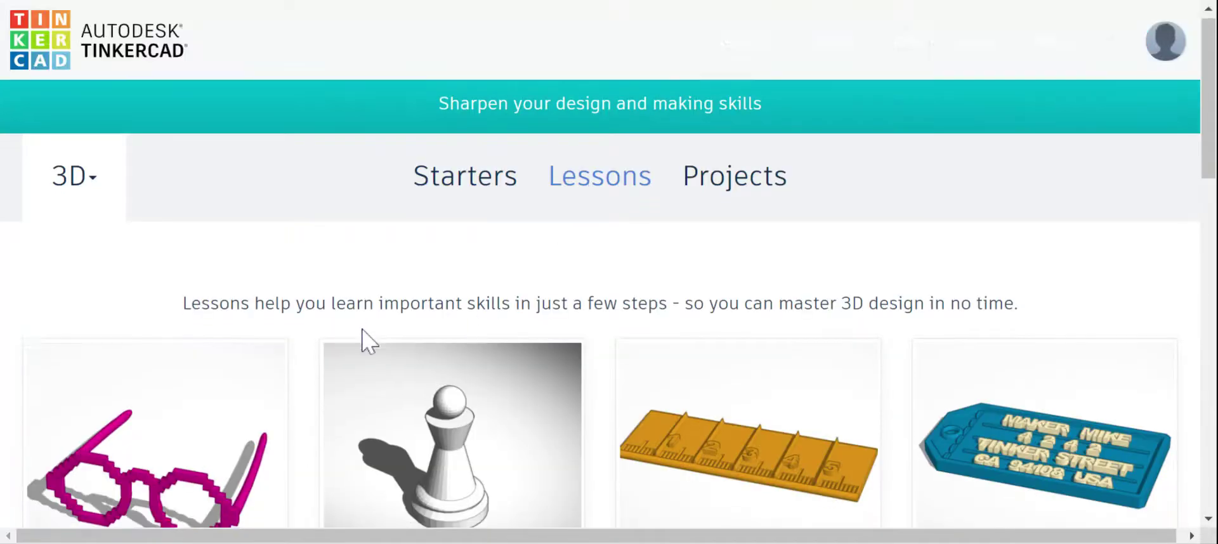
{"action": "scroll", "coordinate": [363, 330], "scroll_direction": "down", "scroll_amount": 3}
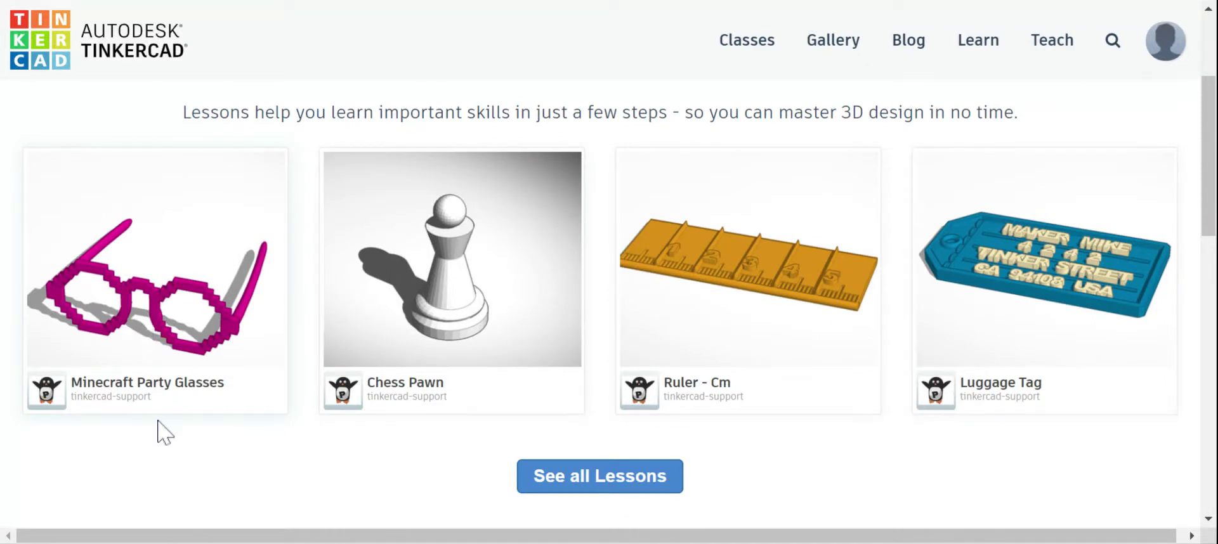
{"action": "left_click", "coordinate": [148, 335]}
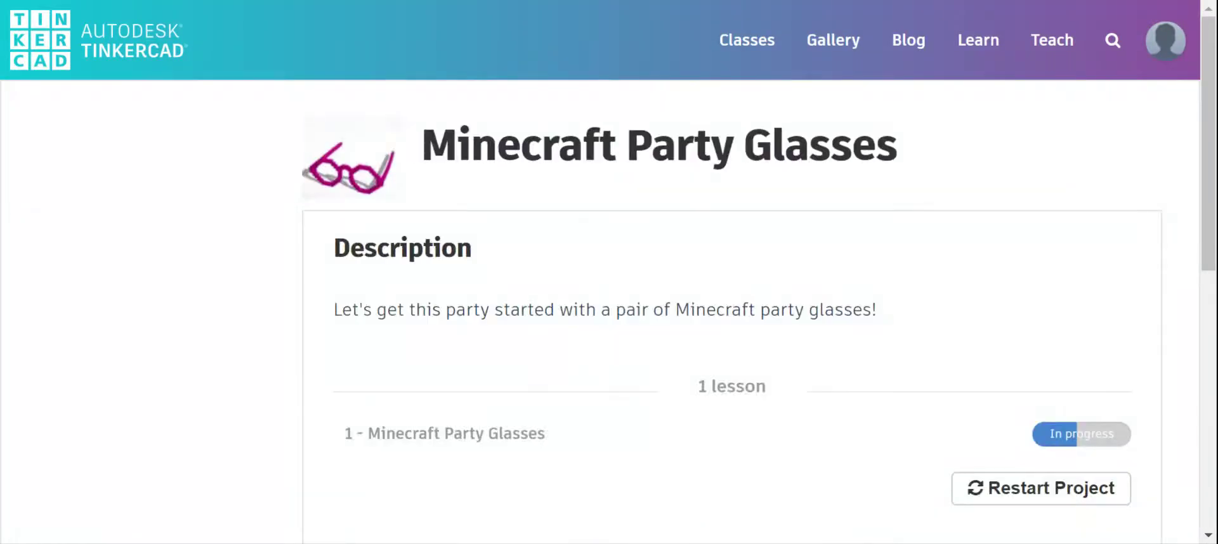
- Restart the Minecraft Party Glasses project with its progress reset, and open its lesson in the editor
{"action": "left_click", "coordinate": [1079, 503]}
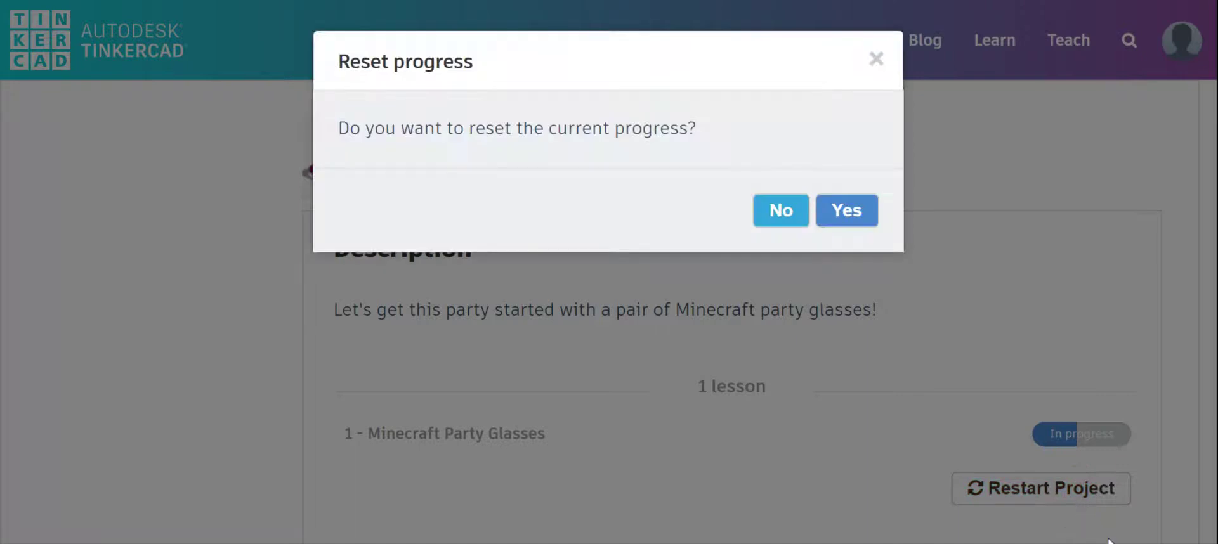
{"action": "left_click", "coordinate": [841, 215]}
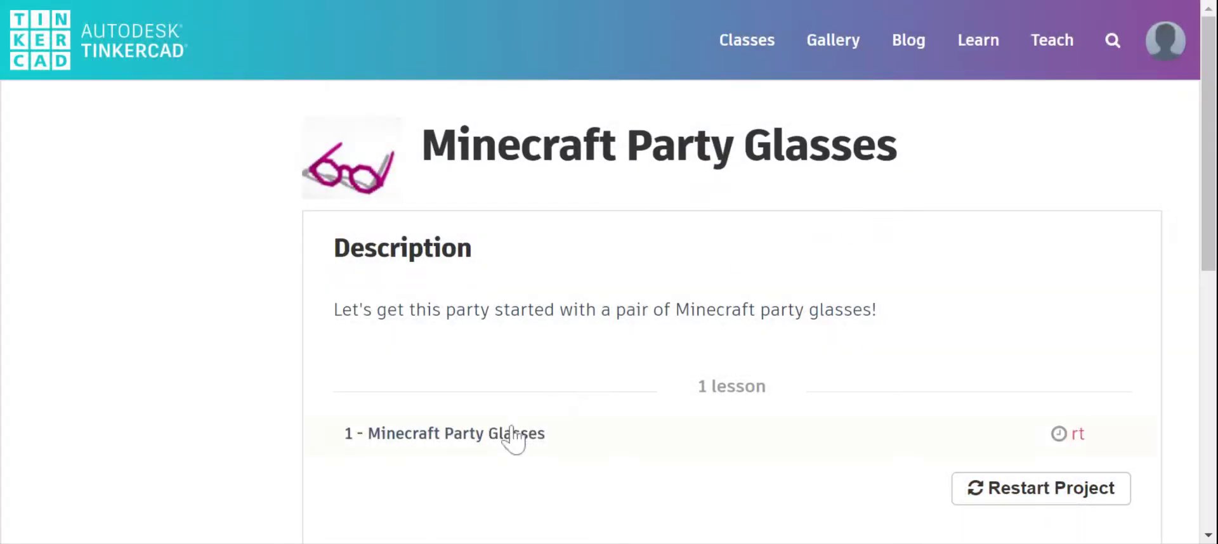
{"action": "left_click", "coordinate": [524, 391]}
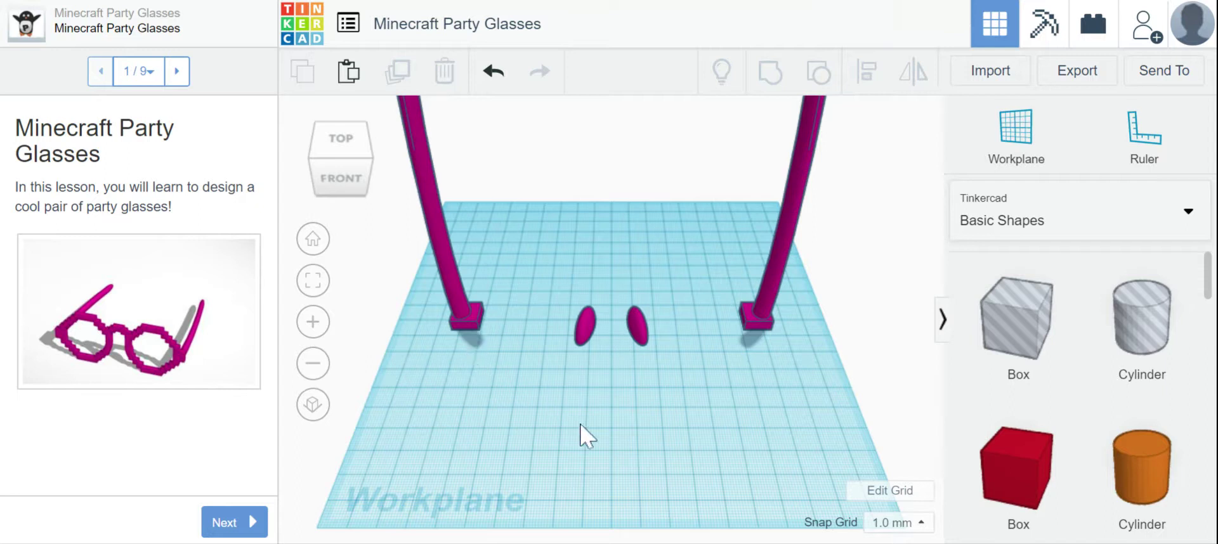
- Advance to the starting block instructions, place a solid box on the orange guide outline and collapse its shape properties
{"action": "left_click", "coordinate": [240, 525]}
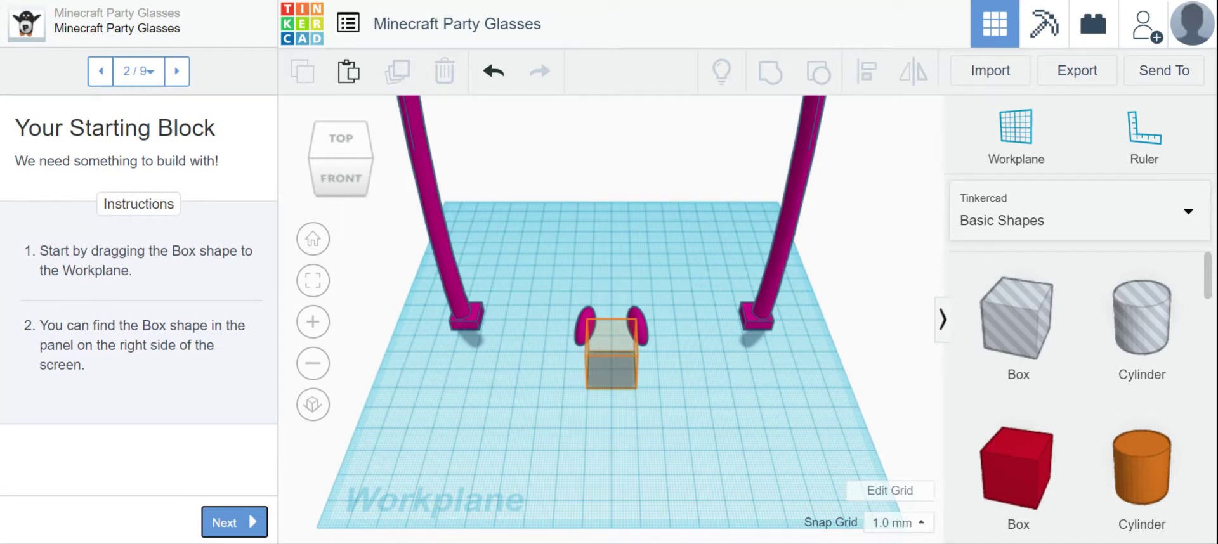
{"action": "left_click_drag", "start_coordinate": [1022, 493], "coordinate": [613, 369]}
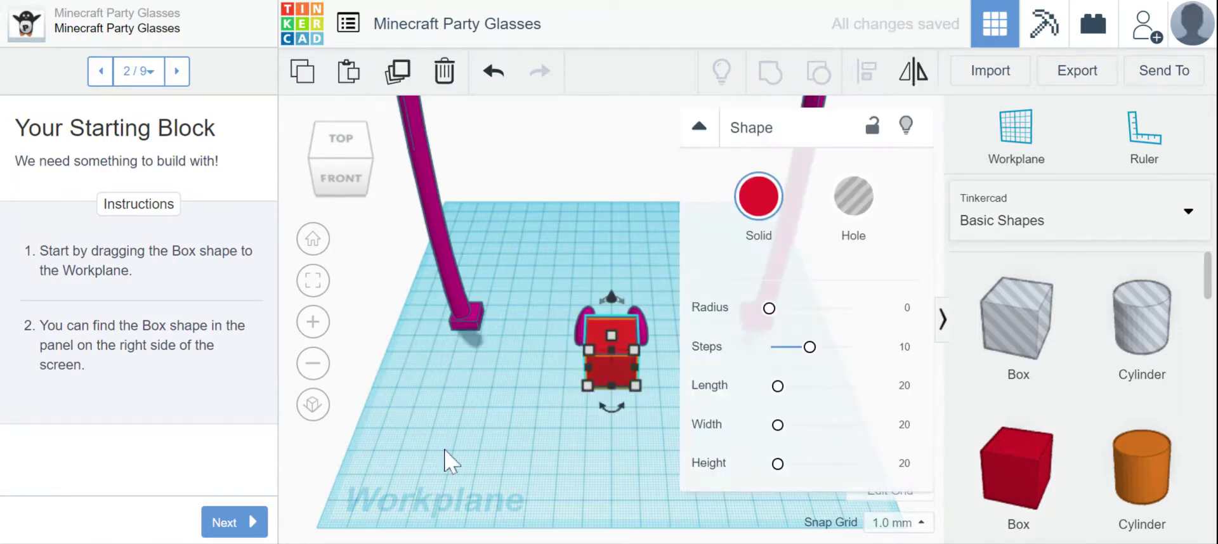
{"action": "left_click", "coordinate": [700, 130]}
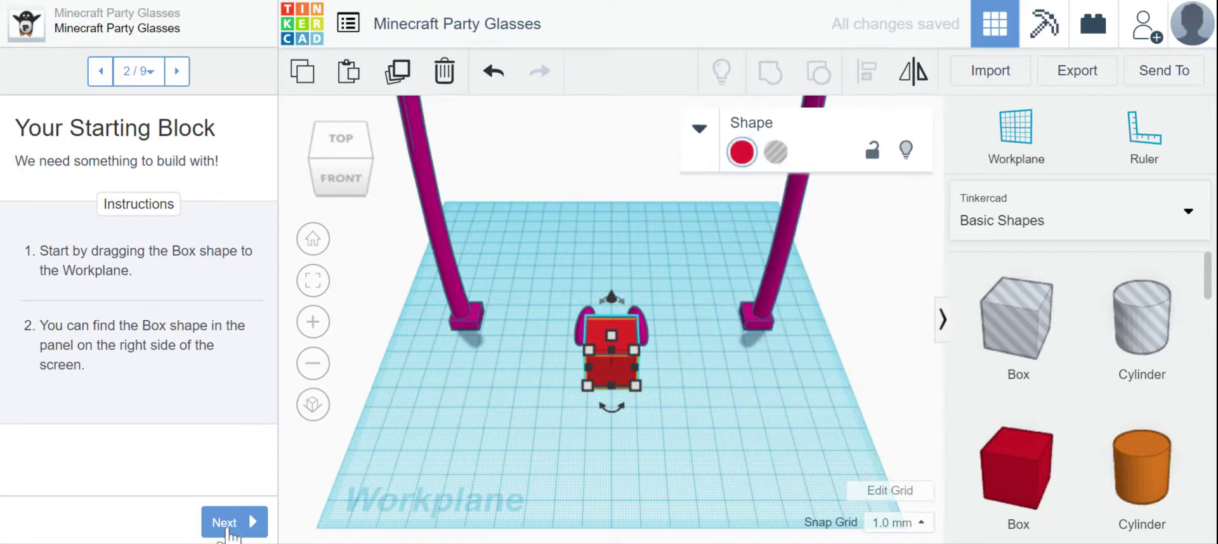
- Advance to the scaling instructions and set the box's height to 5 mm
{"action": "left_click", "coordinate": [225, 523]}
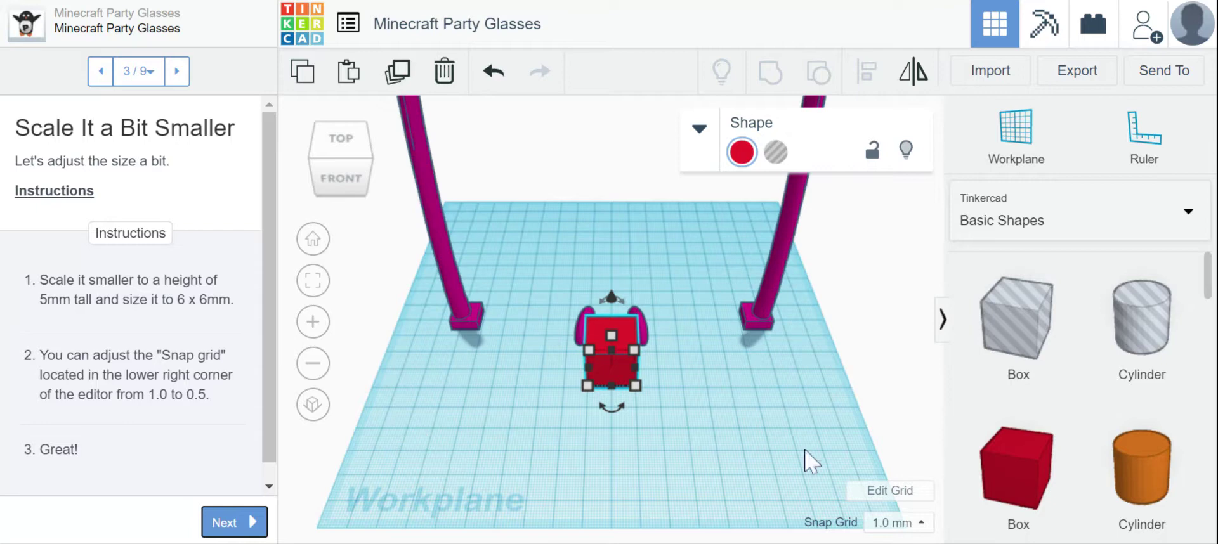
{"action": "left_click", "coordinate": [635, 385]}
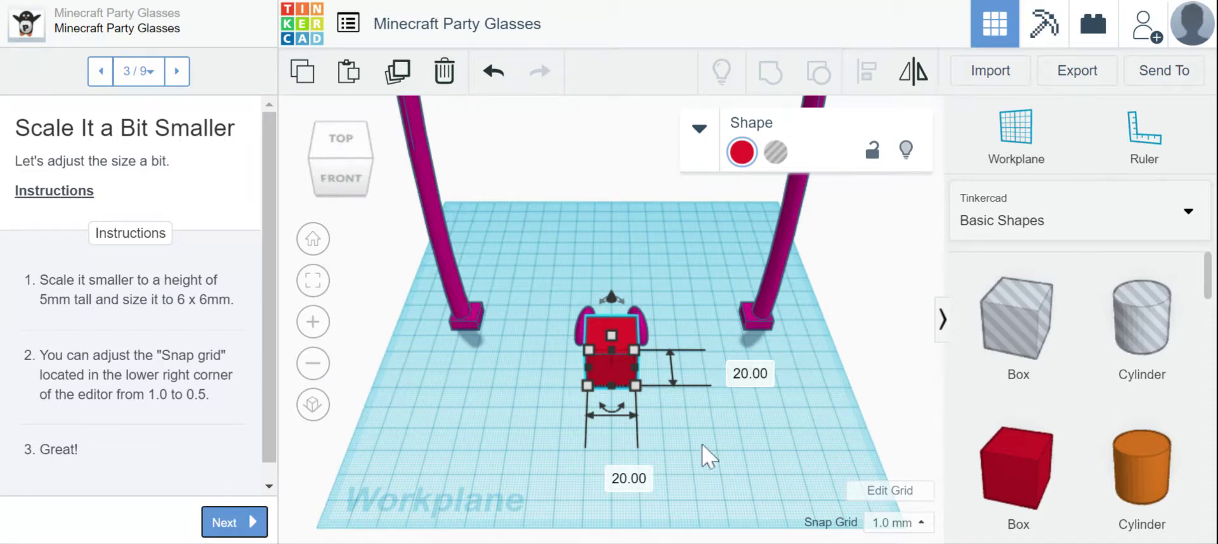
{"action": "mouse_move", "coordinate": [608, 334]}
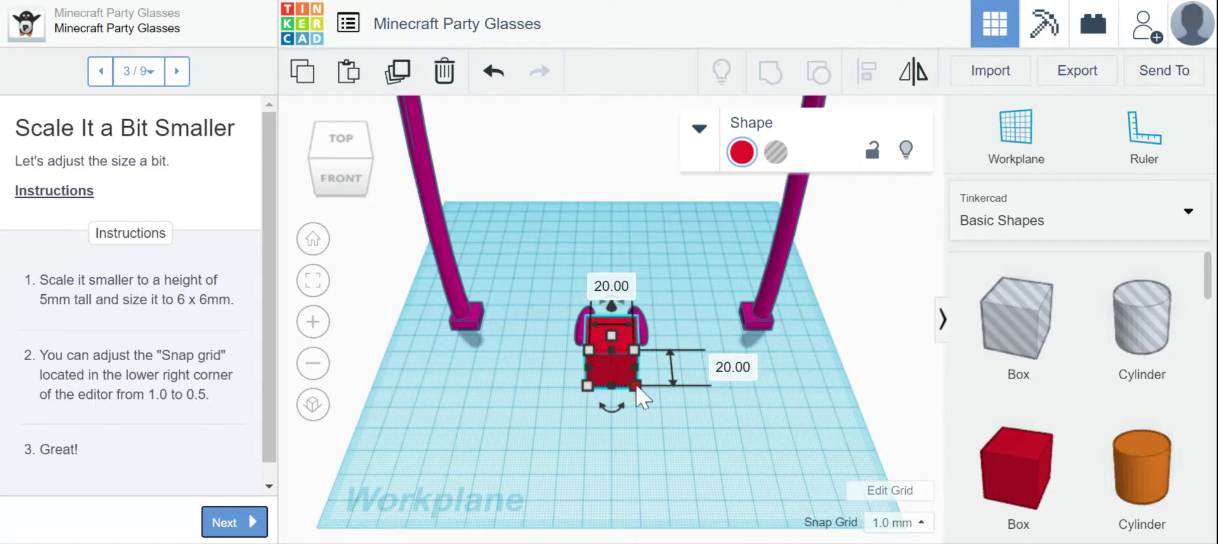
{"action": "mouse_move", "coordinate": [592, 390]}
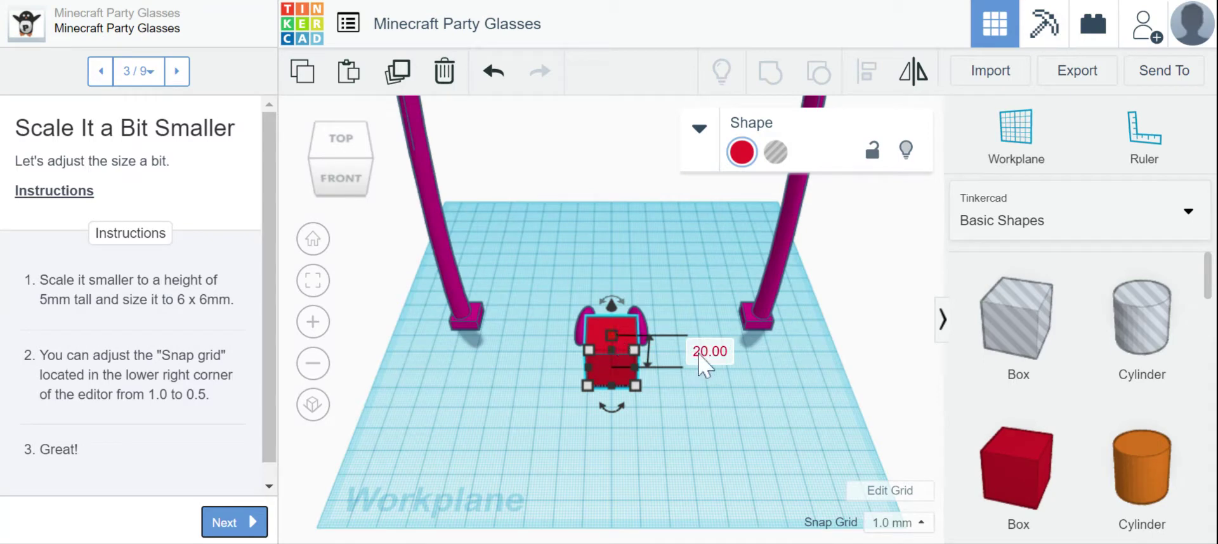
{"action": "left_click", "coordinate": [699, 355]}
{"action": "type", "text": "5"}
{"action": "key", "text": "Return"}
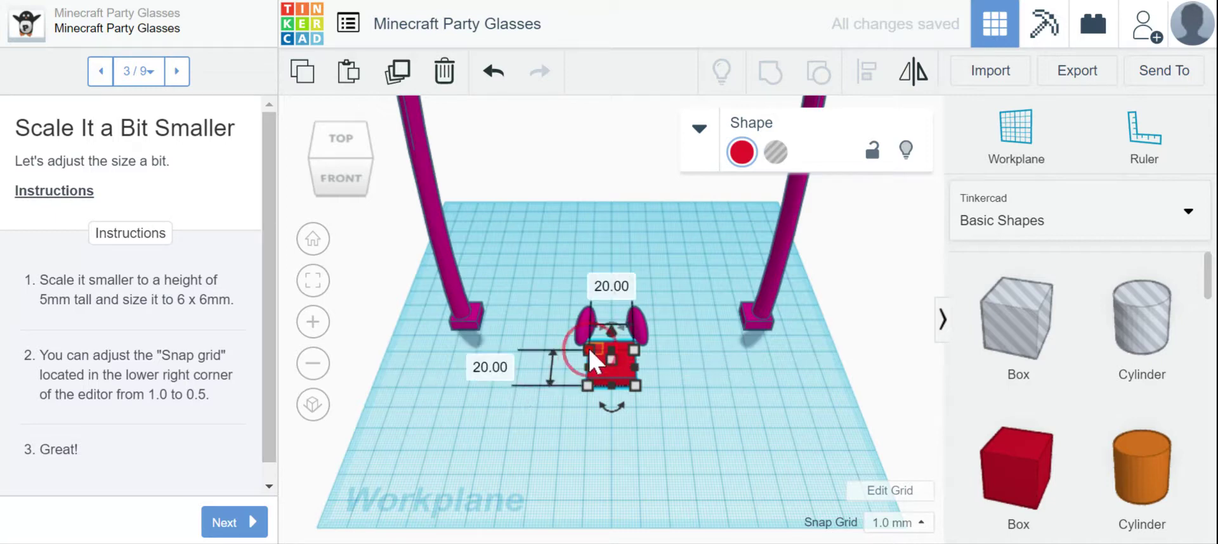
- Set the box's length and width to 6 mm each, then deselect it
{"action": "left_click", "coordinate": [490, 367]}
{"action": "type", "text": "6"}
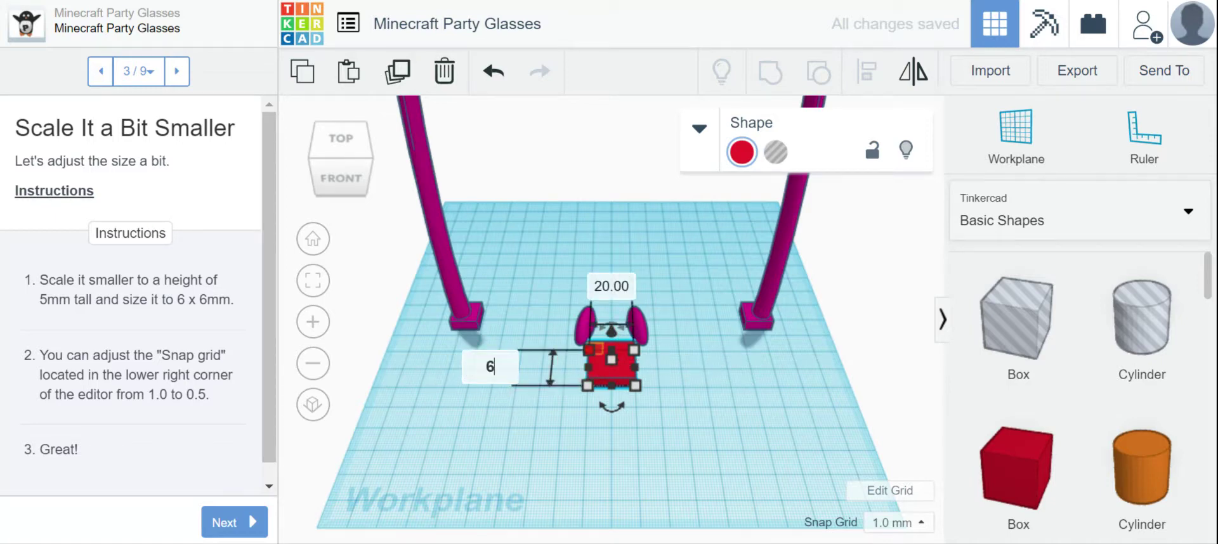
{"action": "key", "text": "Return"}
{"action": "left_click", "coordinate": [610, 289]}
{"action": "left_click", "coordinate": [614, 371]}
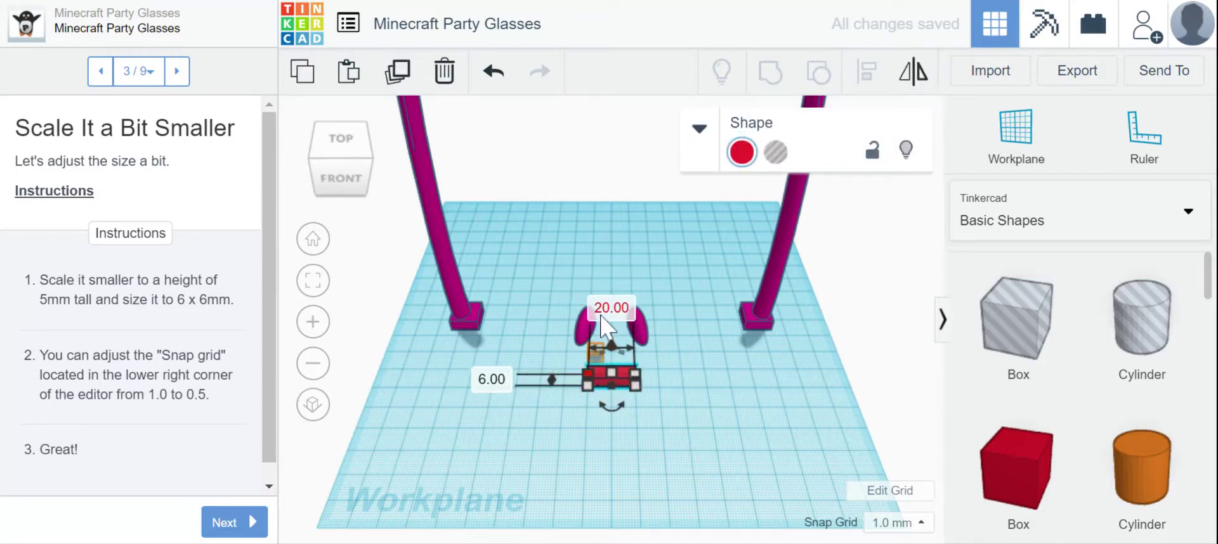
{"action": "left_click", "coordinate": [601, 316]}
{"action": "type", "text": "6"}
{"action": "key", "text": "Return"}
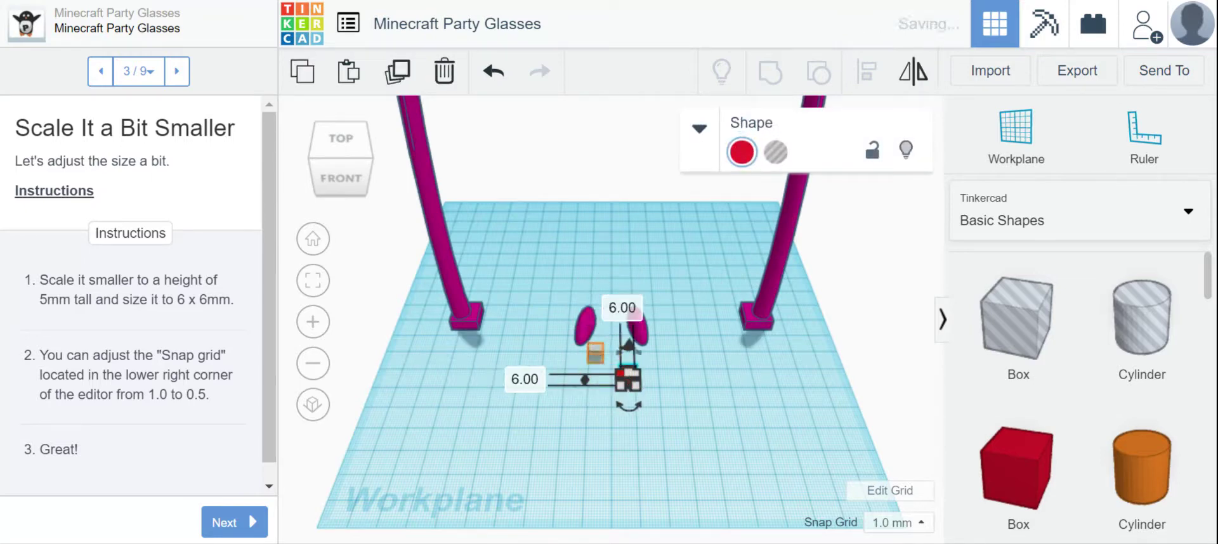
{"action": "left_click", "coordinate": [752, 410]}
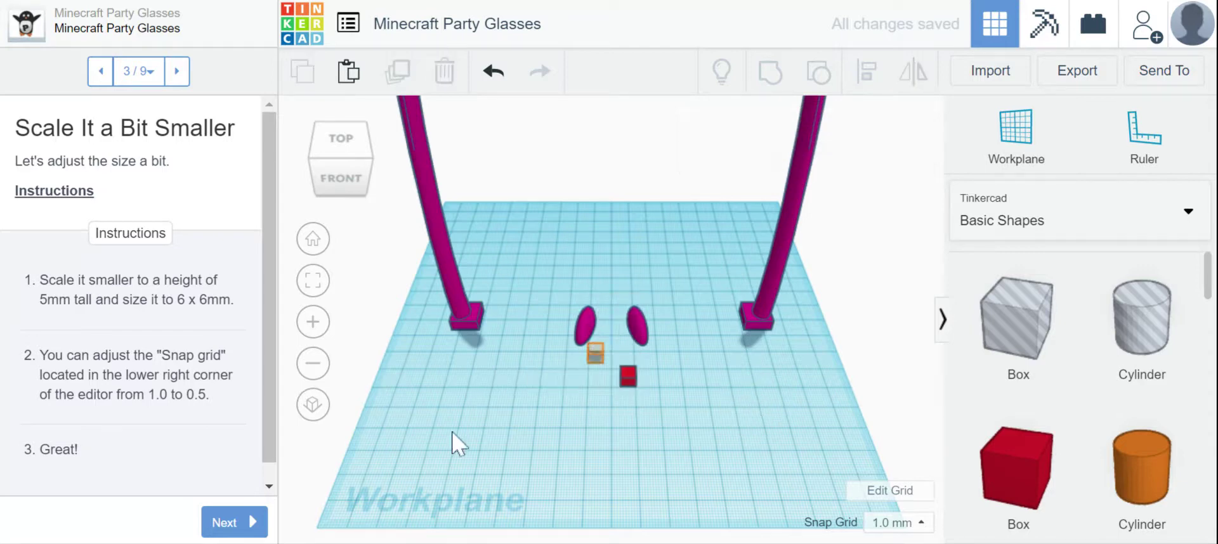
- Try moving the small box about 18 mm to the right and 4 mm back with the 1.0 mm snap grid
{"action": "scroll", "coordinate": [452, 431], "scroll_direction": "up", "scroll_amount": 2}
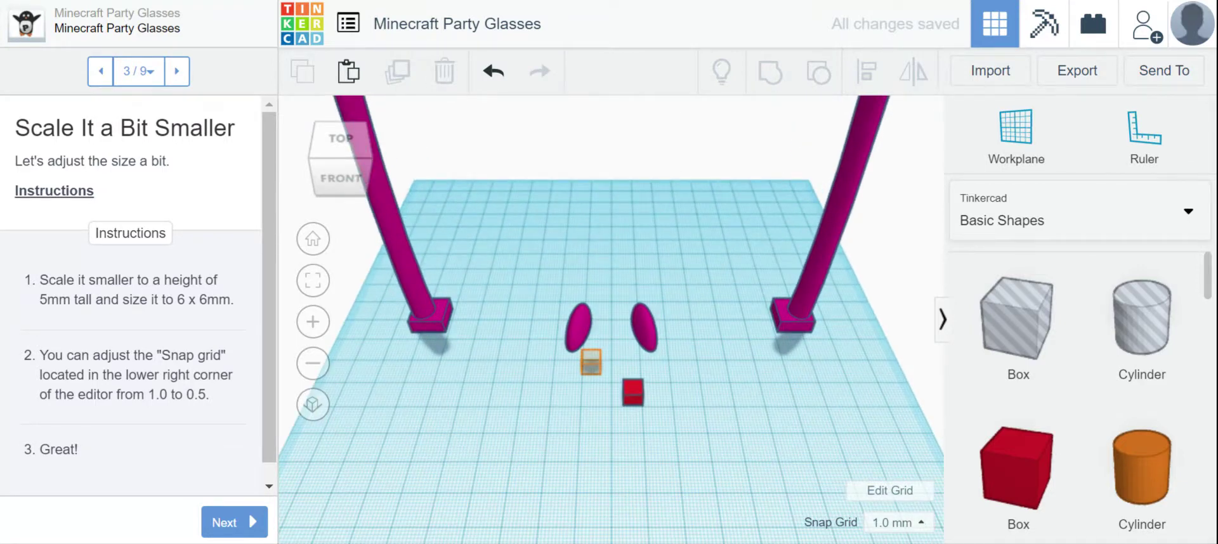
{"action": "left_click_drag", "start_coordinate": [35, 345], "coordinate": [208, 426]}
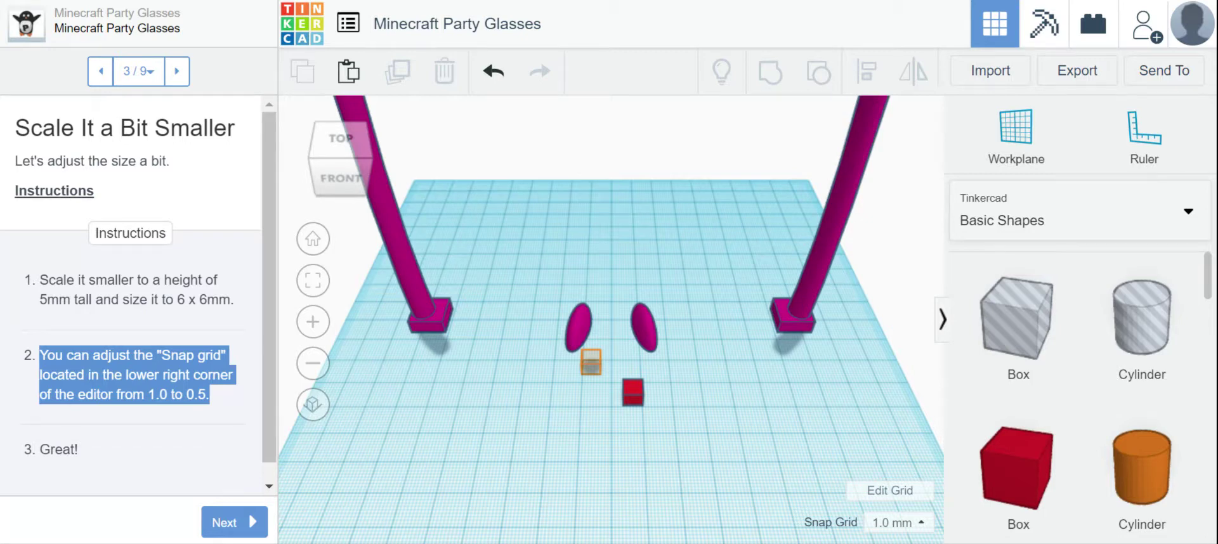
{"action": "left_click", "coordinate": [891, 523]}
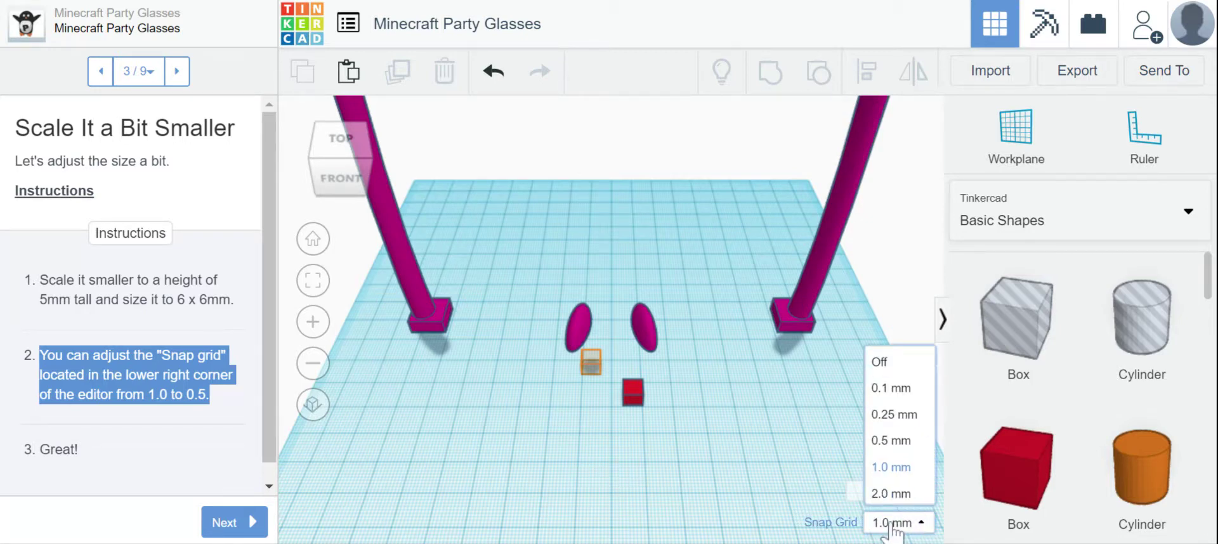
{"action": "left_click_drag", "start_coordinate": [631, 390], "coordinate": [689, 384]}
- Set the snap grid to 5.0 mm and try moving the box about 23 mm to the left and 5 mm forward
{"action": "left_click", "coordinate": [887, 523]}
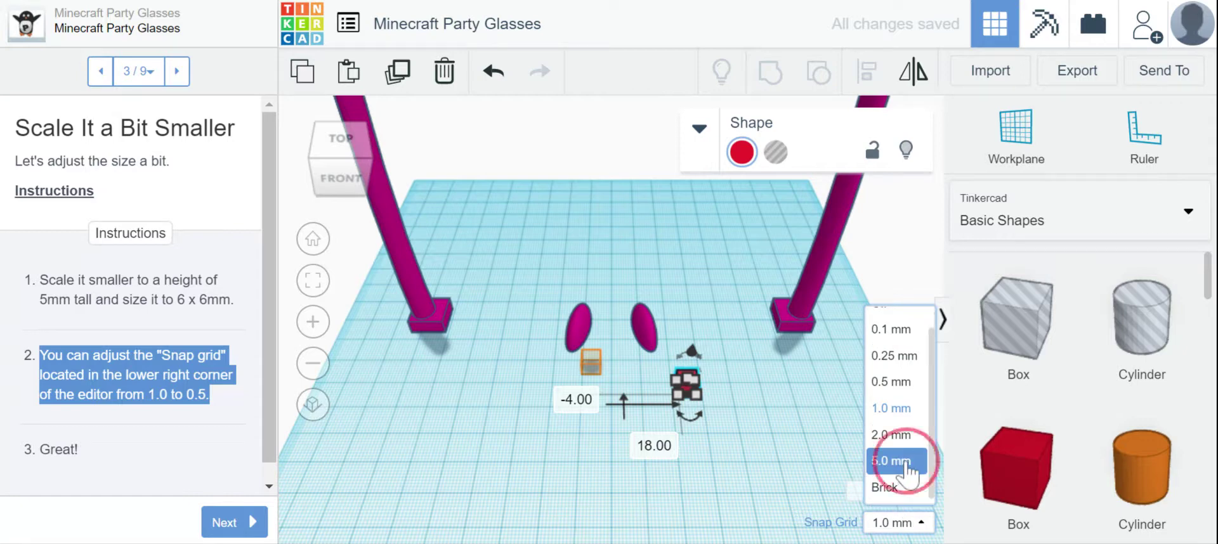
{"action": "left_click", "coordinate": [900, 462]}
{"action": "left_click", "coordinate": [747, 437]}
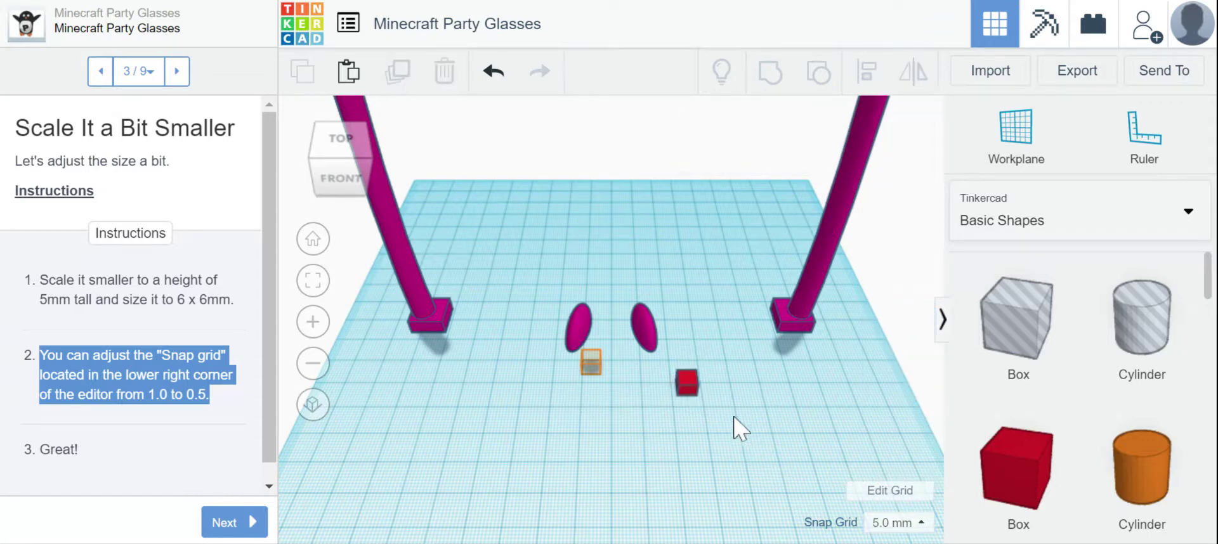
{"action": "left_click_drag", "start_coordinate": [699, 394], "coordinate": [622, 404]}
- Set the snap grid to 0.5 mm and deselect the box
{"action": "left_click", "coordinate": [894, 523]}
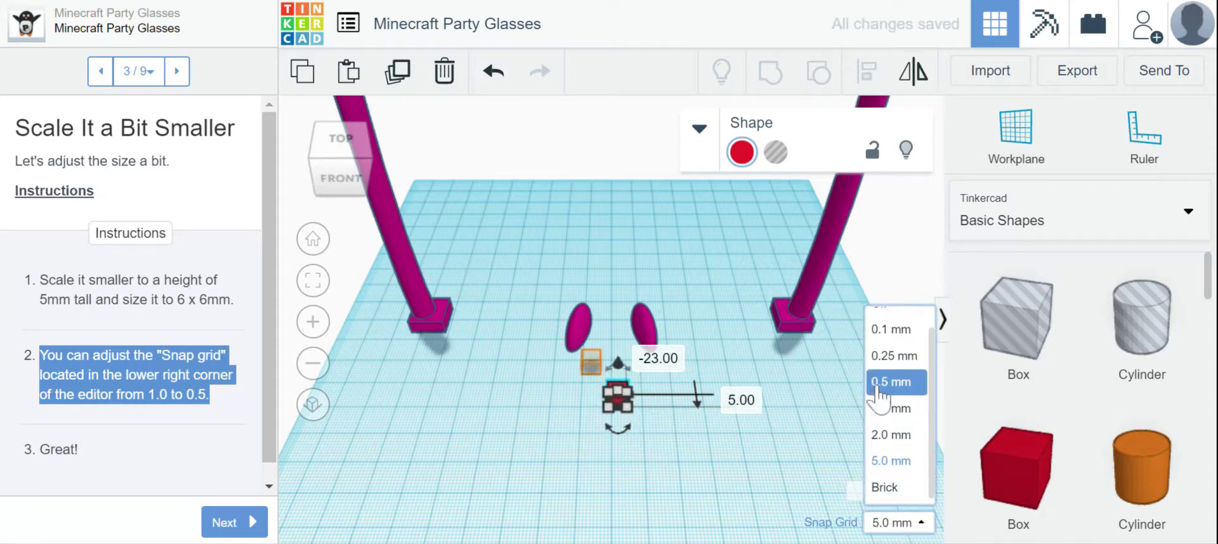
{"action": "left_click", "coordinate": [882, 384]}
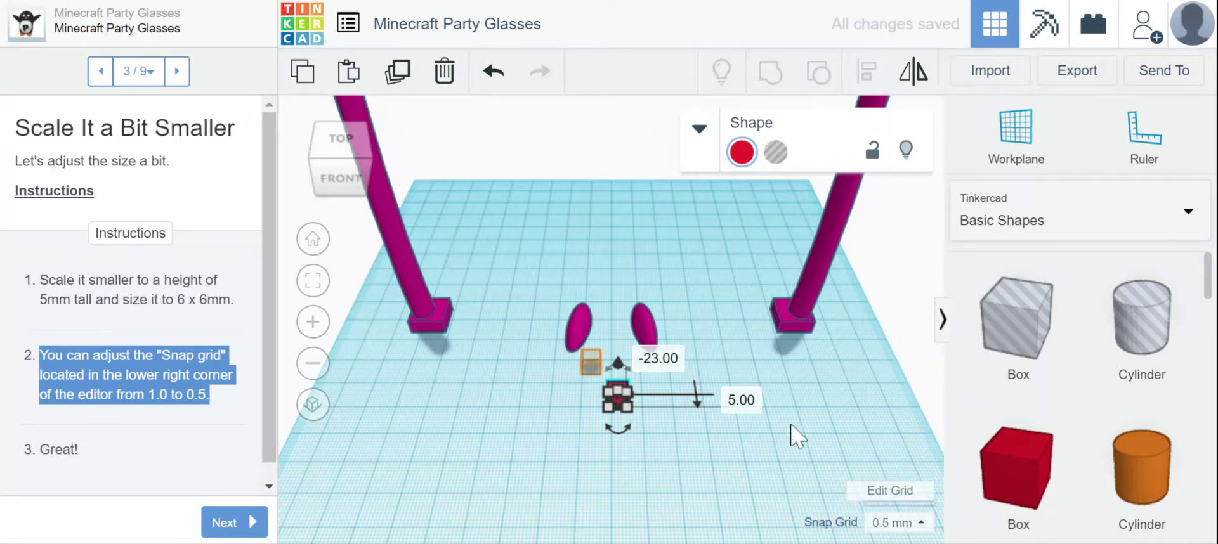
{"action": "left_click", "coordinate": [767, 475]}
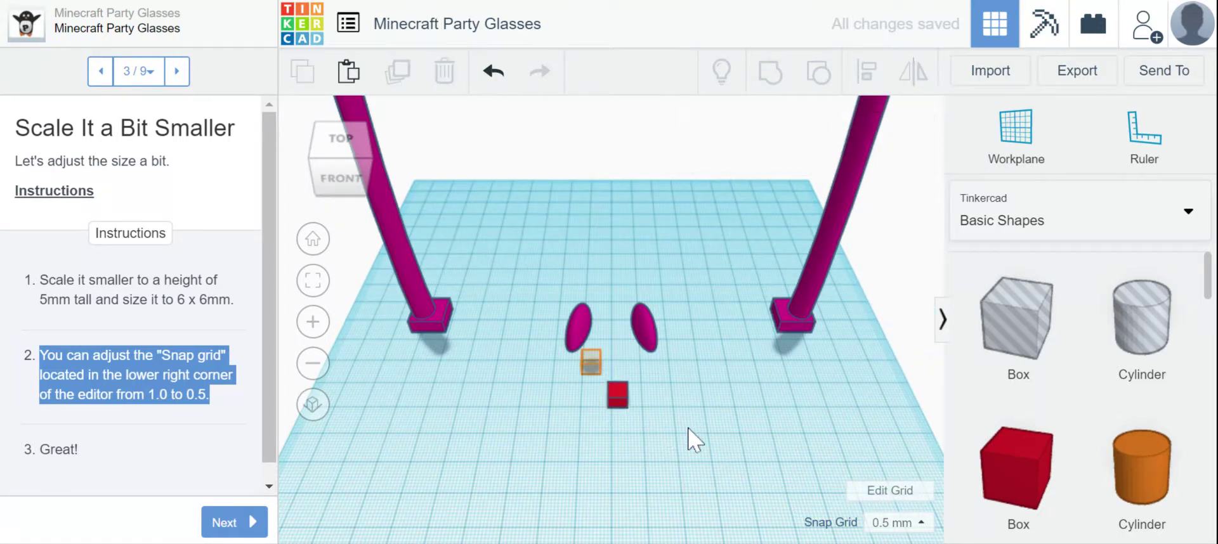
- Move the small red box in 0.5 mm increments onto the orange guide outline in front of the left nose pad
{"action": "left_click_drag", "start_coordinate": [618, 381], "coordinate": [641, 418]}
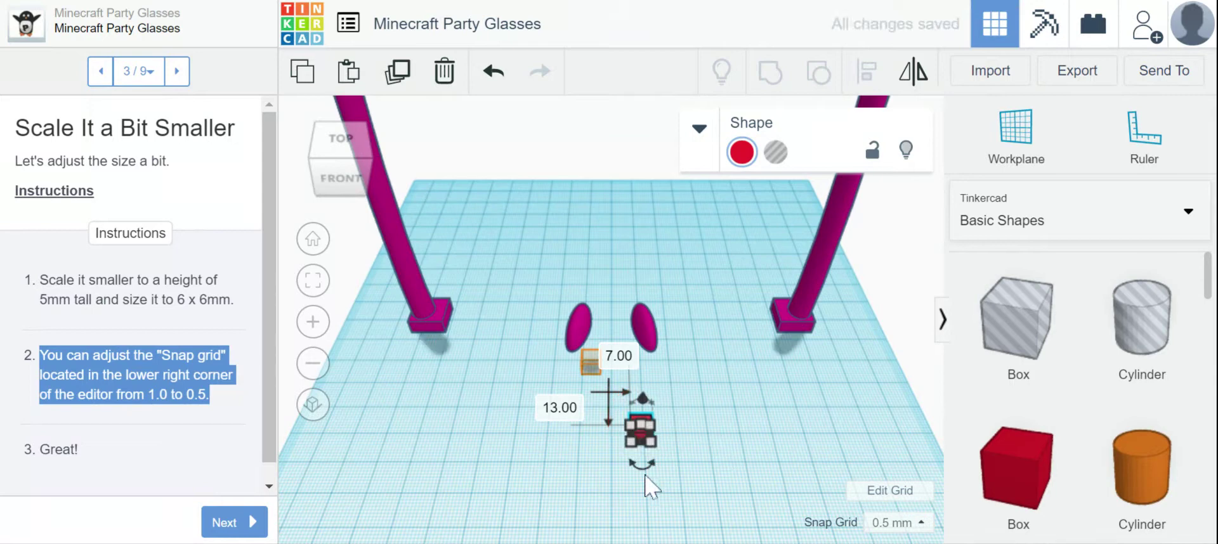
{"action": "key", "text": "Up"}
{"action": "key", "text": "Up"}
{"action": "key", "text": "Up"}
{"action": "key", "text": "Up"}
{"action": "key", "text": "Up"}
{"action": "key", "text": "Up"}
{"action": "key", "text": "Up"}
{"action": "key", "text": "Up"}
{"action": "key", "text": "Up"}
{"action": "key", "text": "Up"}
{"action": "key", "text": "Up"}
{"action": "key", "text": "Up"}
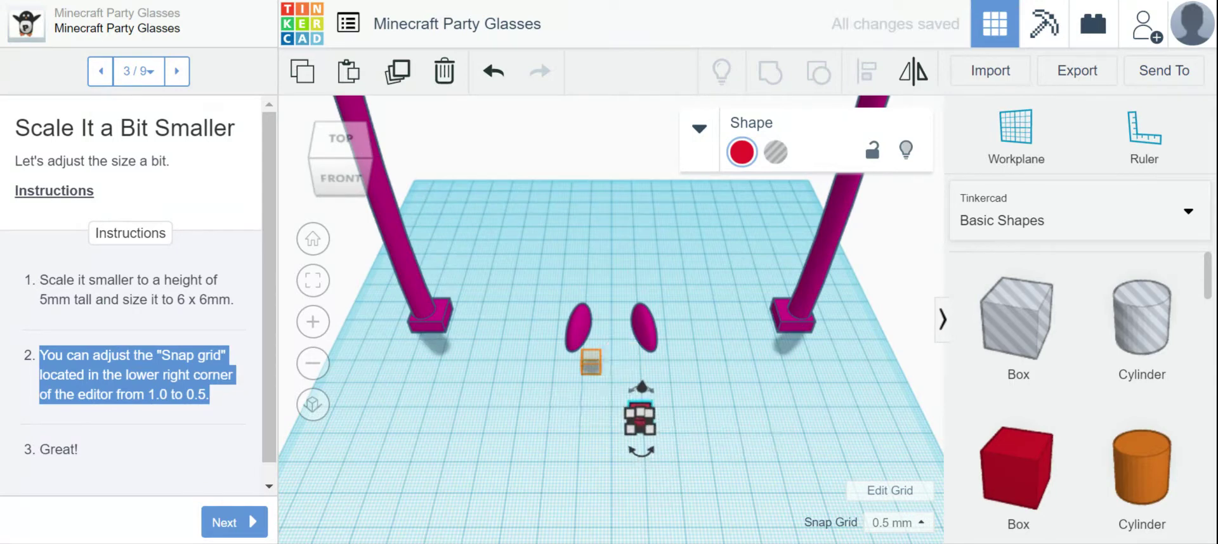
{"action": "key", "text": "Up"}
{"action": "key", "text": "Up"}
{"action": "key", "text": "Up"}
{"action": "key", "text": "Up"}
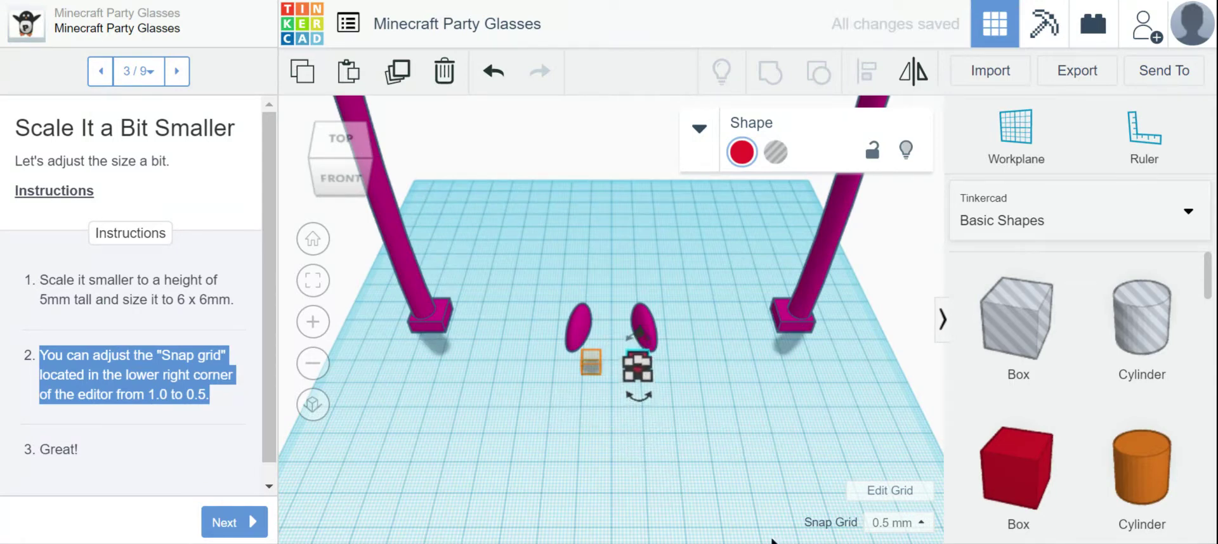
{"action": "key", "text": "Left"}
{"action": "key", "text": "Left"}
{"action": "key", "text": "Left"}
{"action": "key", "text": "Left"}
{"action": "key", "text": "Left"}
{"action": "key", "text": "Left"}
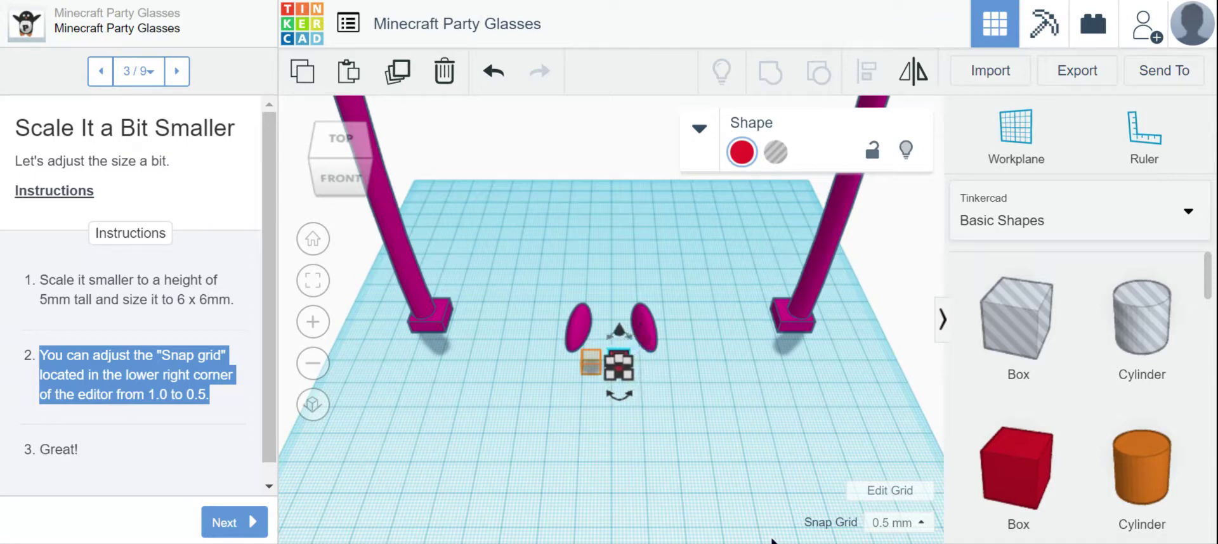
{"action": "key", "text": "Left"}
{"action": "key", "text": "Left"}
{"action": "key", "text": "Left"}
{"action": "key", "text": "Left"}
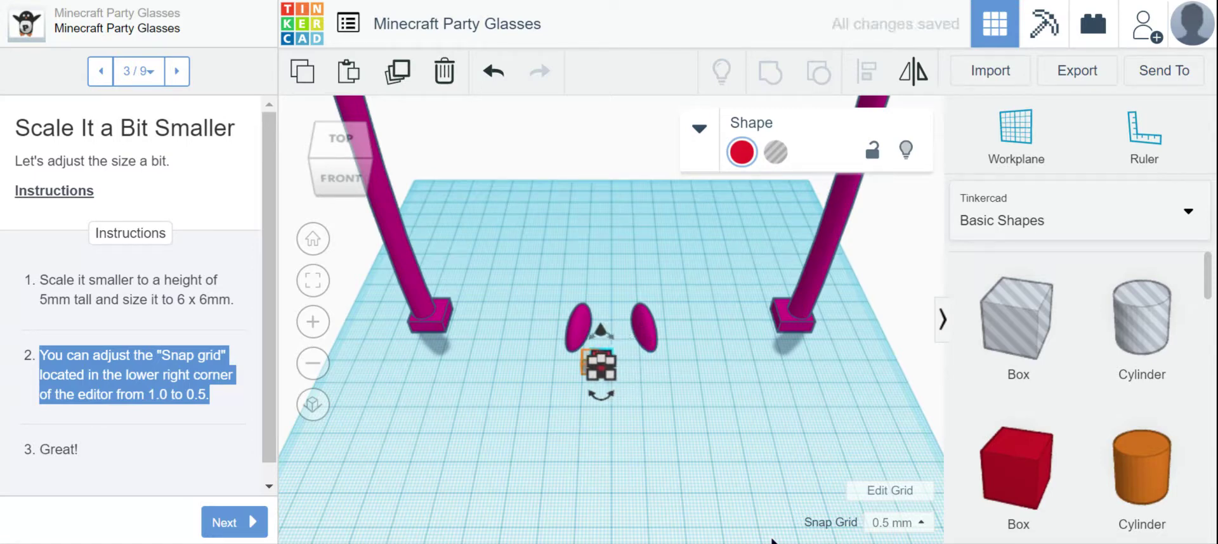
{"action": "key", "text": "Left"}
{"action": "key", "text": "Left"}
{"action": "key", "text": "Left"}
{"action": "key", "text": "Left"}
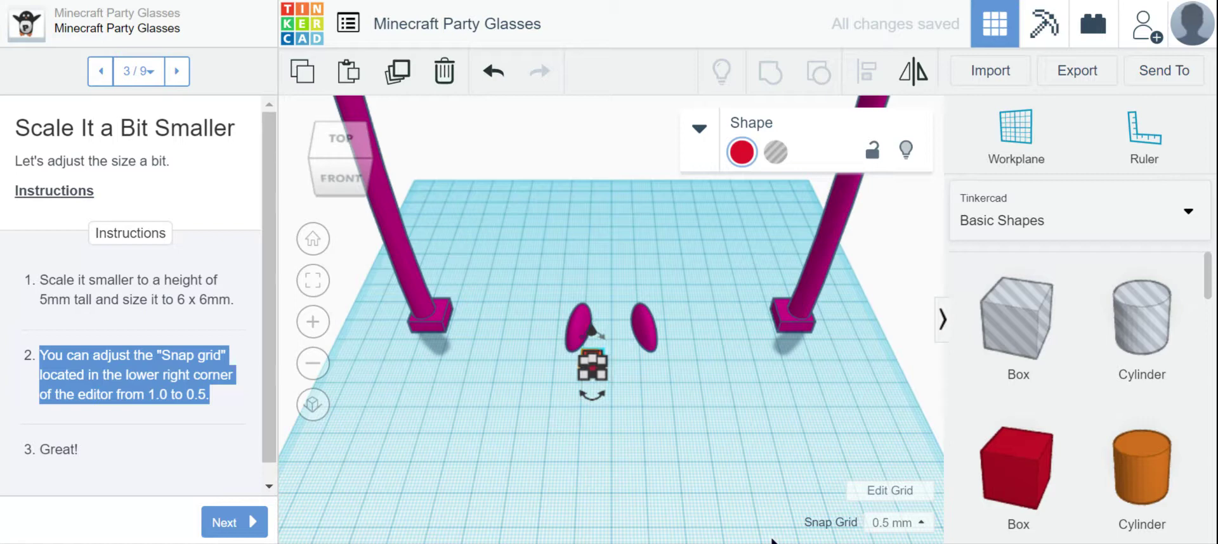
{"action": "left_click", "coordinate": [667, 466]}
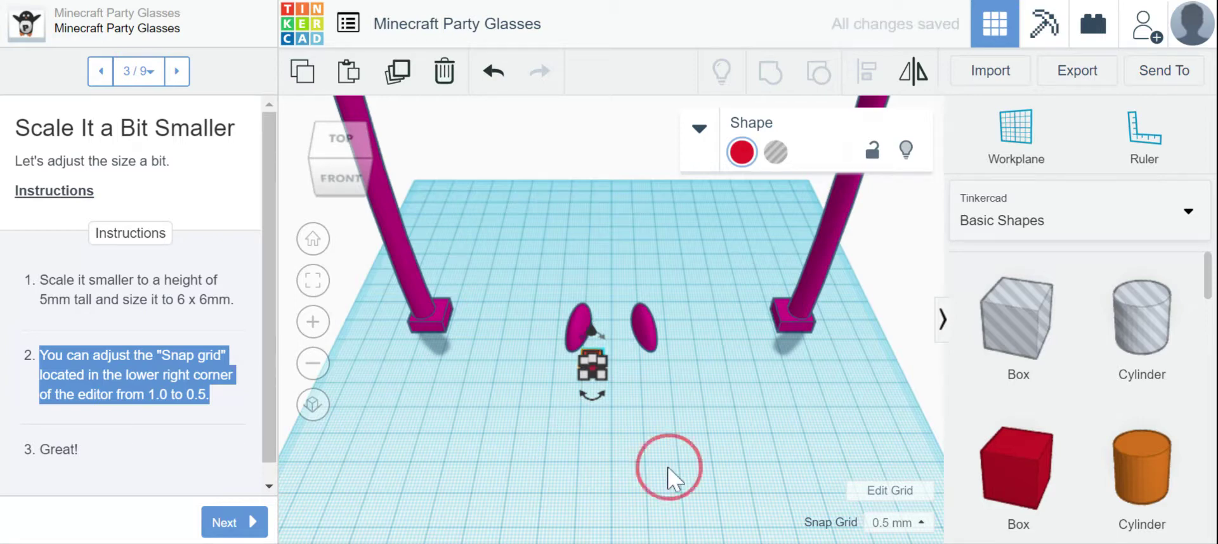
{"action": "left_click", "coordinate": [593, 367]}
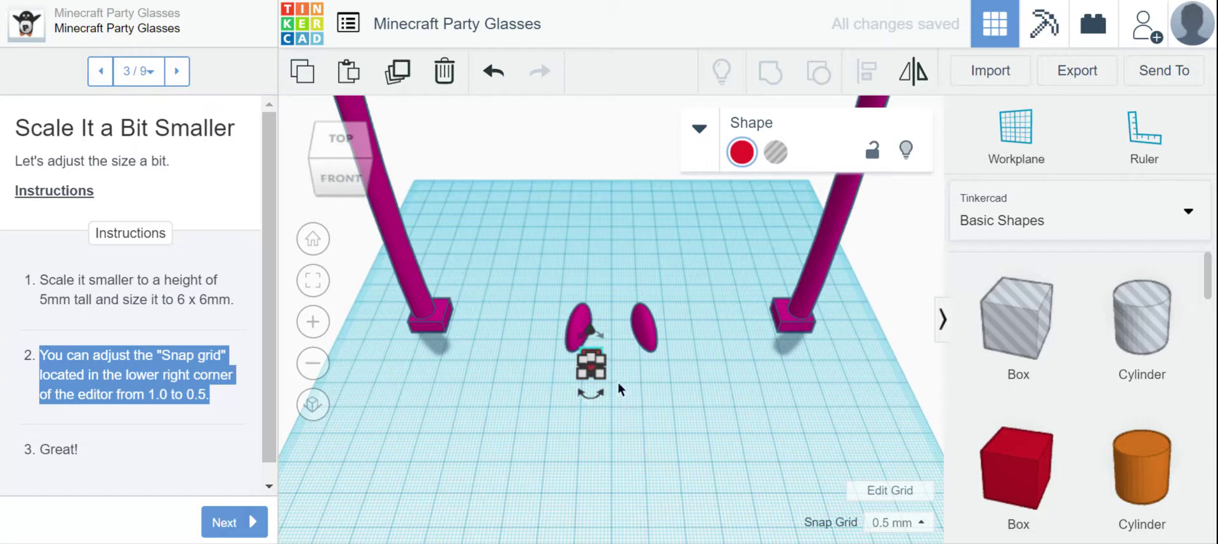
- Advance to the Start Building lesson page and move the box onto the first orange outline beside the left arm's hinge block
{"action": "left_click", "coordinate": [648, 404]}
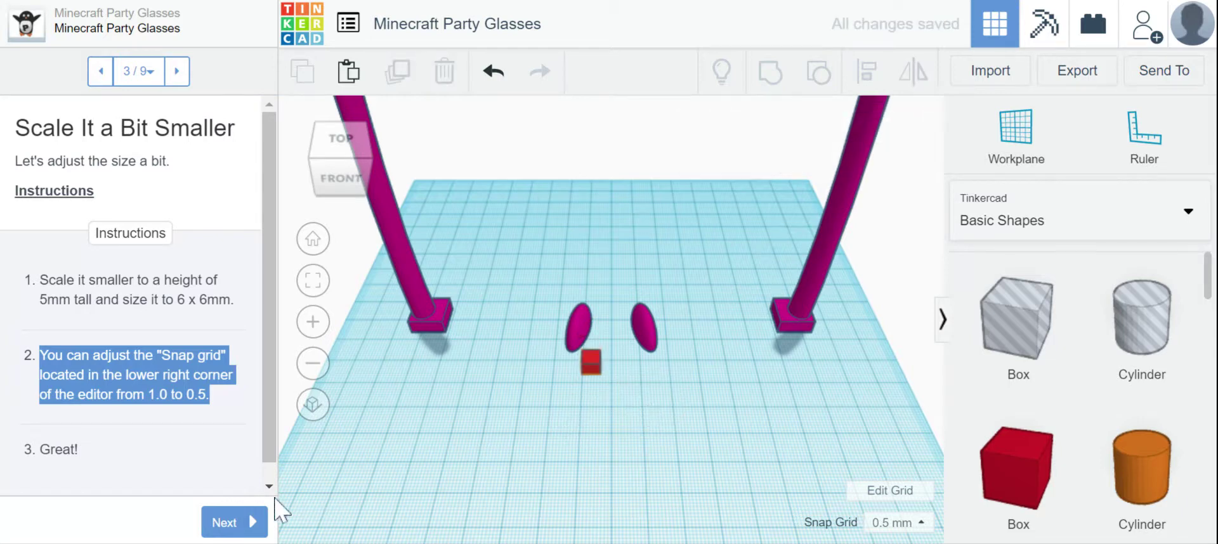
{"action": "left_click", "coordinate": [240, 528]}
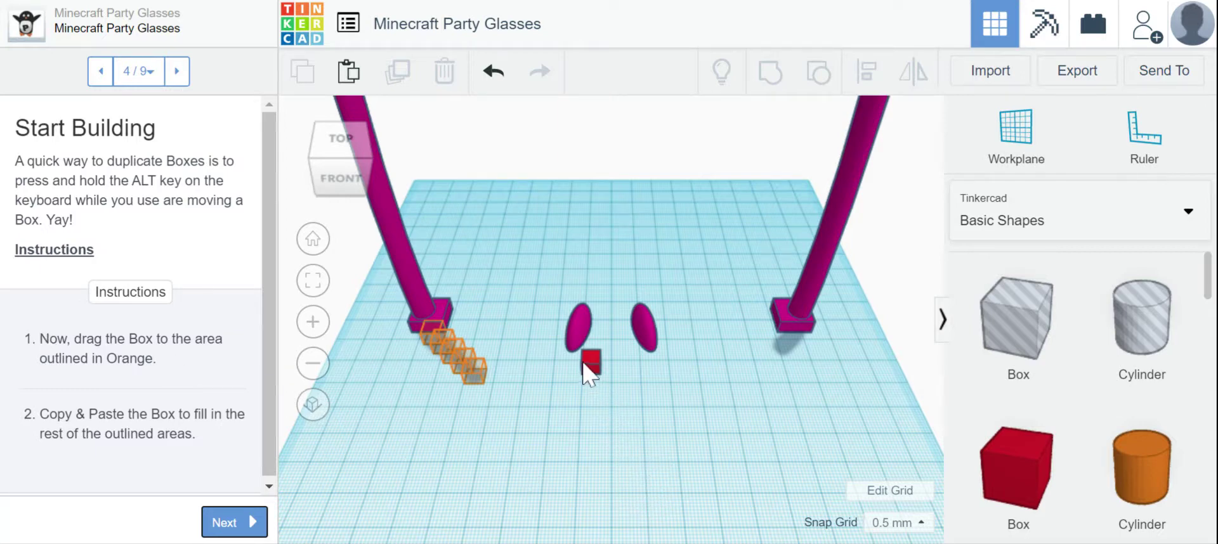
{"action": "left_click_drag", "start_coordinate": [595, 360], "coordinate": [435, 328]}
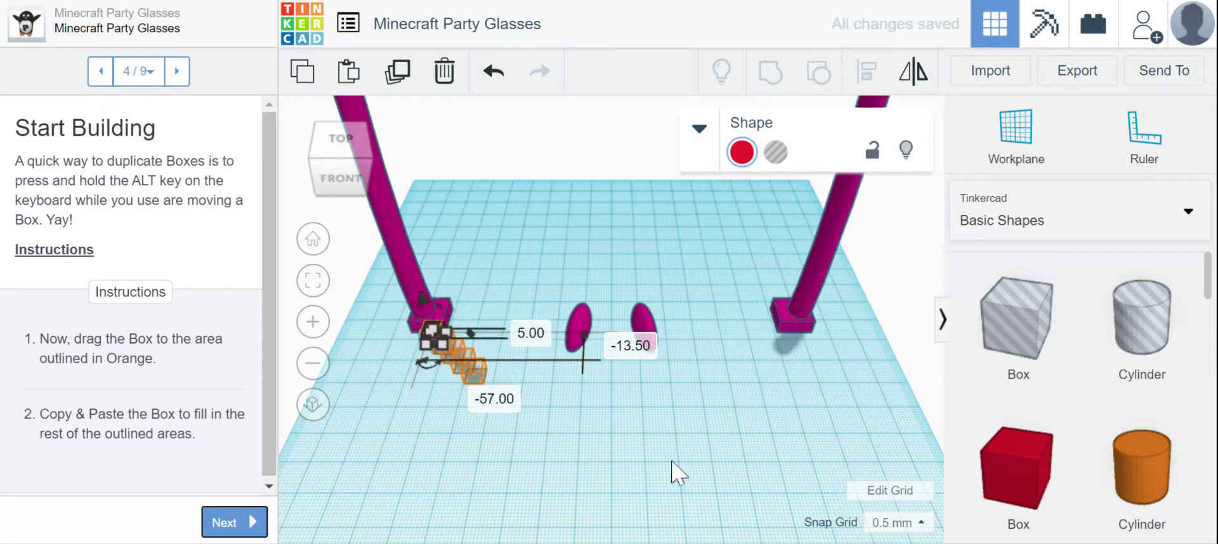
{"action": "left_click", "coordinate": [682, 483]}
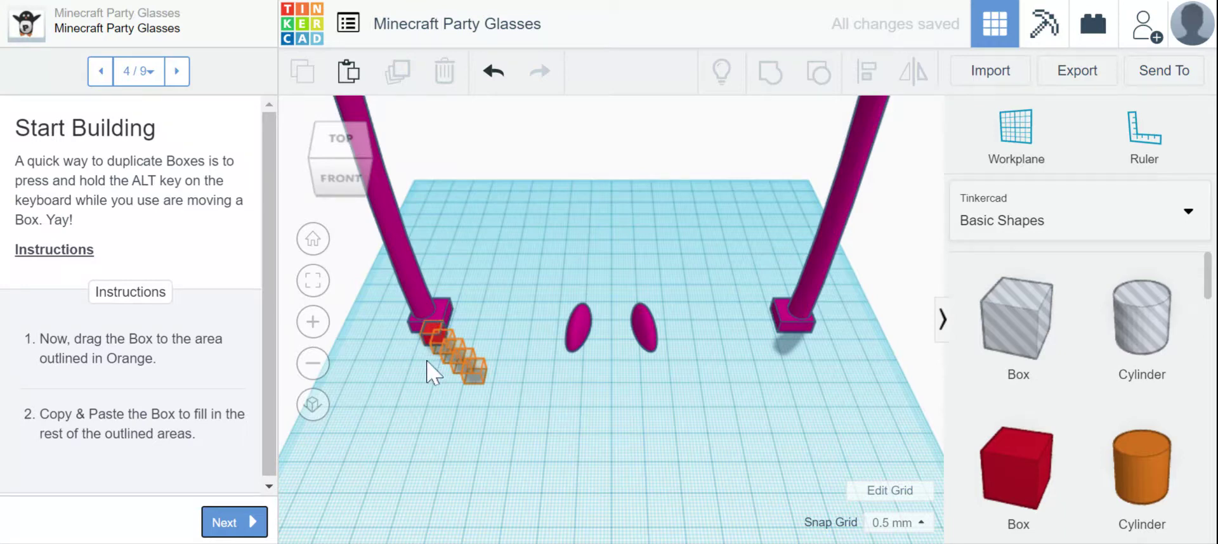
- Examine the placed box and the remaining orange outlines from the top, back and bottom views
{"action": "left_click", "coordinate": [425, 330]}
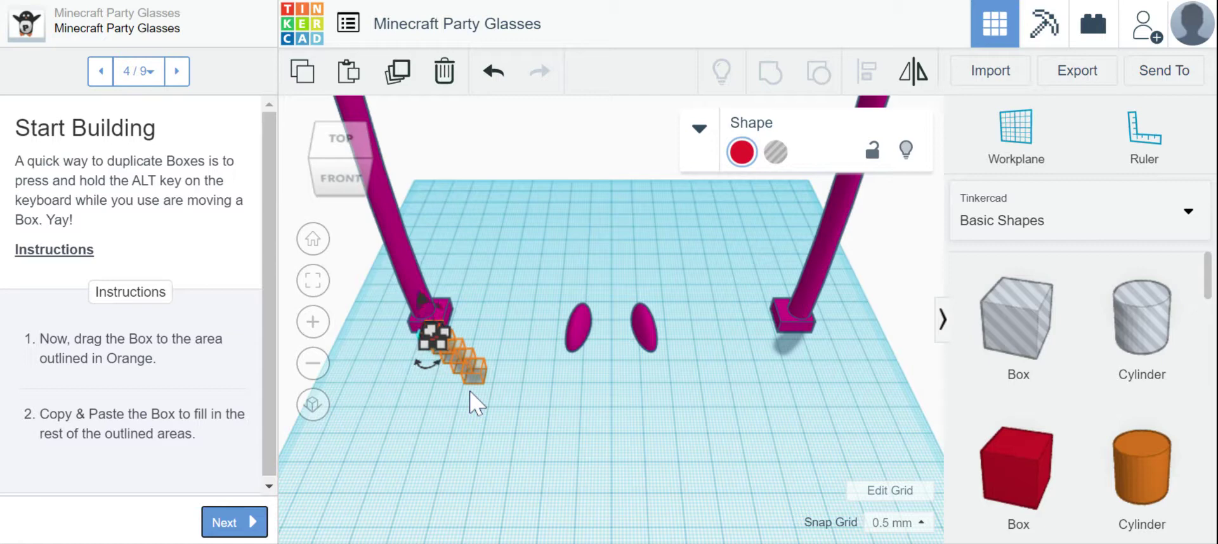
{"action": "left_click", "coordinate": [498, 456]}
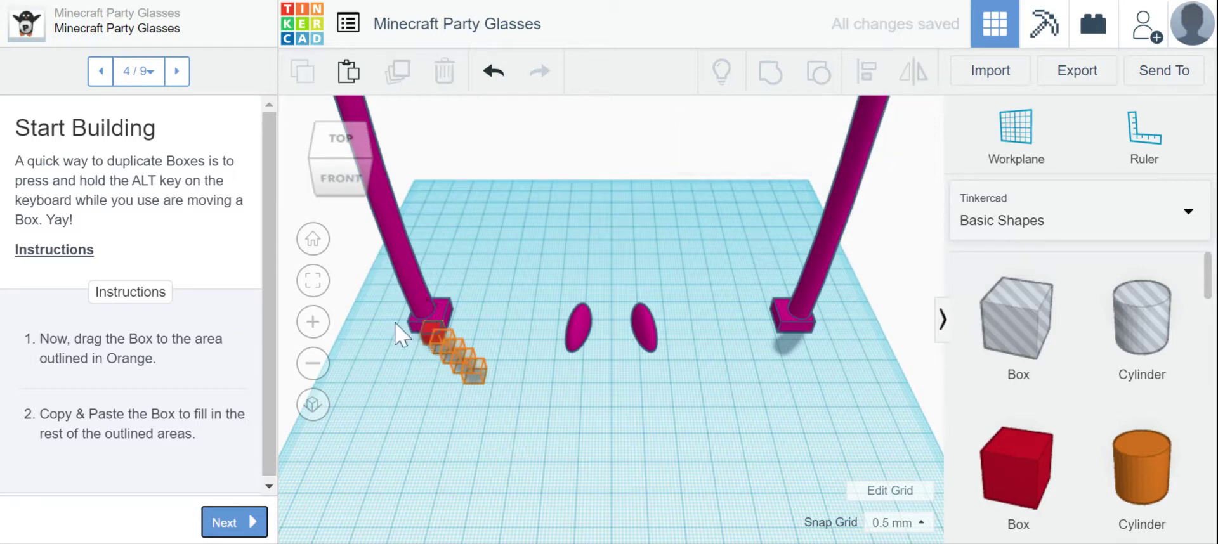
{"action": "left_click", "coordinate": [341, 140]}
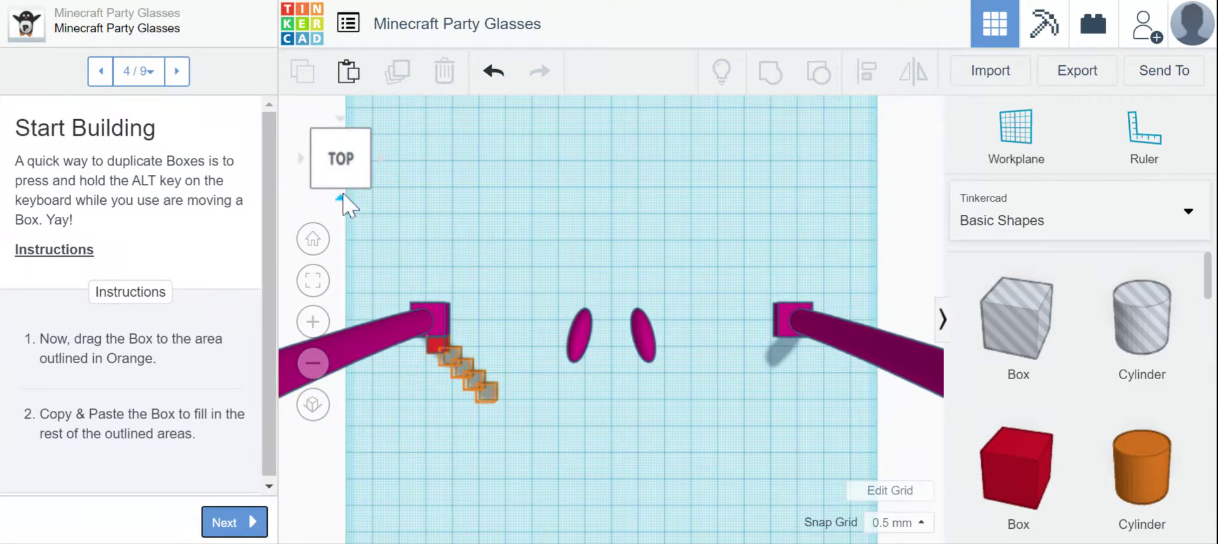
{"action": "left_click", "coordinate": [341, 197]}
{"action": "left_click", "coordinate": [336, 156]}
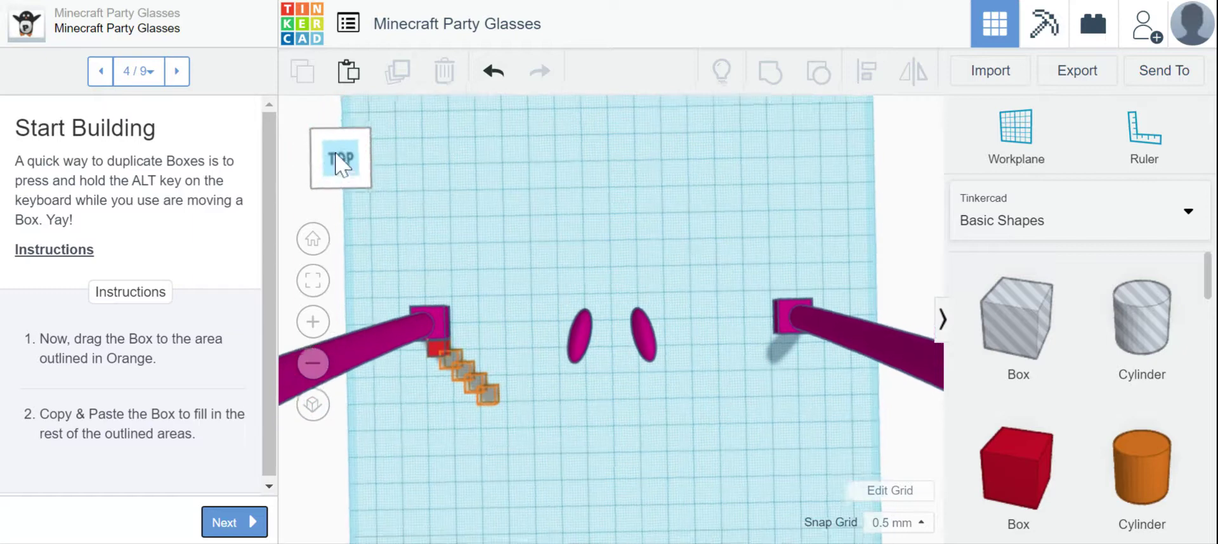
{"action": "mouse_move", "coordinate": [336, 164]}
{"action": "left_mouse_down"}
{"action": "mouse_move", "coordinate": [347, 145]}
{"action": "mouse_move", "coordinate": [340, 177]}
{"action": "left_mouse_up"}
{"action": "left_click", "coordinate": [340, 185]}
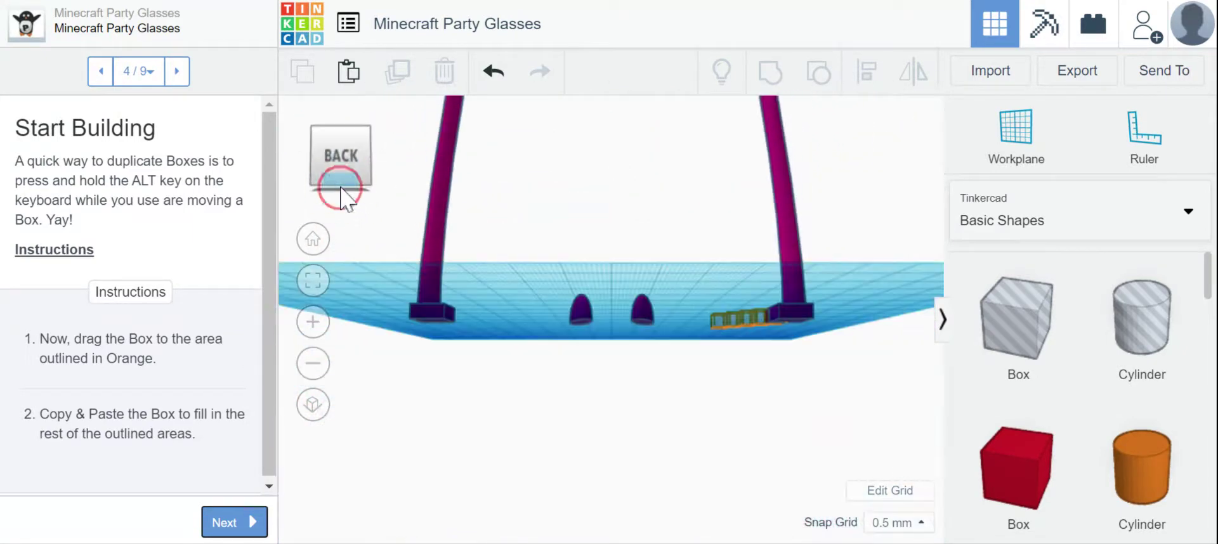
{"action": "left_click", "coordinate": [343, 186]}
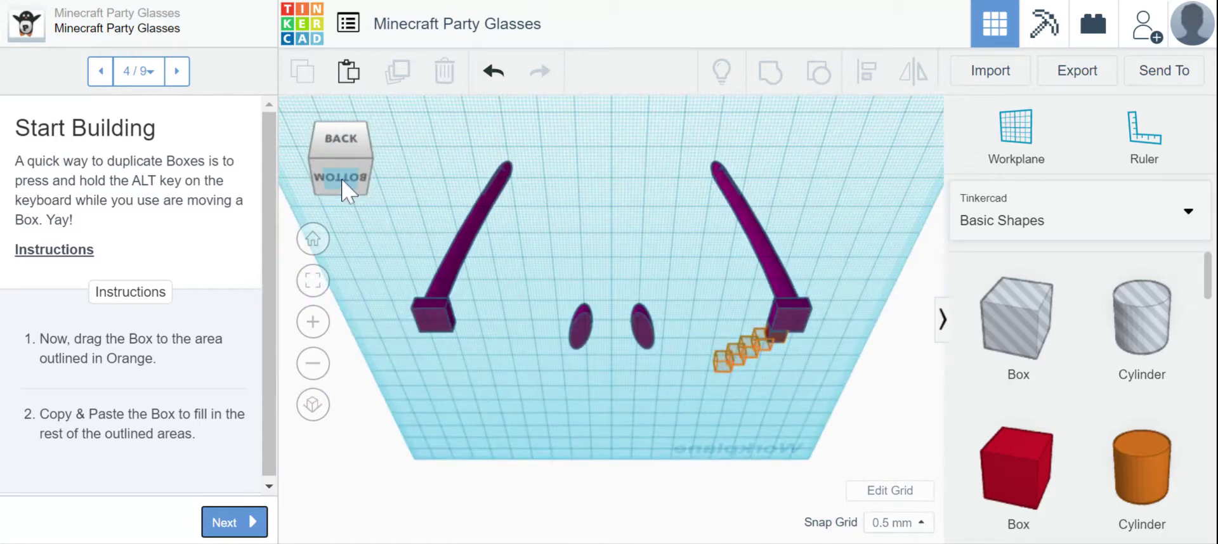
{"action": "left_click", "coordinate": [342, 177]}
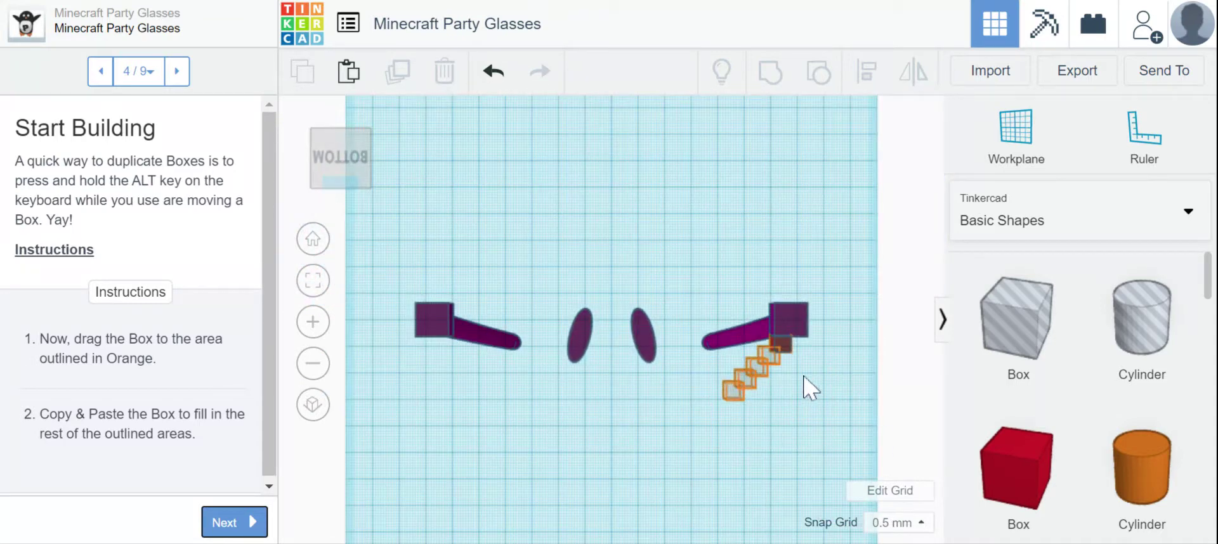
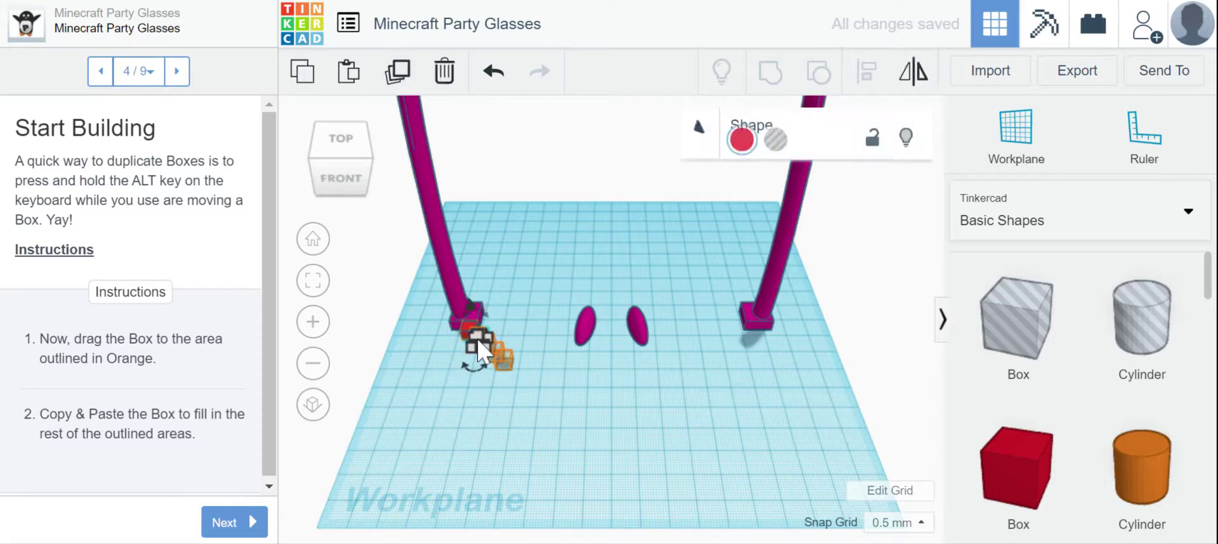
- Duplicate the second box and move the copy onto the third orange outline in the diagonal row
{"action": "left_click", "coordinate": [389, 81]}
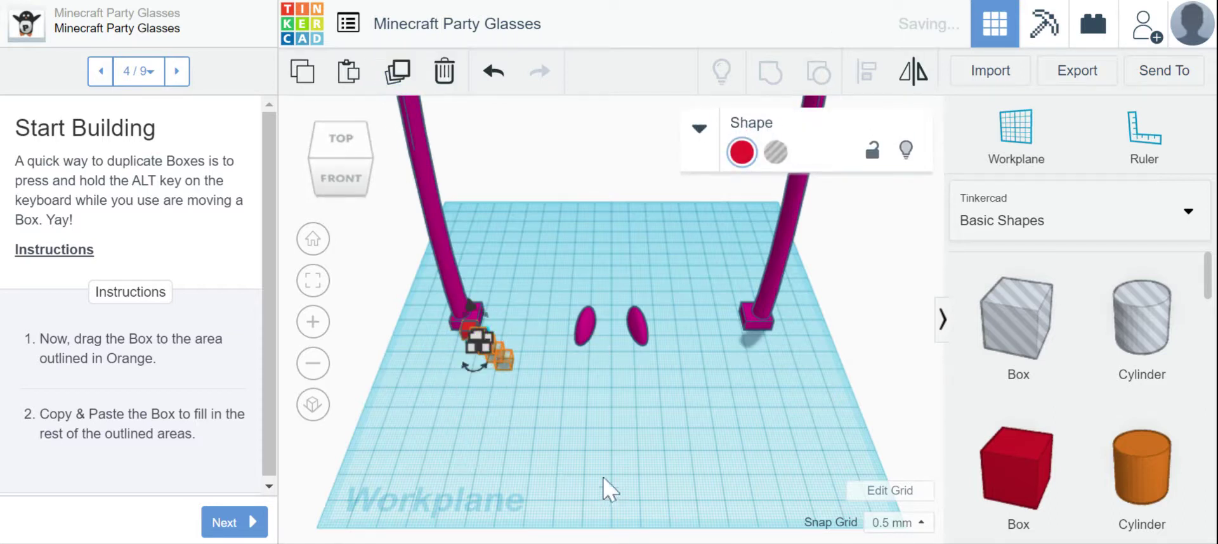
{"action": "left_click_drag", "start_coordinate": [482, 359], "coordinate": [548, 438]}
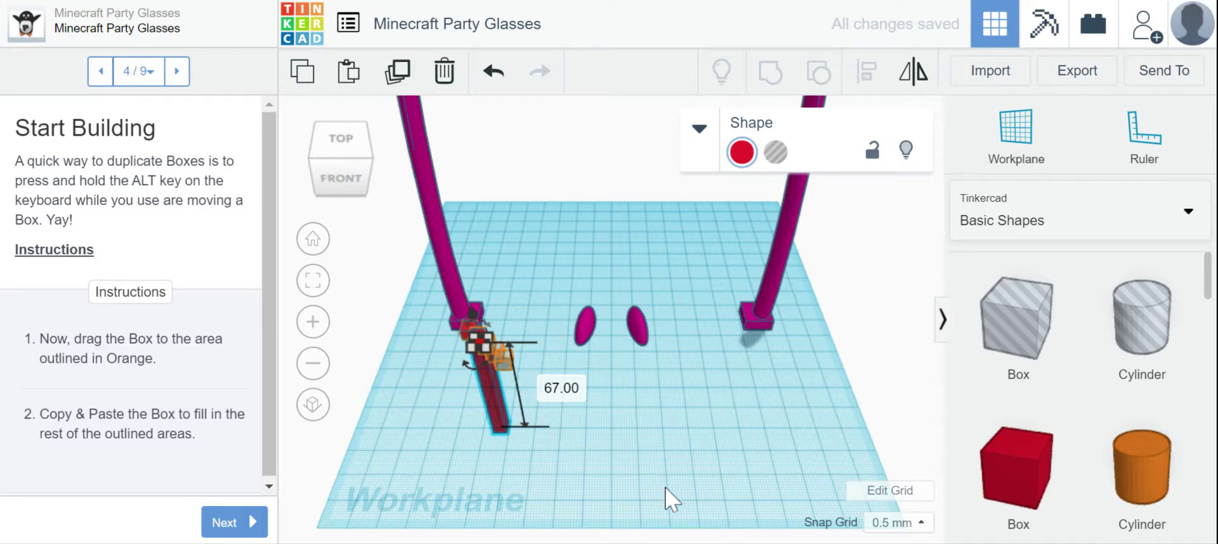
{"action": "left_click", "coordinate": [495, 81]}
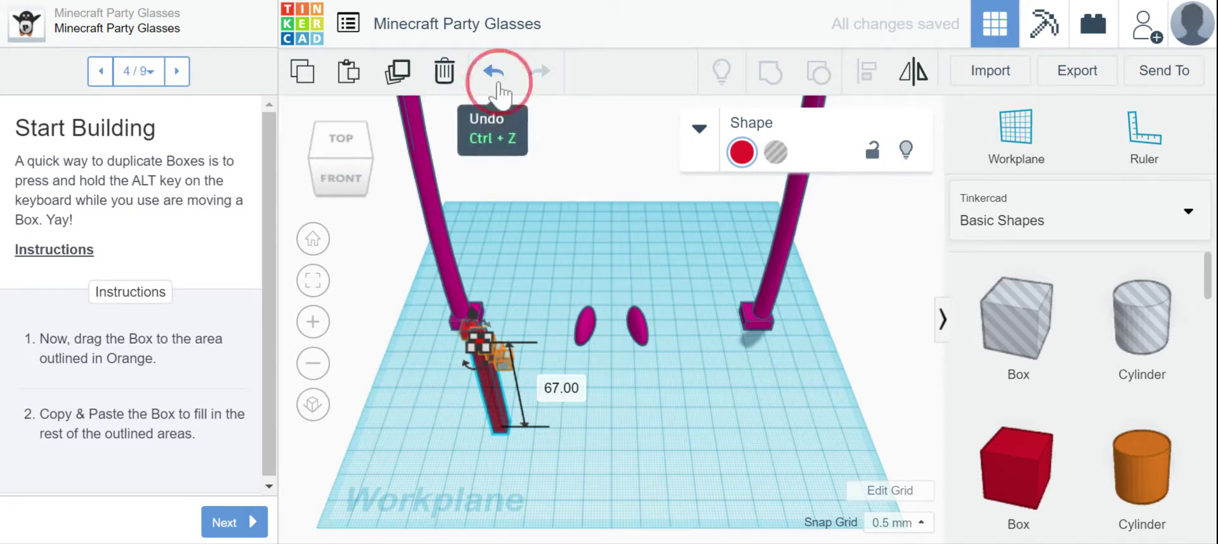
{"action": "left_click", "coordinate": [653, 470]}
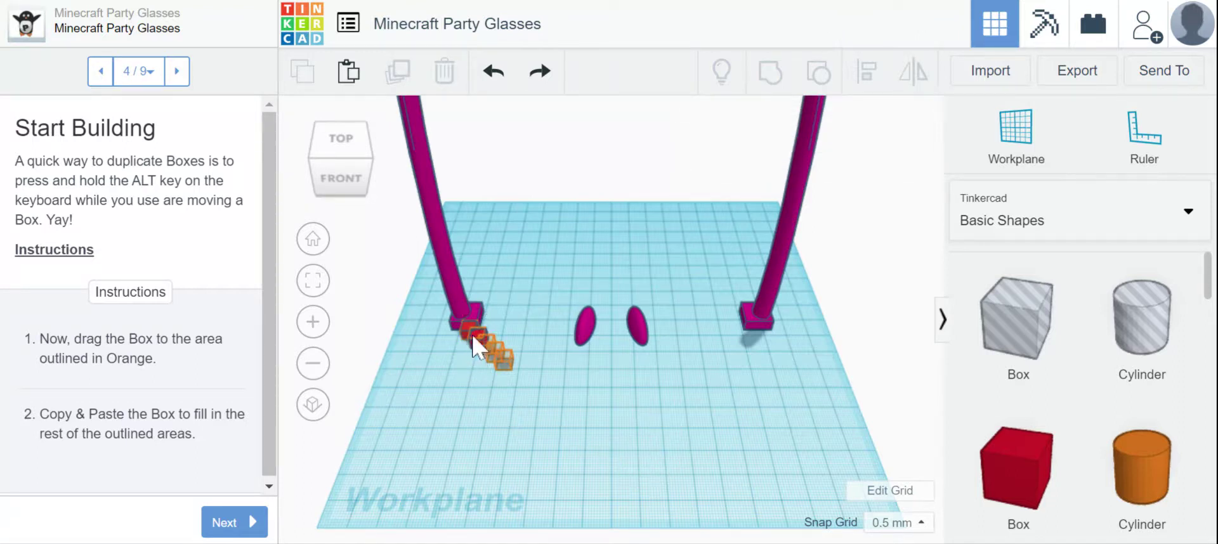
{"action": "left_click_drag", "start_coordinate": [475, 333], "coordinate": [483, 340]}
{"action": "left_click", "coordinate": [648, 462]}
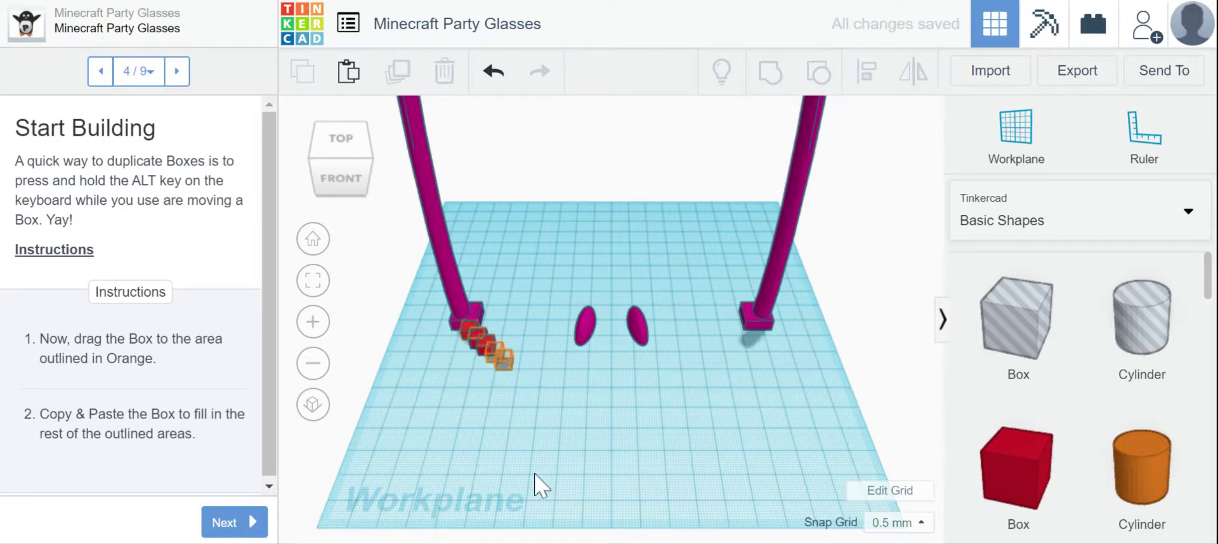
- Duplicate the third box and move the copy onto the fourth orange outline in the diagonal row
{"action": "left_click", "coordinate": [473, 336]}
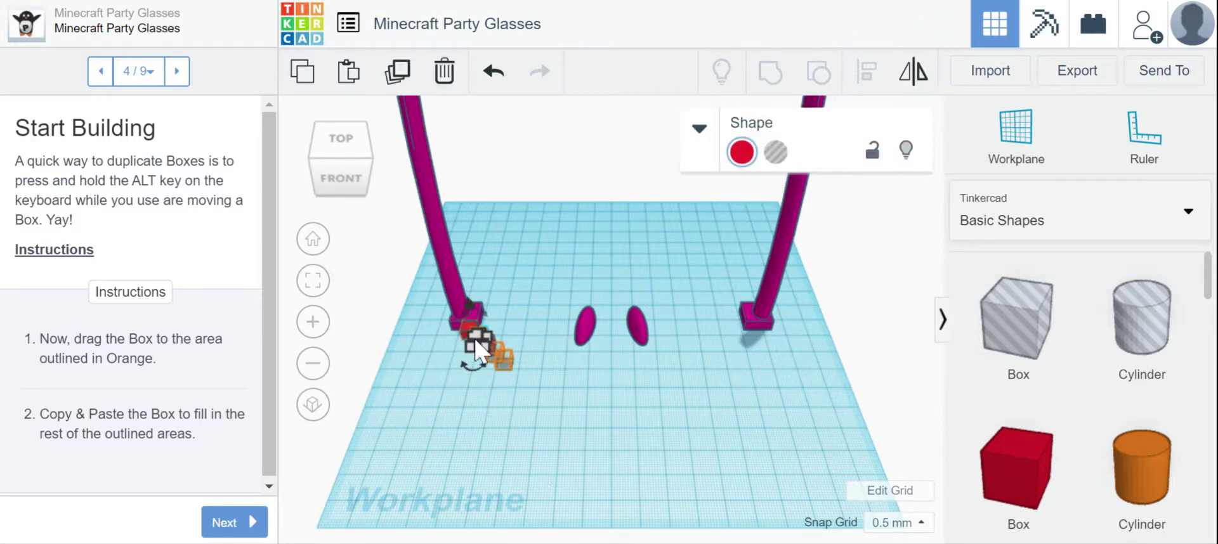
{"action": "left_click", "coordinate": [574, 429]}
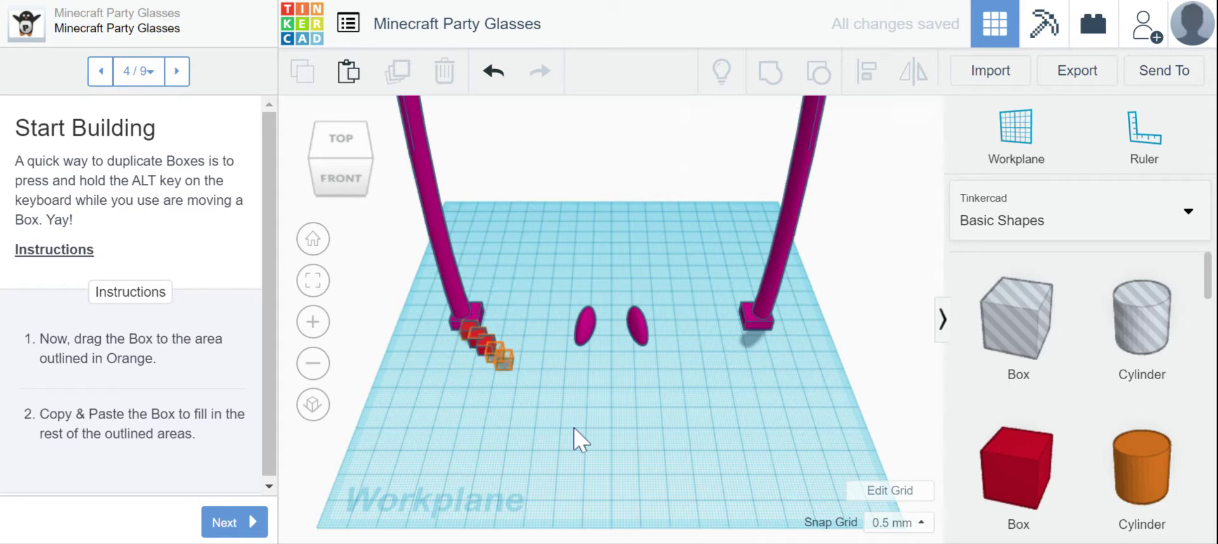
{"action": "left_click", "coordinate": [482, 340]}
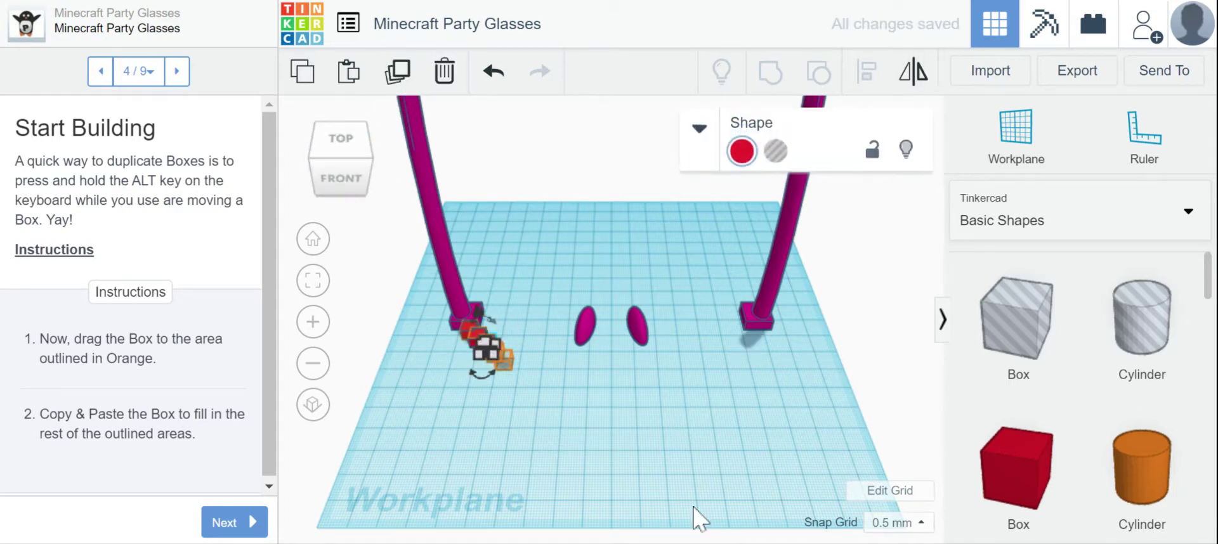
{"action": "left_click", "coordinate": [549, 400]}
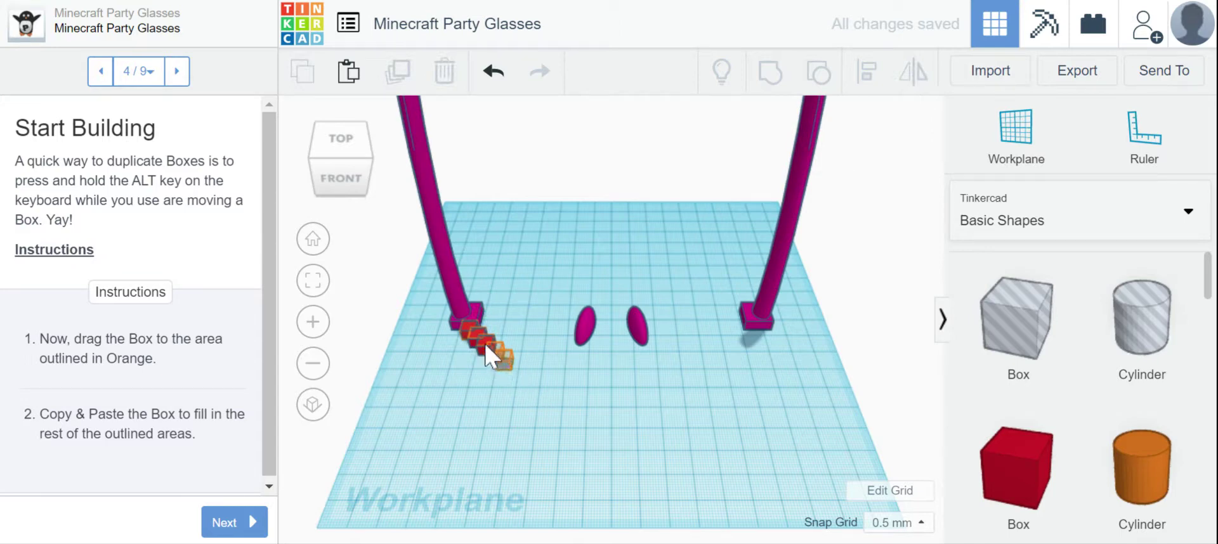
{"action": "left_click_drag", "start_coordinate": [483, 341], "coordinate": [492, 350]}
{"action": "left_click", "coordinate": [619, 470]}
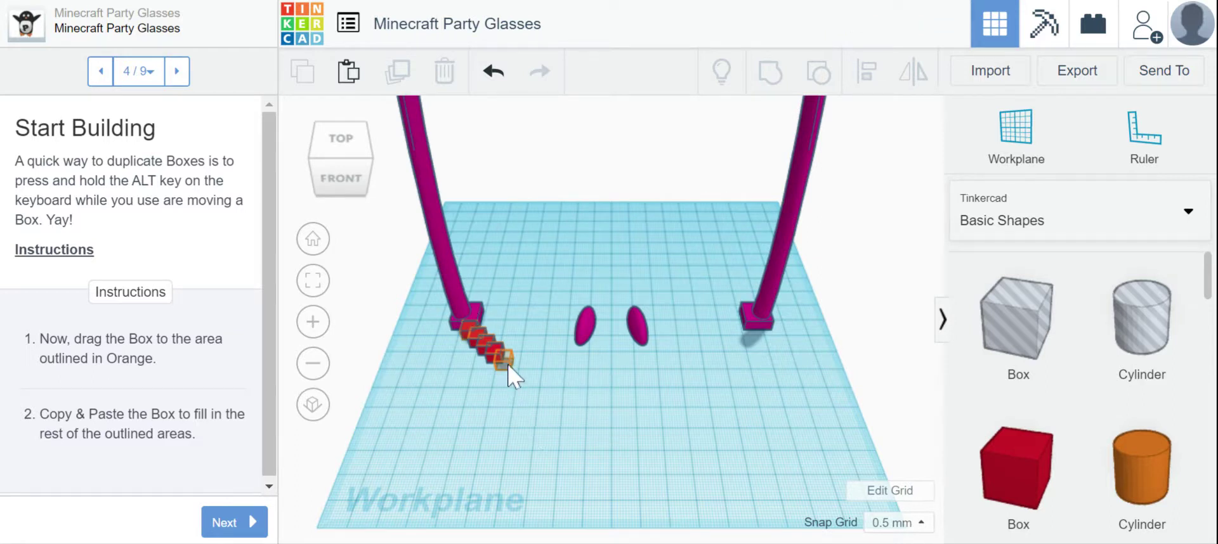
- Duplicate the fourth box and move the copy onto the last orange outline of the diagonal row
{"action": "left_click", "coordinate": [498, 348]}
{"action": "left_click", "coordinate": [392, 82]}
{"action": "left_click", "coordinate": [639, 444]}
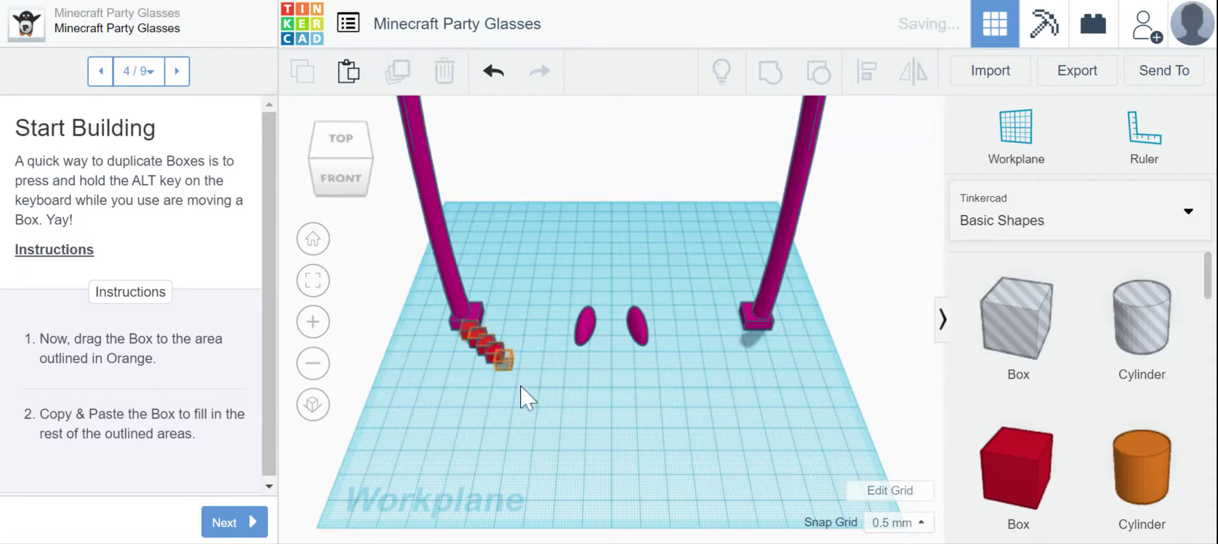
{"action": "left_click_drag", "start_coordinate": [491, 350], "coordinate": [499, 358]}
{"action": "left_click", "coordinate": [584, 435]}
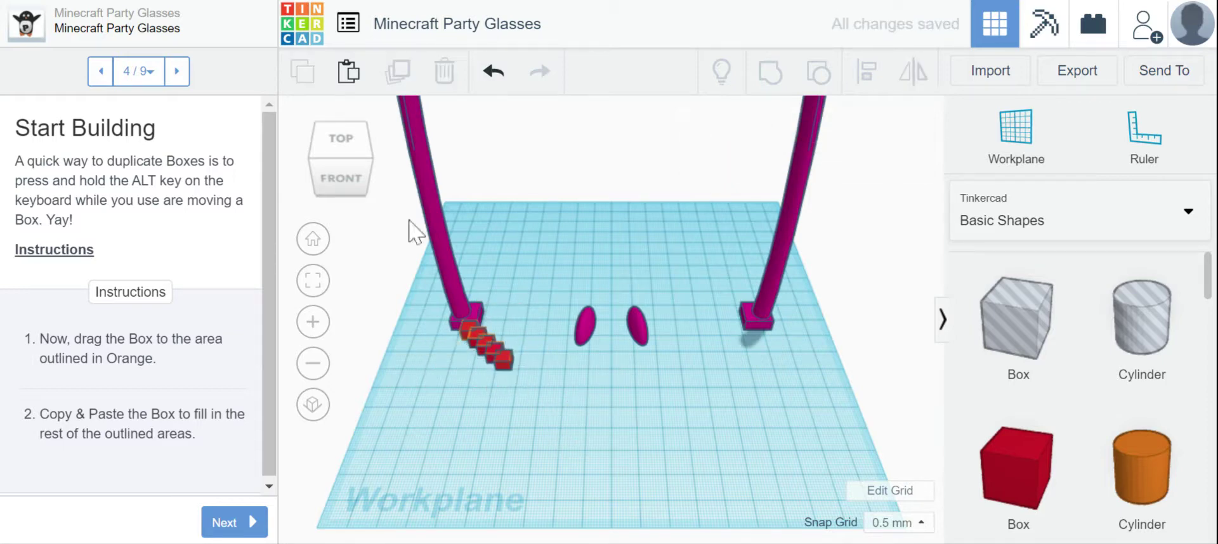
- Check the diagonal row of boxes from above and advance to the Continue Building lesson page
{"action": "left_click", "coordinate": [341, 140]}
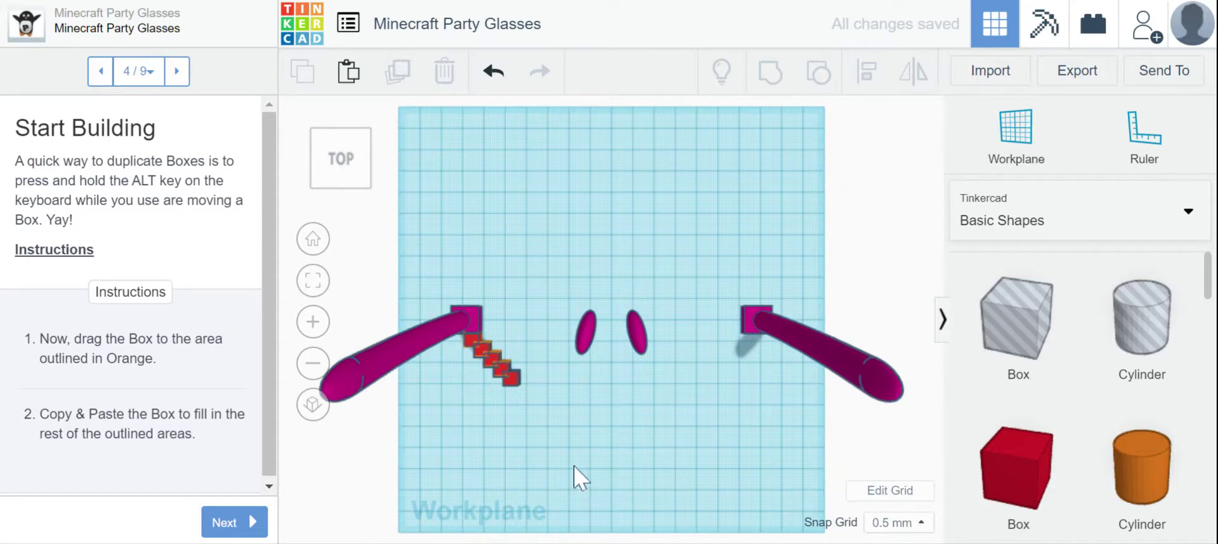
{"action": "left_click", "coordinate": [313, 239]}
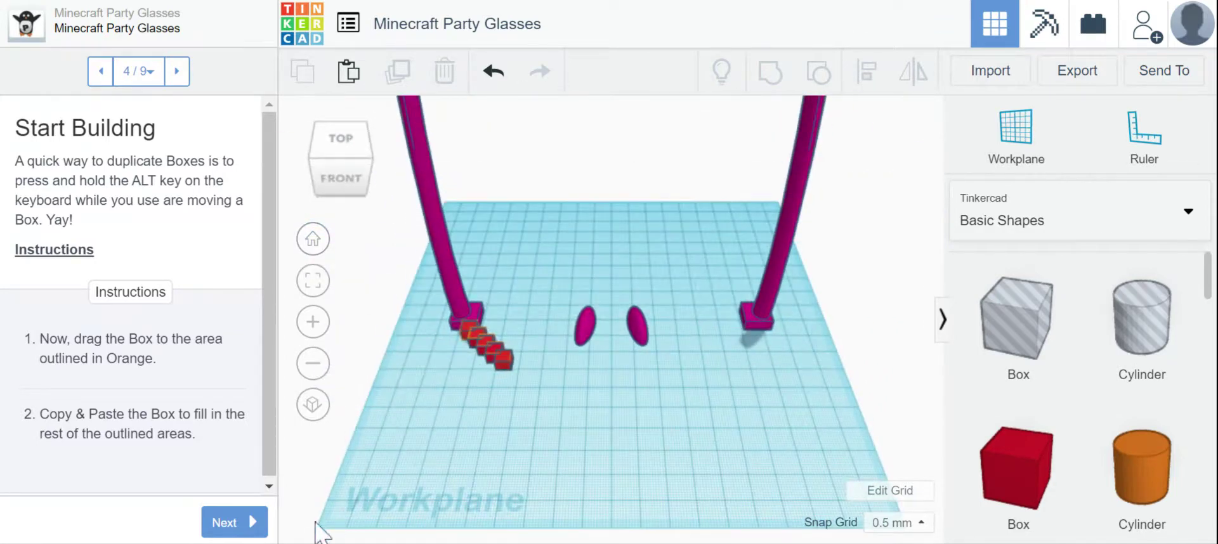
{"action": "left_click", "coordinate": [230, 524]}
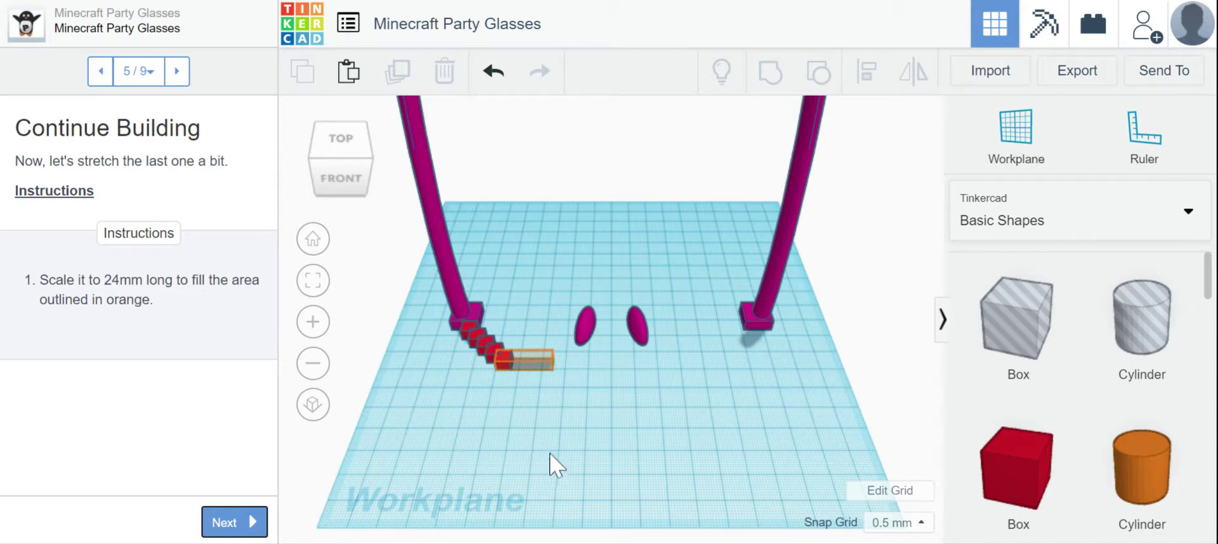
{"action": "left_click", "coordinate": [504, 358]}
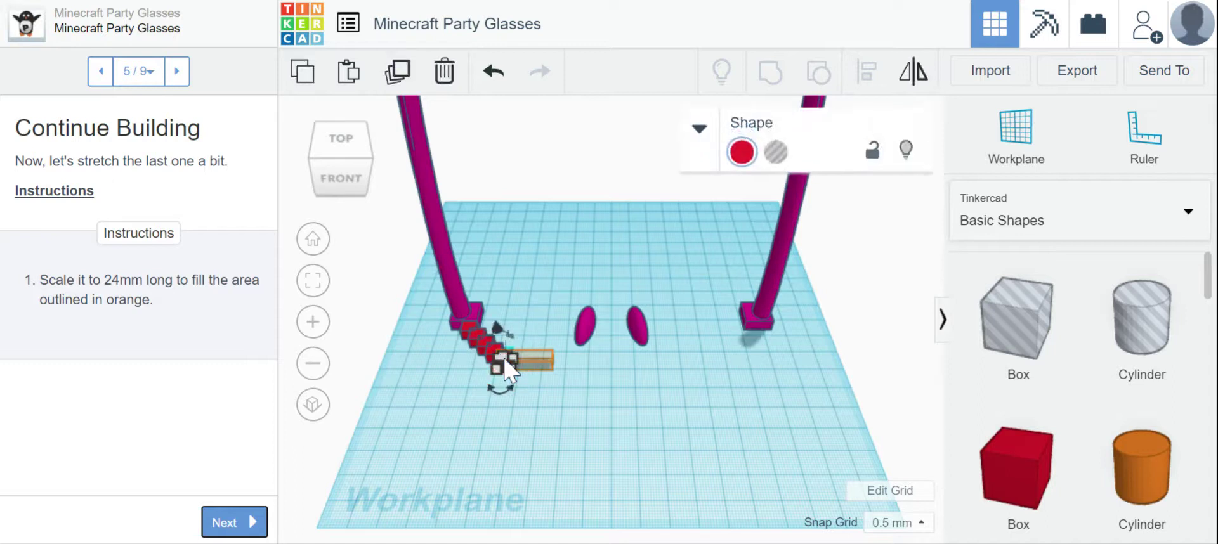
{"action": "left_click_drag", "start_coordinate": [513, 381], "coordinate": [584, 385]}
{"action": "left_click", "coordinate": [494, 70]}
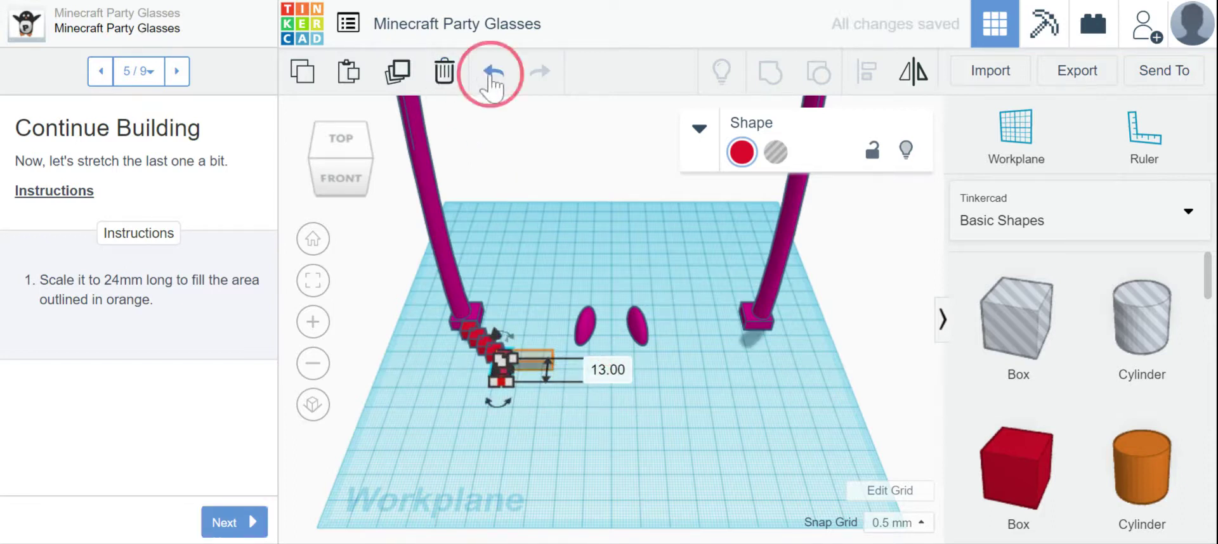
{"action": "left_click_drag", "start_coordinate": [514, 353], "coordinate": [568, 361]}
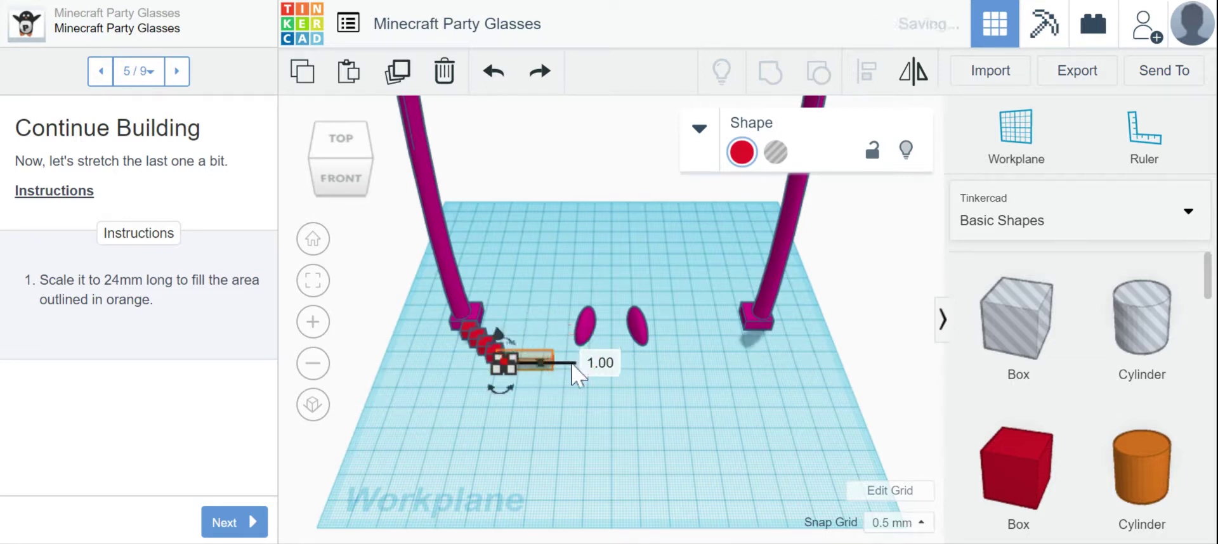
{"action": "left_click", "coordinate": [502, 92]}
- Stretch the last box freehand to 24 mm long across the orange outline, and undo the stretch
{"action": "left_click", "coordinate": [312, 322]}
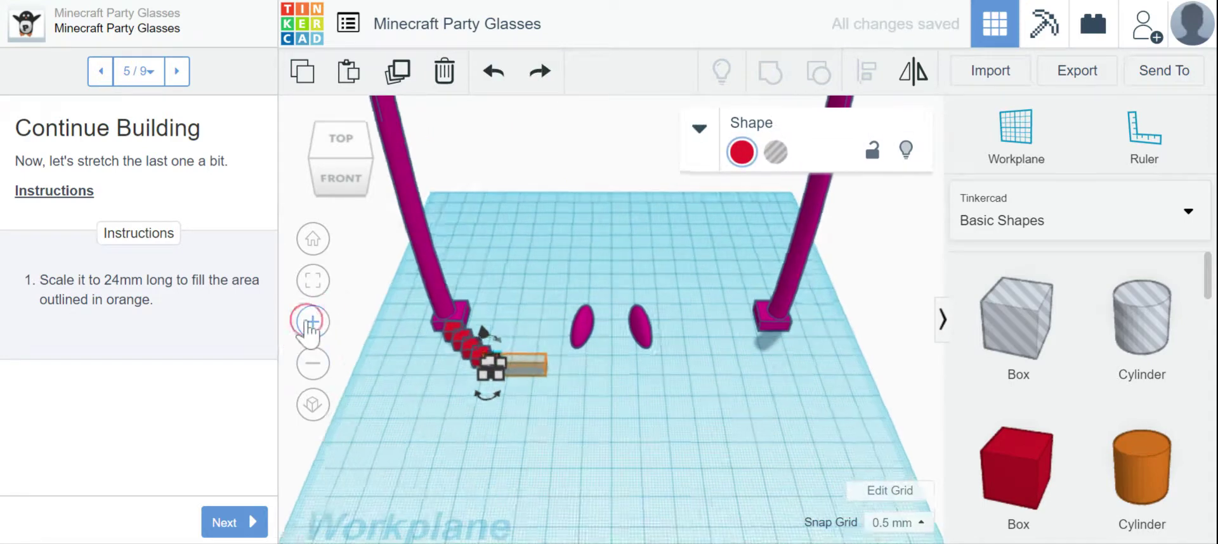
{"action": "mouse_move", "coordinate": [413, 451]}
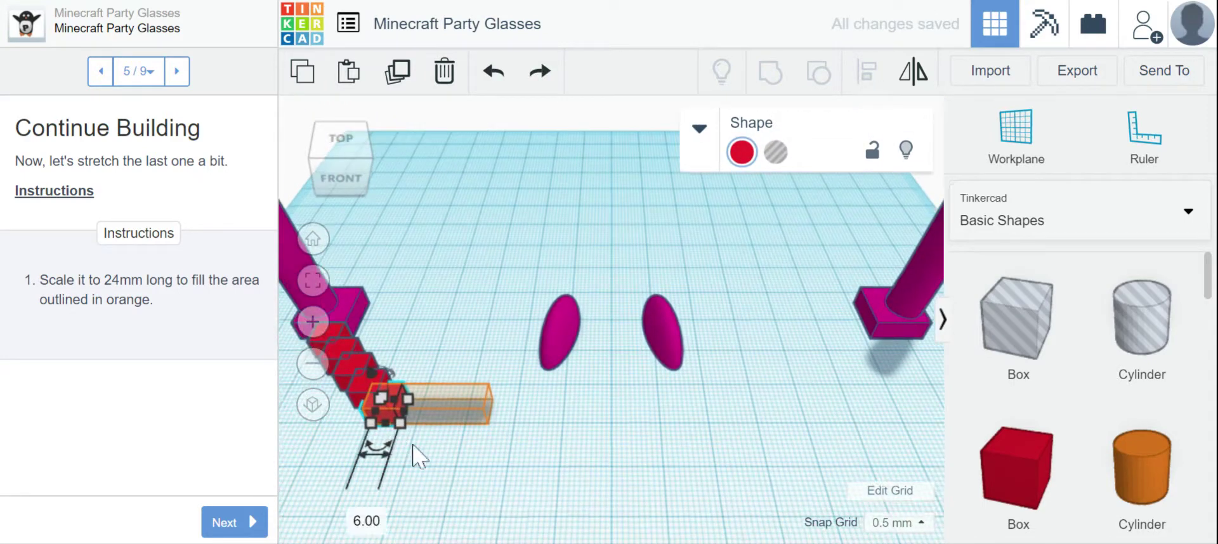
{"action": "left_click_drag", "start_coordinate": [405, 415], "coordinate": [489, 424]}
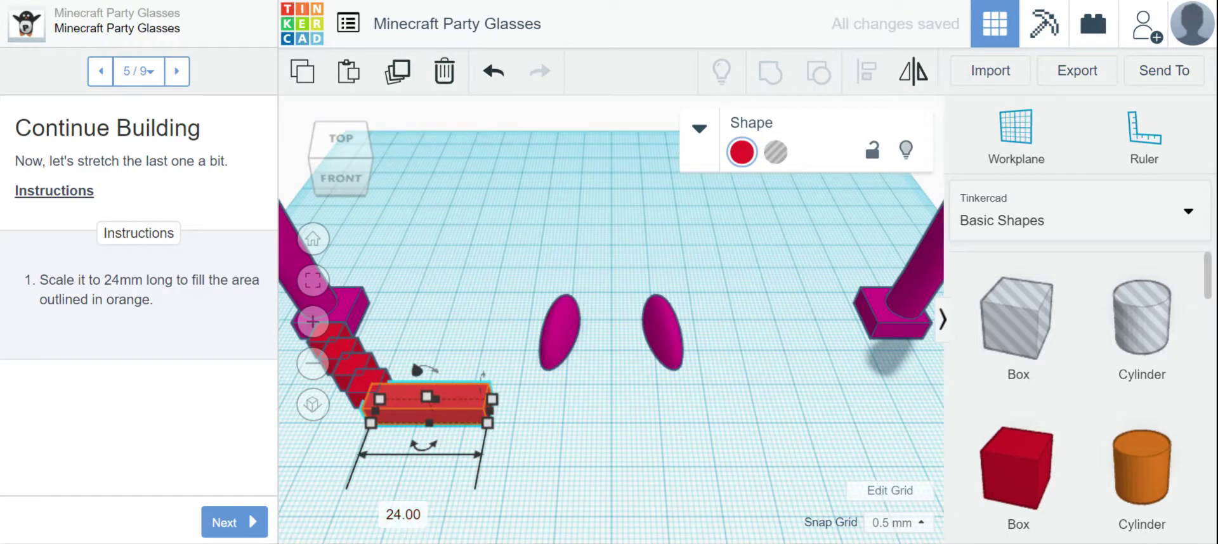
{"action": "left_click", "coordinate": [484, 73]}
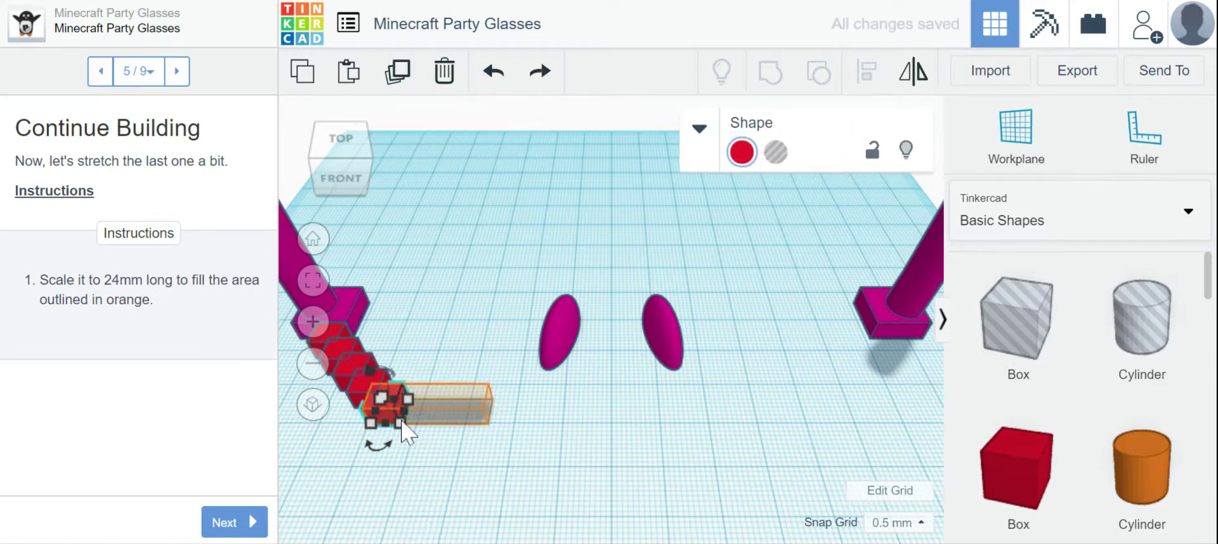
- Set the last box's length to 24 mm to fill the orange outline
{"action": "left_click", "coordinate": [353, 514]}
{"action": "type", "text": "24"}
{"action": "key", "text": "Return"}
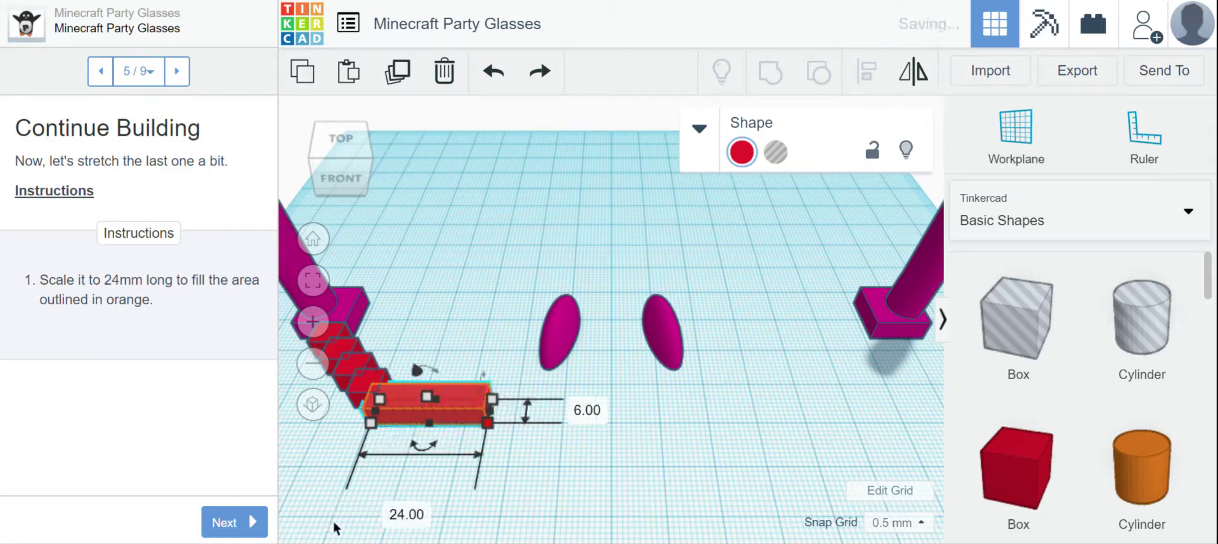
- Deselect the 24 mm box and advance the lesson to page 6 of 9
{"action": "left_click", "coordinate": [314, 240]}
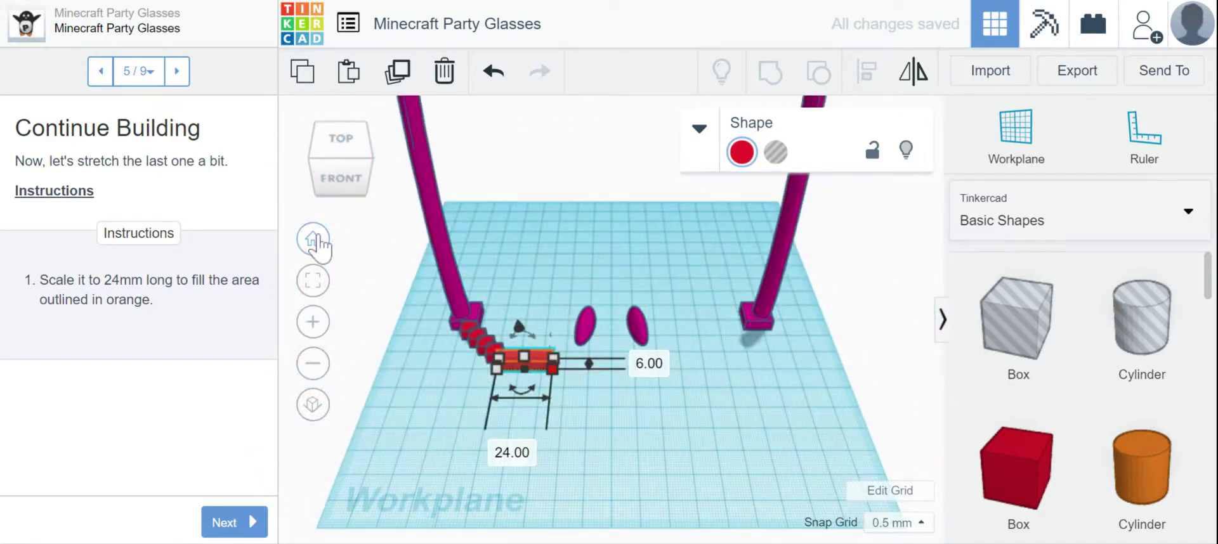
{"action": "left_click", "coordinate": [695, 443]}
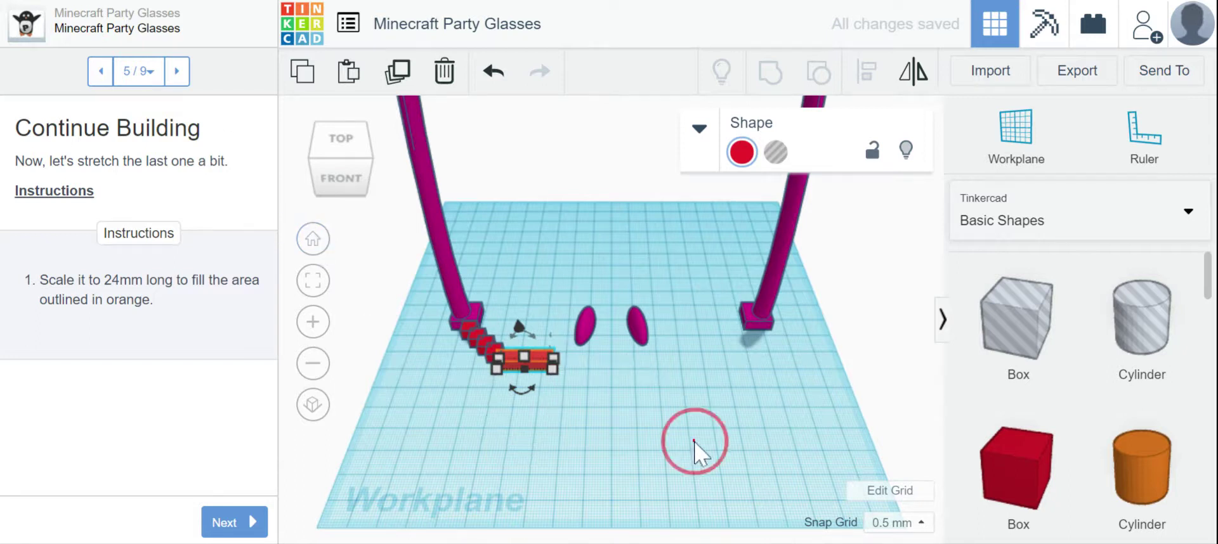
{"action": "left_click", "coordinate": [240, 528]}
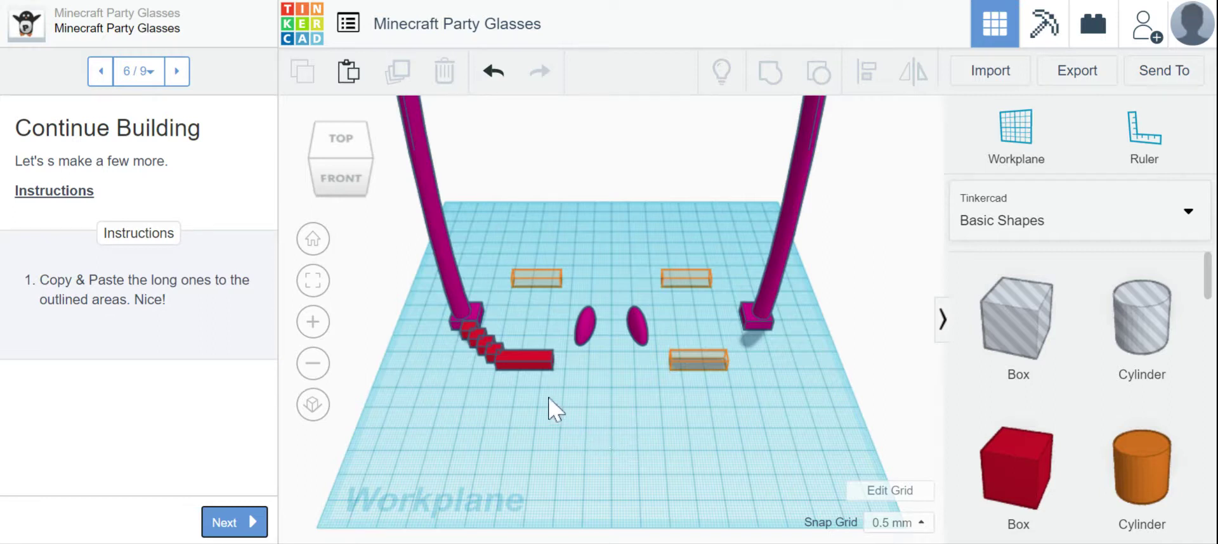
- Copy the 24 mm long box onto the rear-left orange outline
{"action": "left_click", "coordinate": [533, 367]}
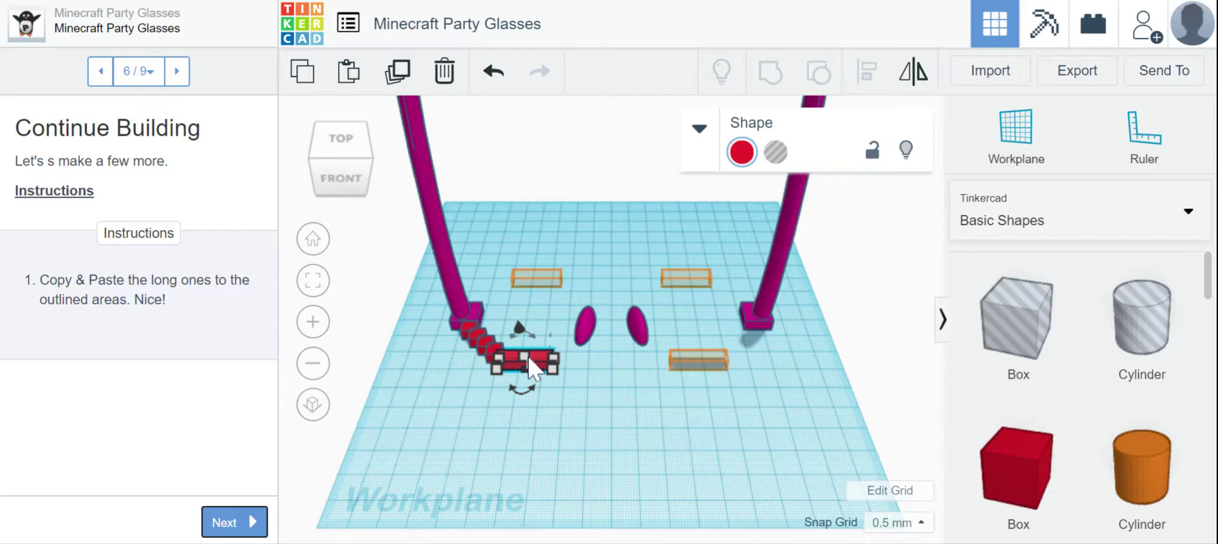
{"action": "mouse_move", "coordinate": [524, 357]}
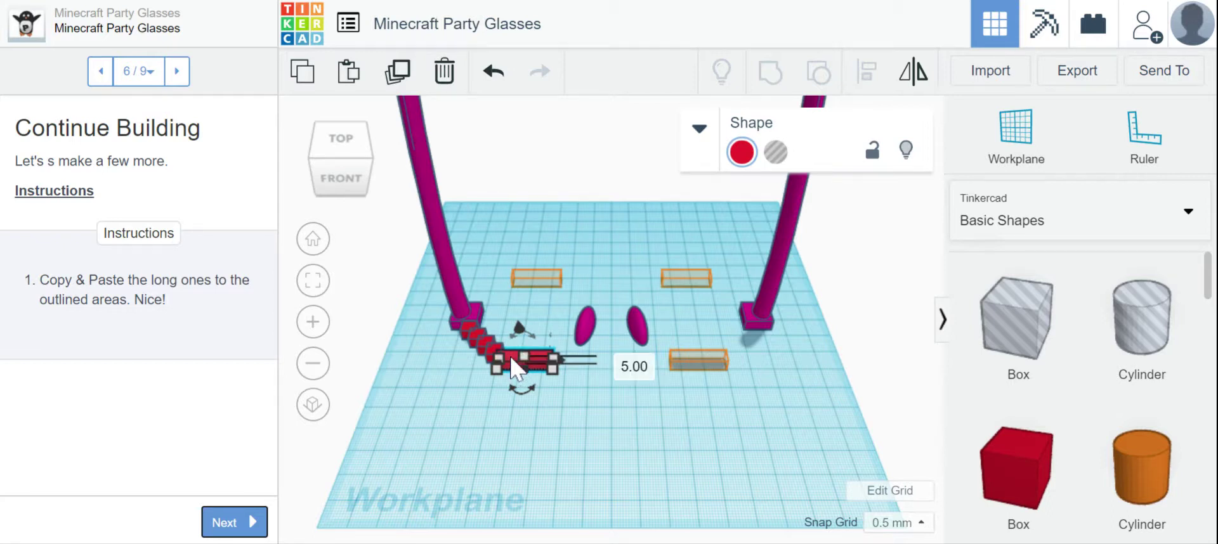
{"action": "left_click_drag", "start_coordinate": [510, 356], "coordinate": [525, 274]}
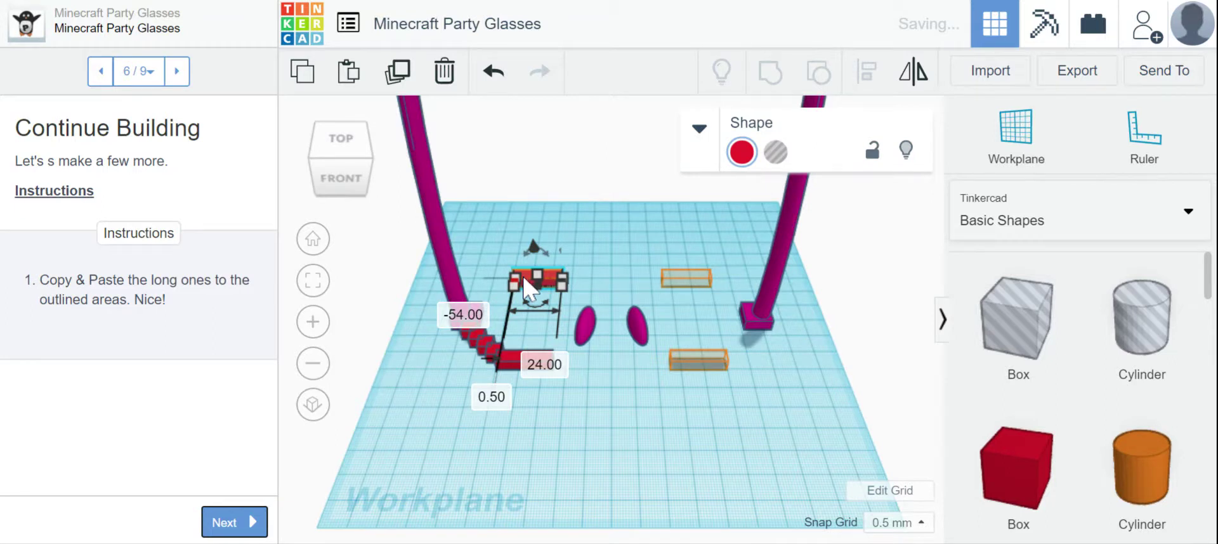
{"action": "left_click", "coordinate": [531, 288]}
{"action": "left_click_drag", "start_coordinate": [563, 279], "coordinate": [642, 267], "text": "alt"}
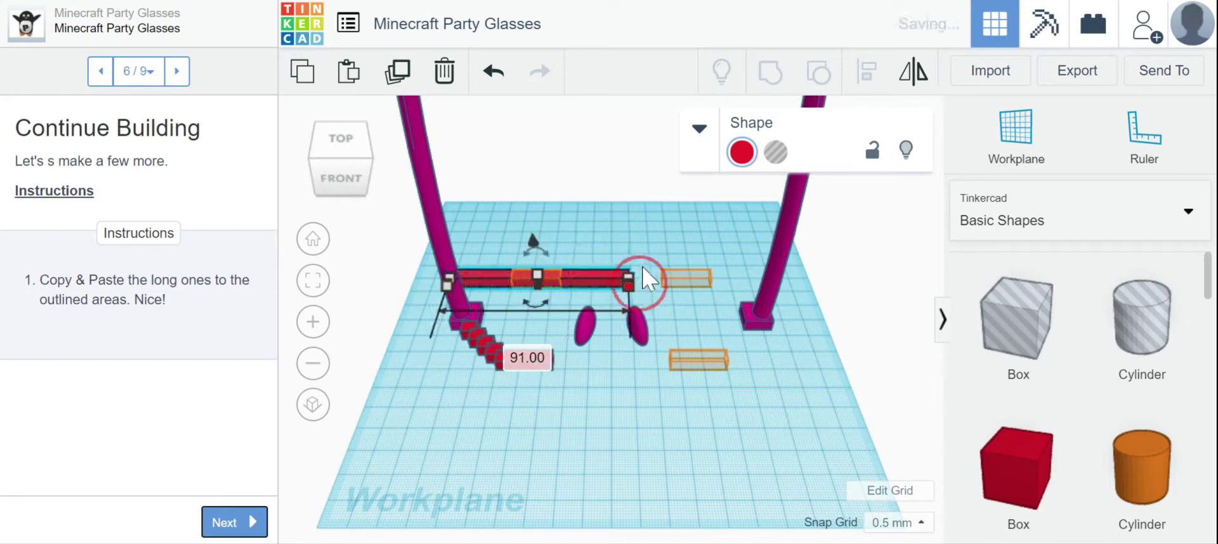
{"action": "left_click", "coordinate": [494, 71]}
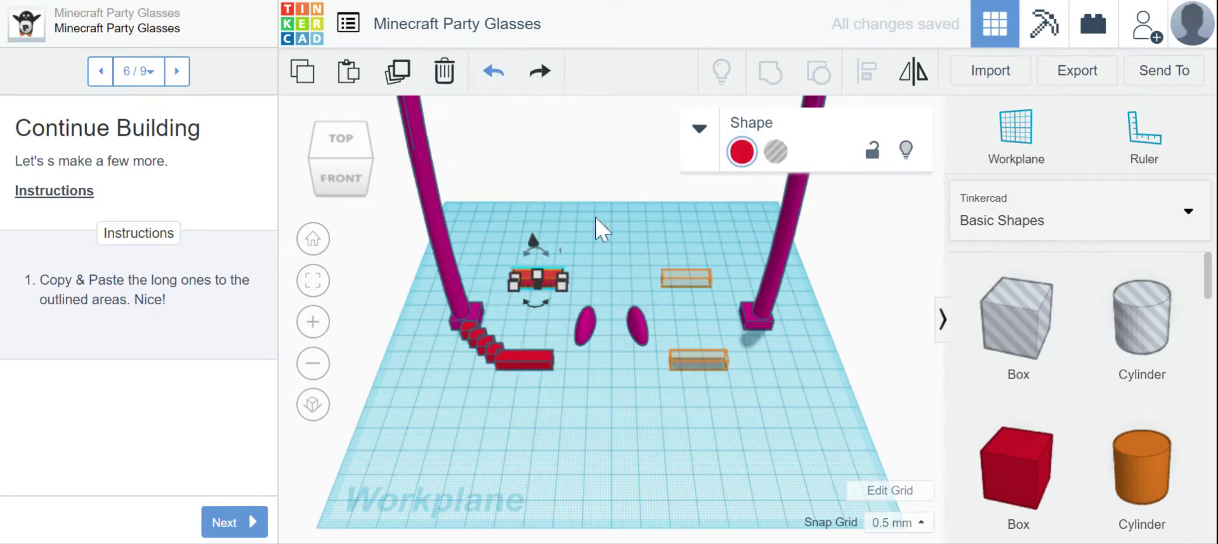
{"action": "left_click", "coordinate": [628, 253]}
- Duplicate the rear-left long box onto the rear-right orange outline, and copy it again onto the front-right outline
{"action": "left_click", "coordinate": [537, 280]}
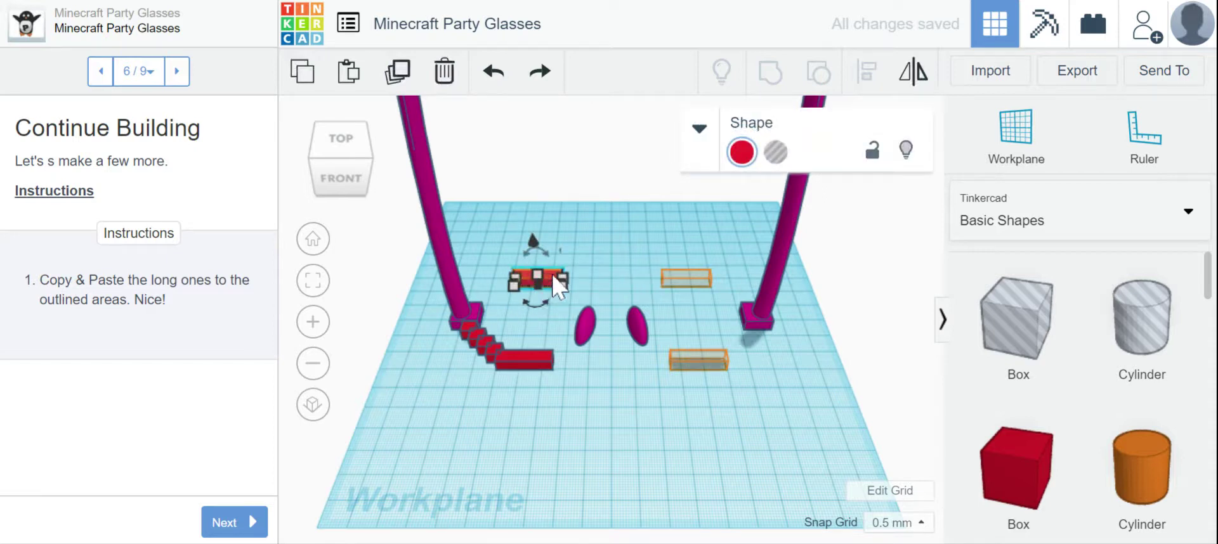
{"action": "mouse_move", "coordinate": [551, 284]}
{"action": "left_click_drag", "start_coordinate": [556, 293], "coordinate": [702, 295], "text": "alt"}
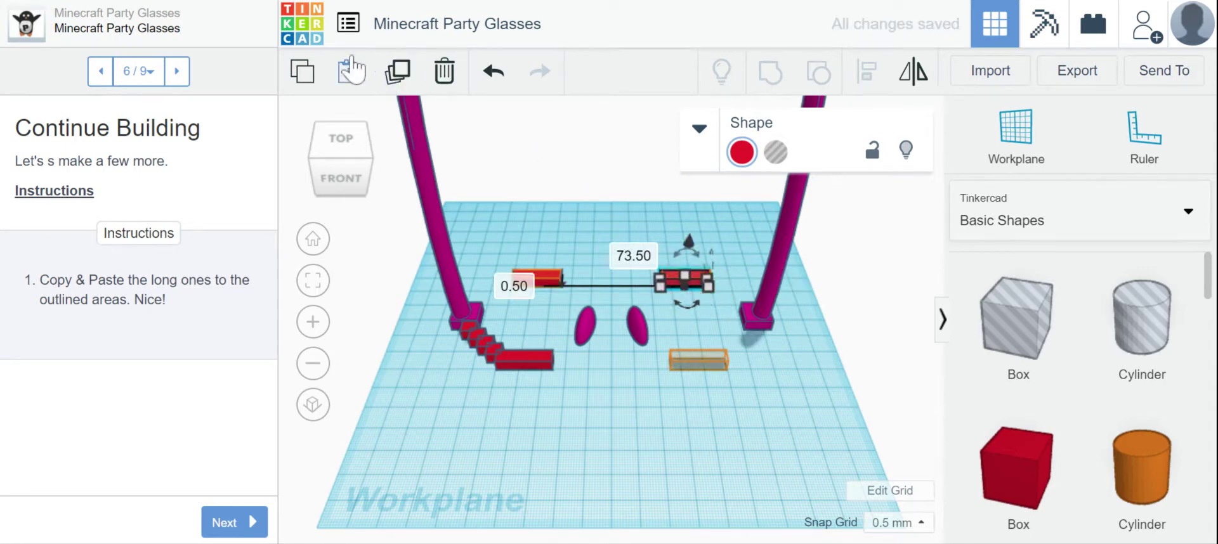
{"action": "left_click", "coordinate": [656, 263]}
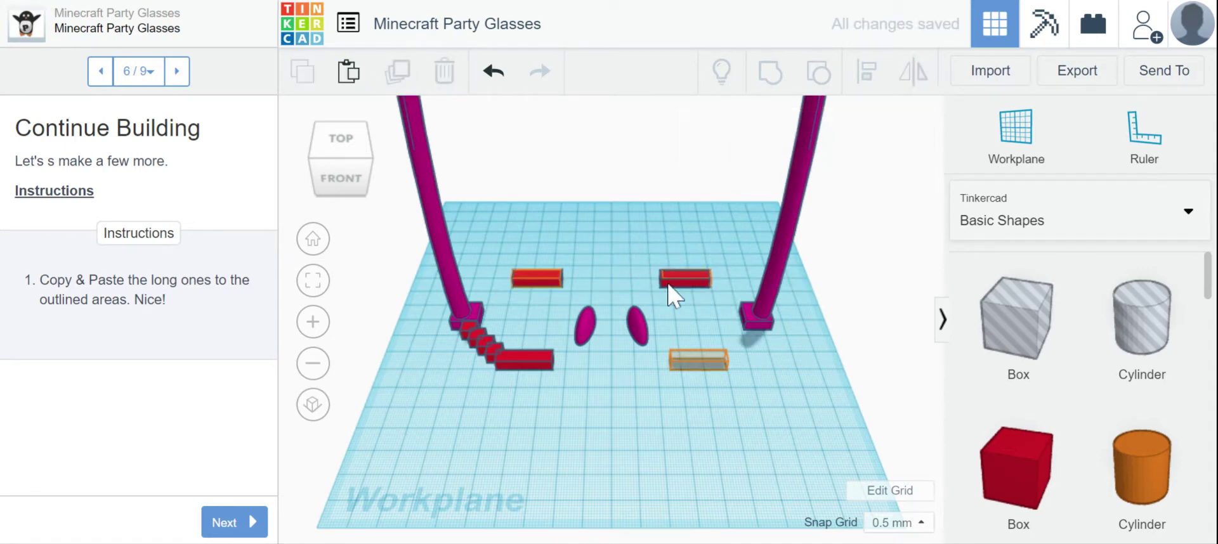
{"action": "left_click_drag", "start_coordinate": [677, 295], "coordinate": [688, 377], "text": "alt"}
{"action": "left_click", "coordinate": [702, 421]}
- Align the two right-hand long boxes with their orange outlines and advance to the You've Got the Moves! lesson page
{"action": "left_click", "coordinate": [343, 159]}
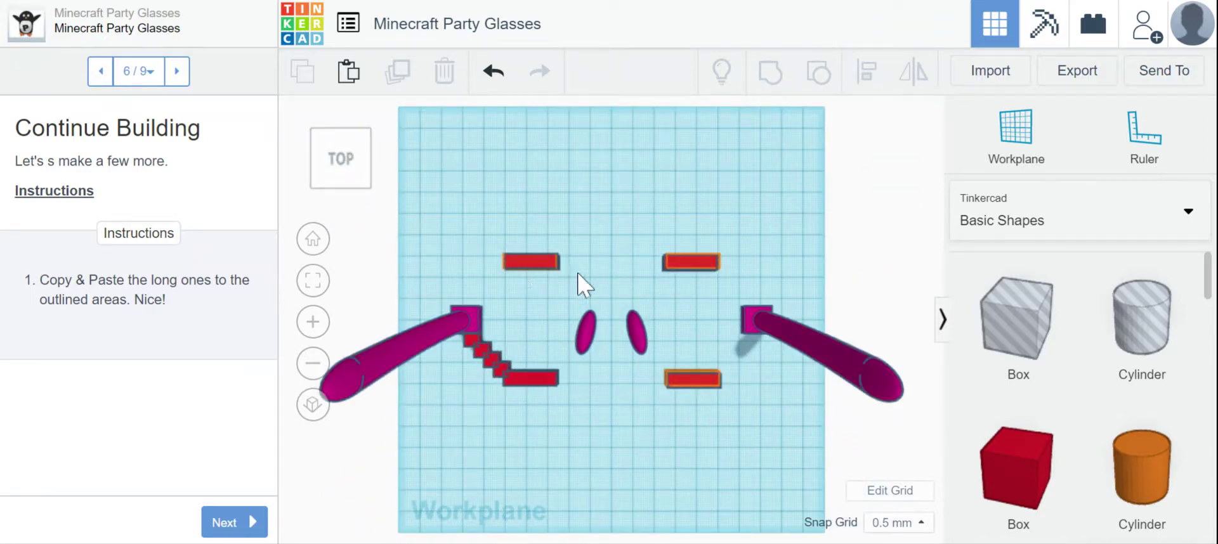
{"action": "left_click", "coordinate": [703, 267]}
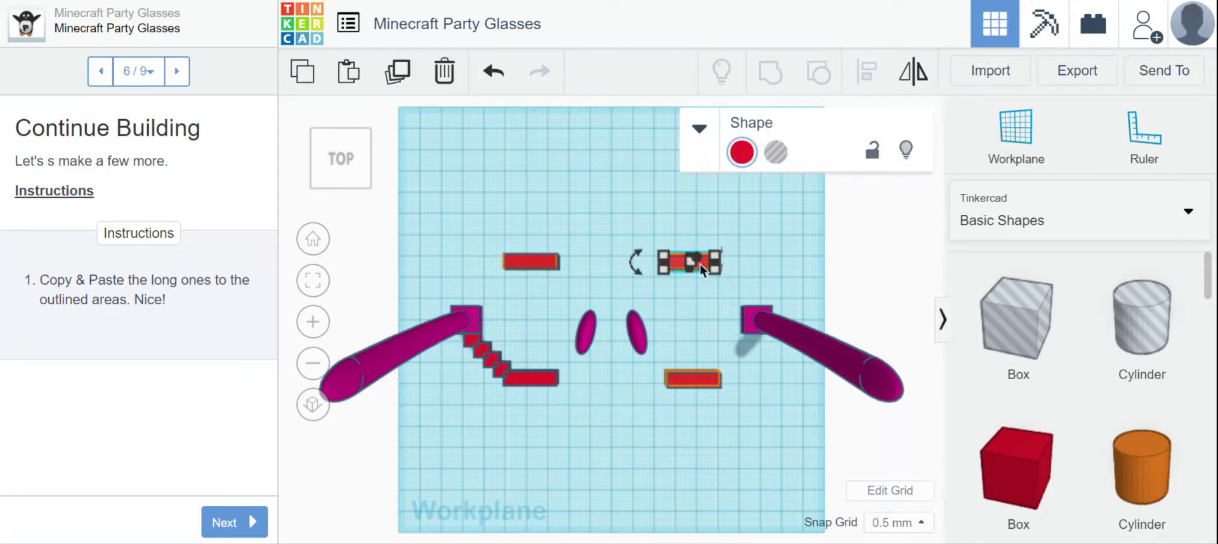
{"action": "left_click", "coordinate": [707, 287]}
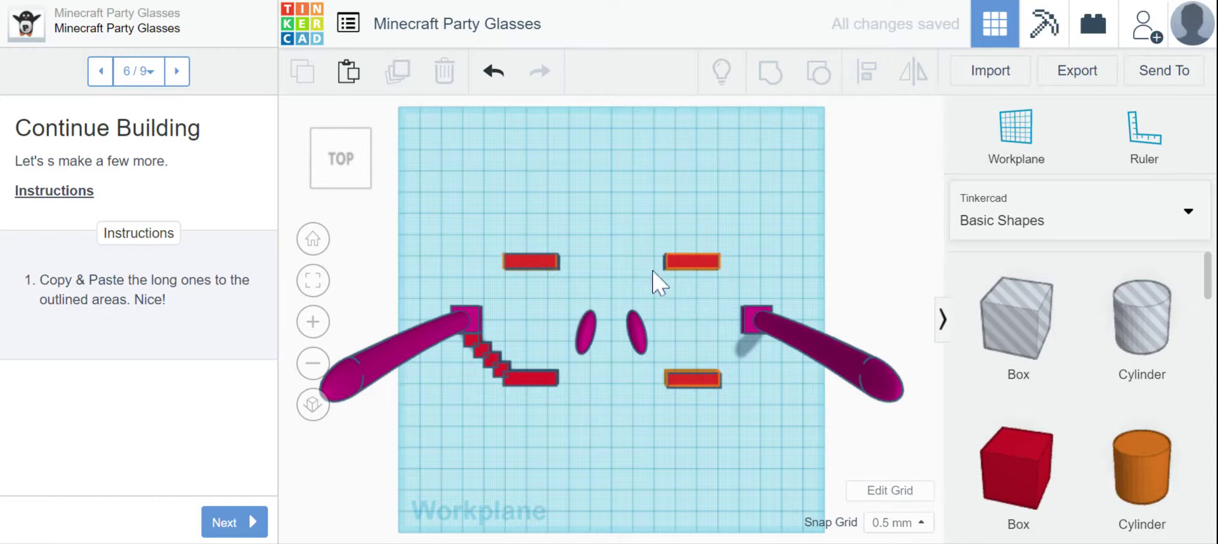
{"action": "left_click", "coordinate": [693, 383]}
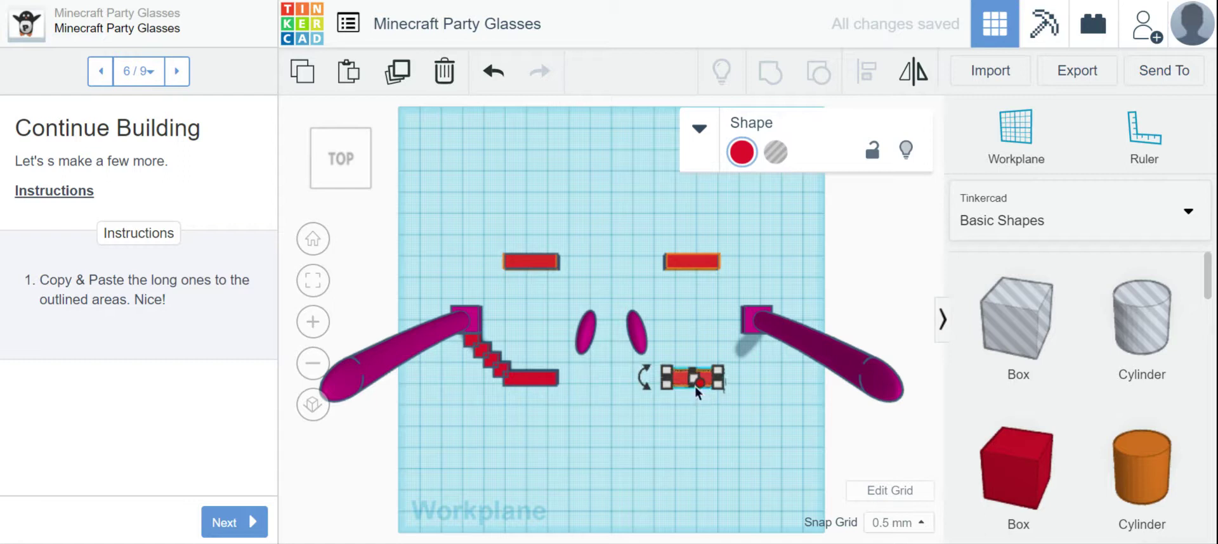
{"action": "left_click", "coordinate": [701, 443]}
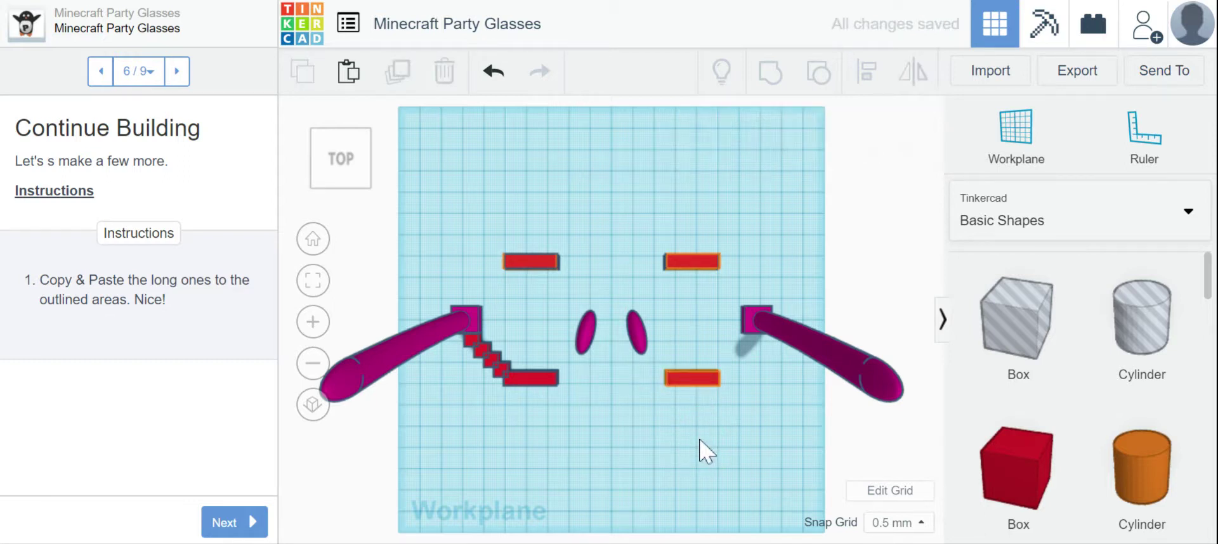
{"action": "left_click", "coordinate": [313, 239]}
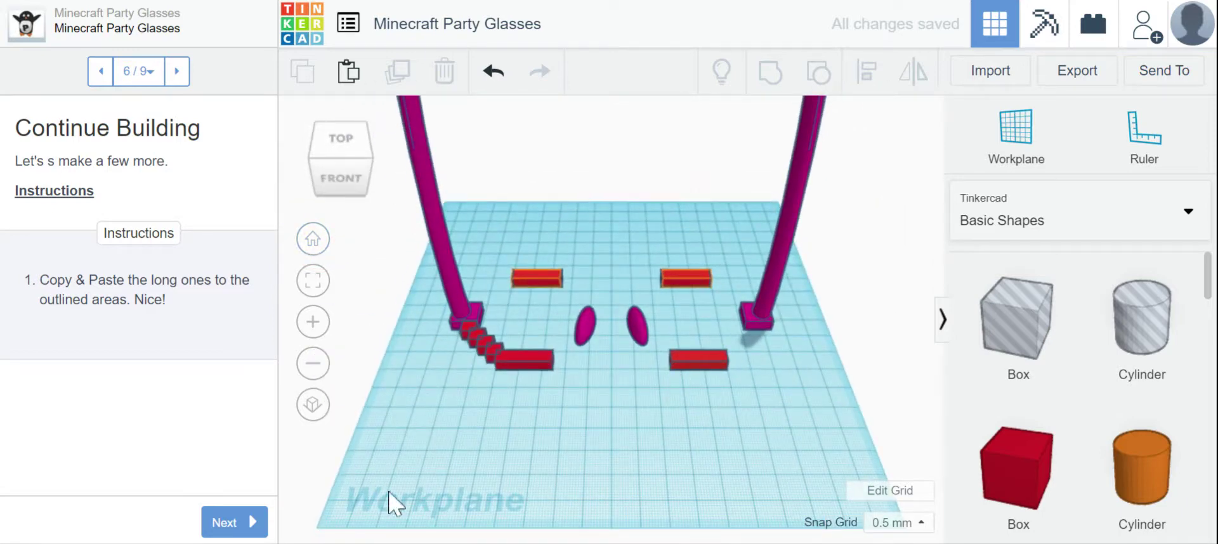
{"action": "left_click", "coordinate": [236, 527]}
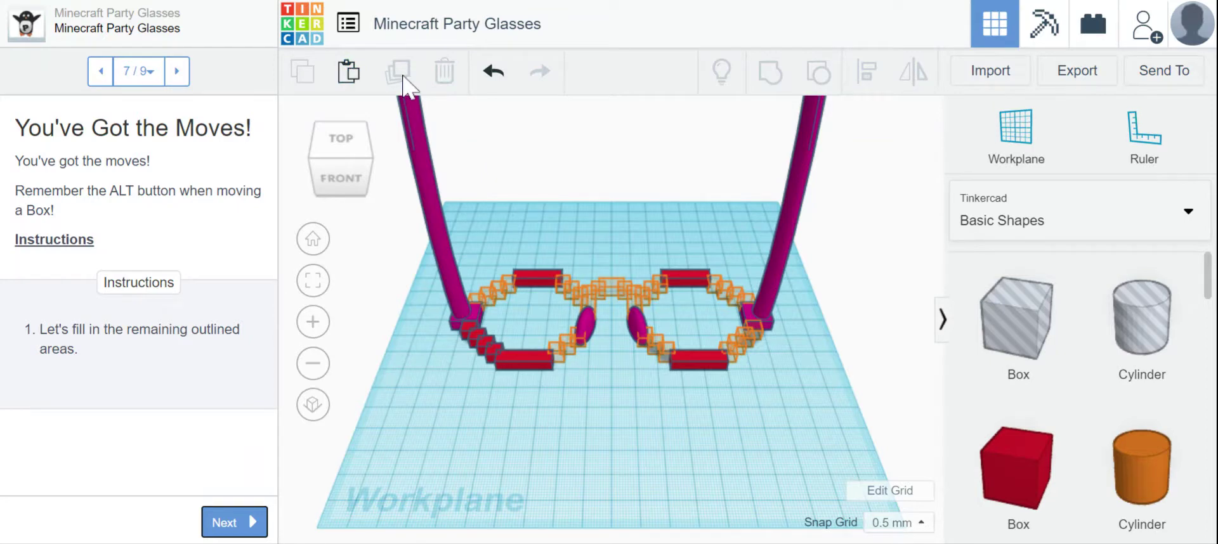
{"action": "left_click", "coordinate": [610, 484]}
{"action": "left_click", "coordinate": [317, 322]}
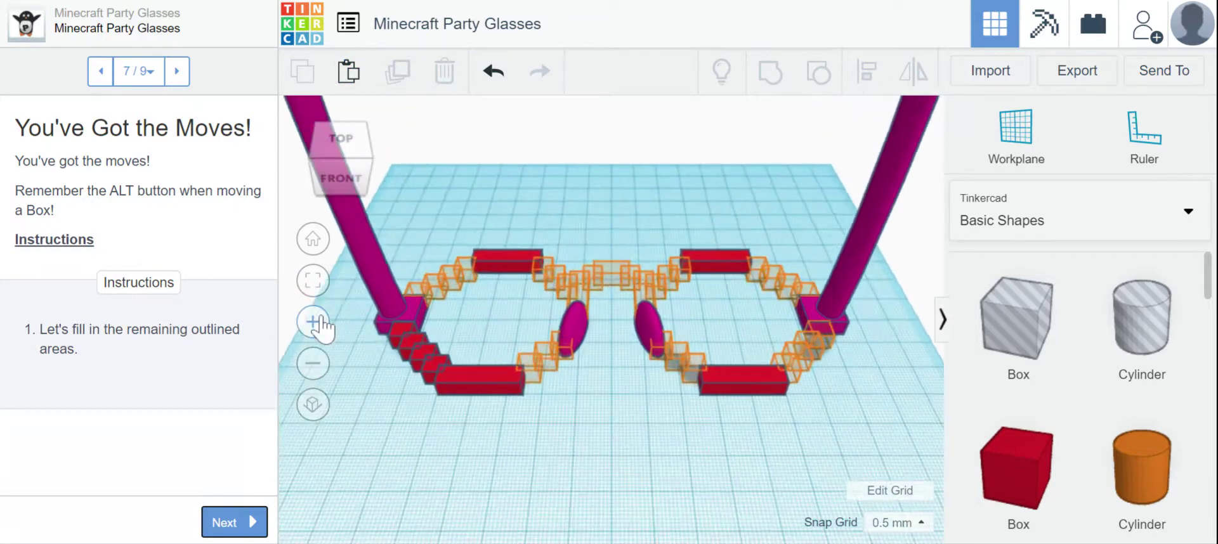
{"action": "left_click", "coordinate": [312, 363]}
{"action": "left_click", "coordinate": [598, 474]}
{"action": "scroll", "coordinate": [517, 437], "scroll_direction": "up", "scroll_amount": 3}
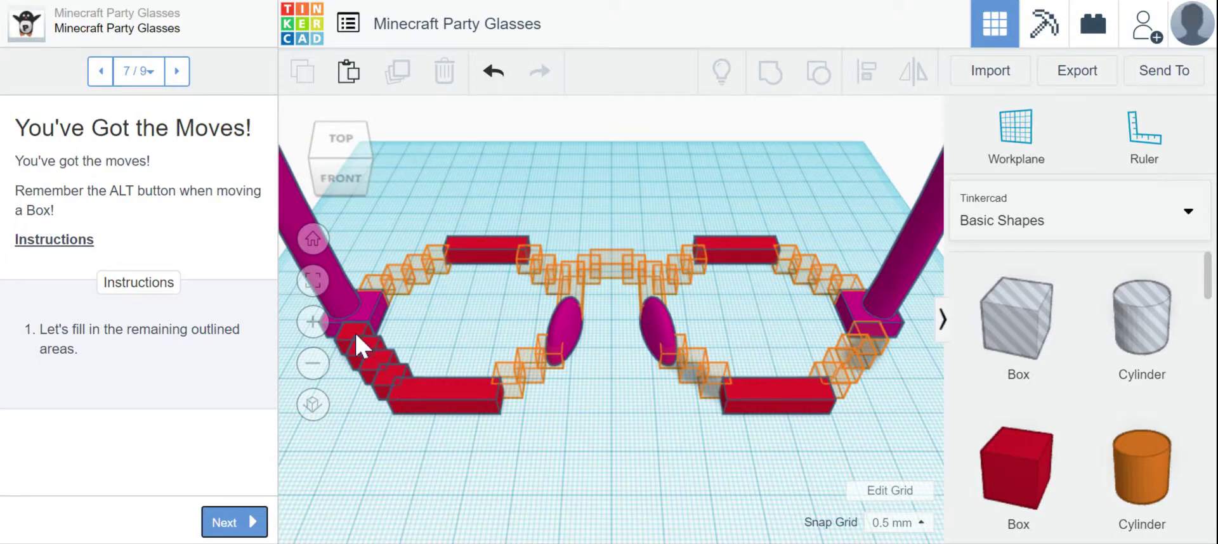
{"action": "left_click", "coordinate": [353, 329]}
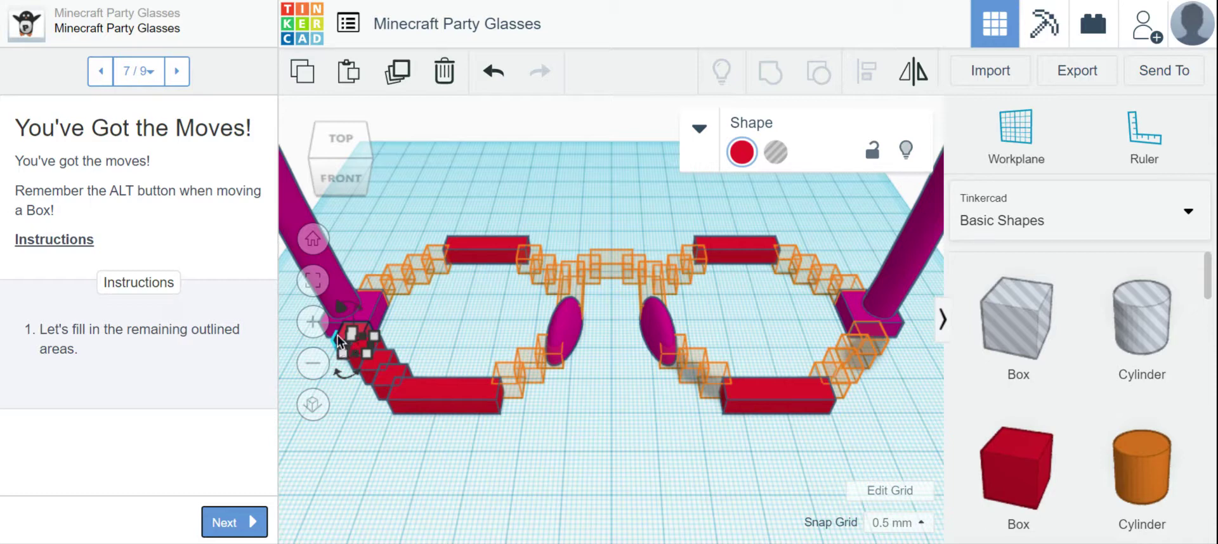
{"action": "left_click", "coordinate": [375, 303]}
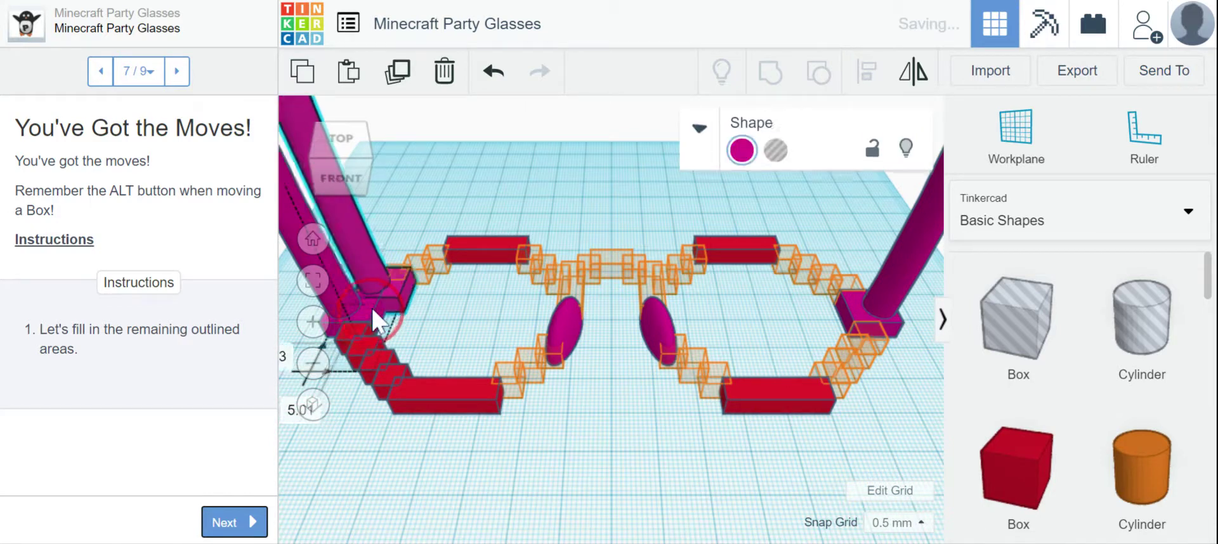
{"action": "left_click", "coordinate": [494, 71]}
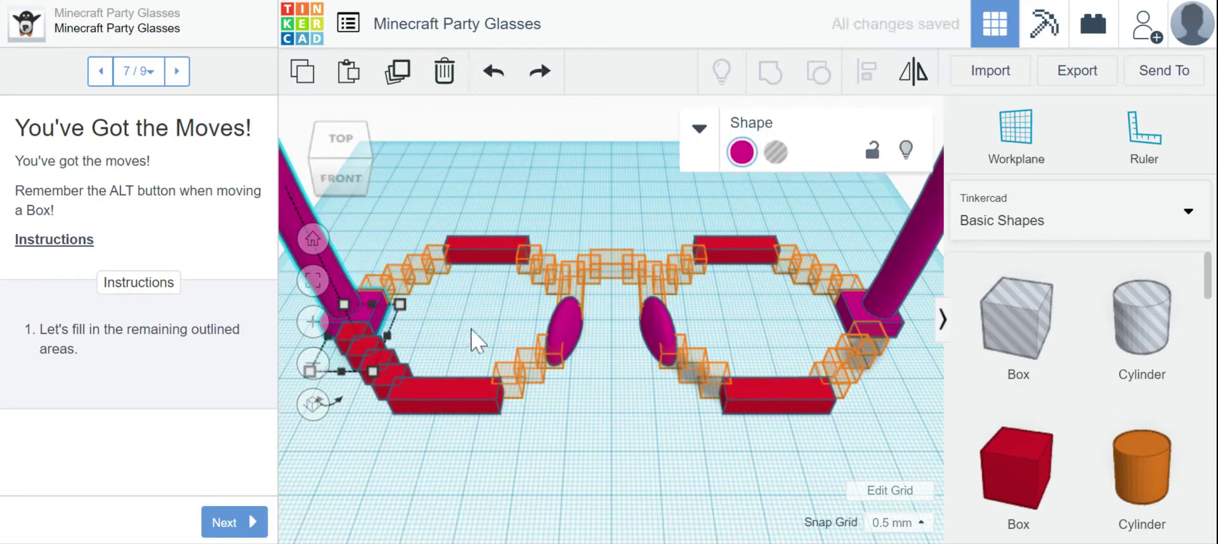
{"action": "left_click", "coordinate": [314, 241]}
{"action": "left_click", "coordinate": [666, 436]}
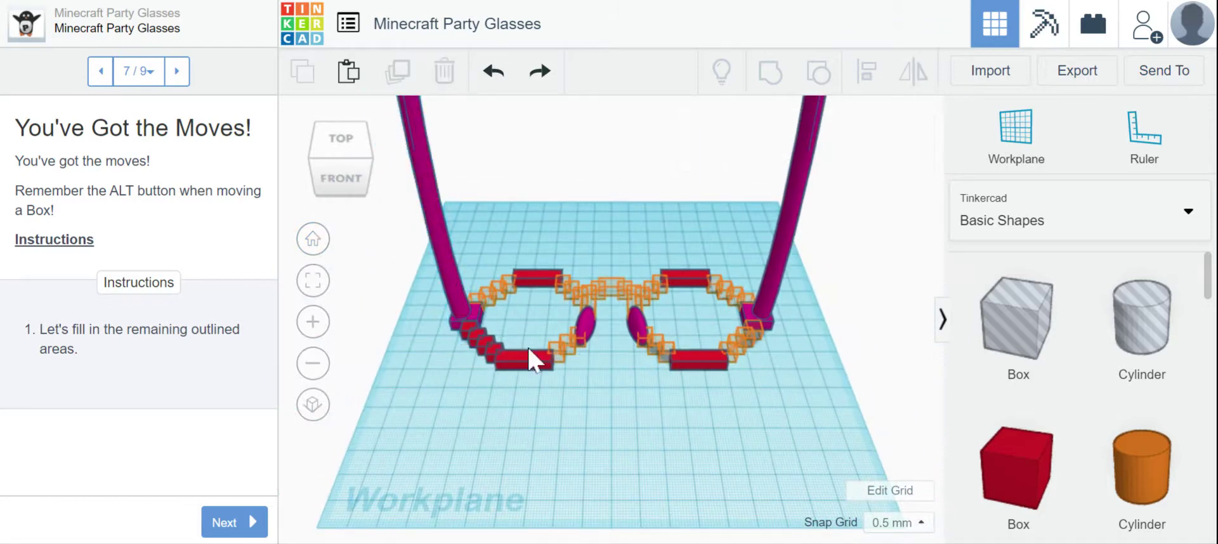
- Duplicate a small box from the front-left diagonal row and move the copy onto the outline behind the left hinge block
{"action": "left_click", "coordinate": [497, 364]}
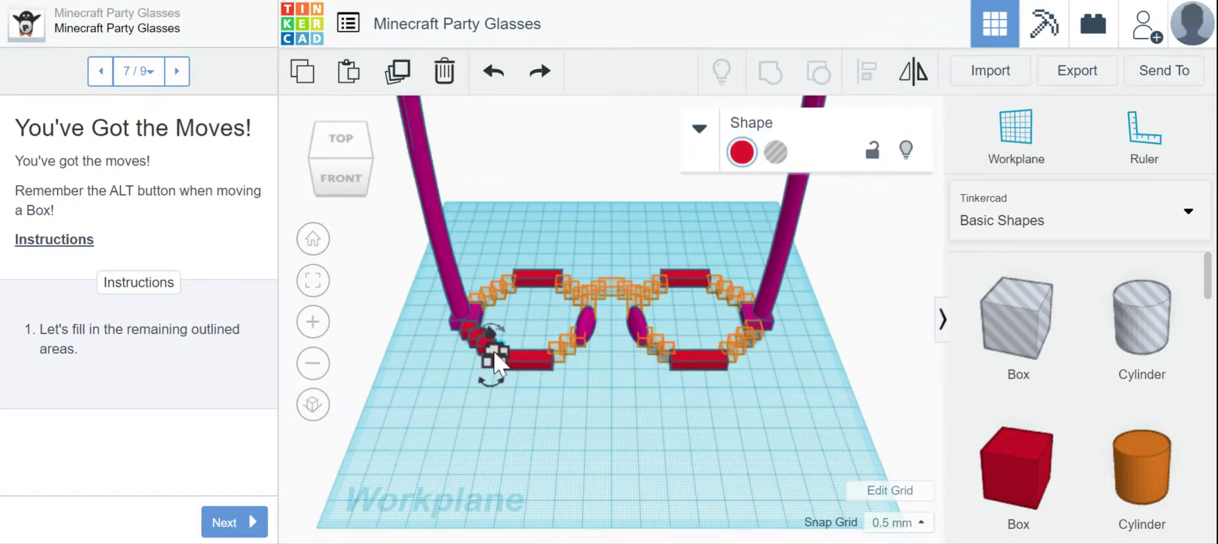
{"action": "left_click", "coordinate": [397, 70]}
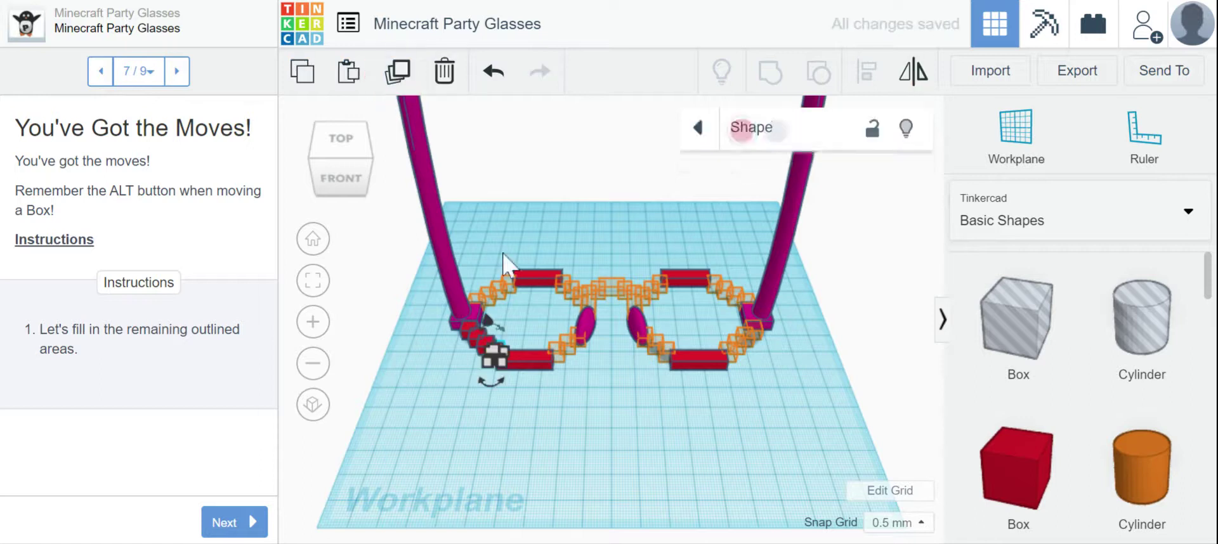
{"action": "left_click", "coordinate": [538, 415]}
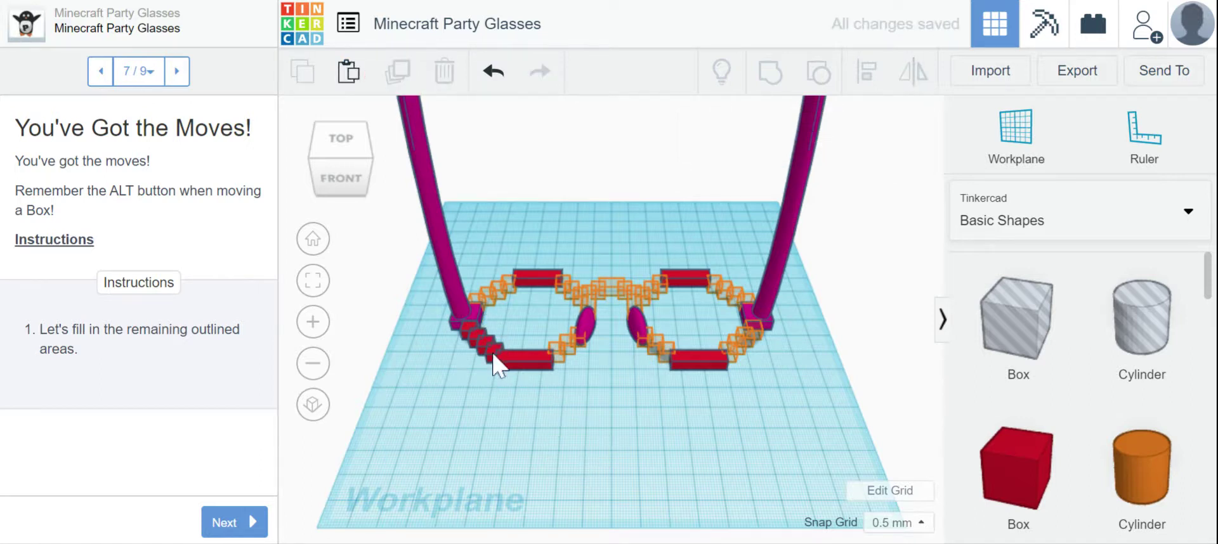
{"action": "left_click_drag", "start_coordinate": [478, 328], "coordinate": [476, 303]}
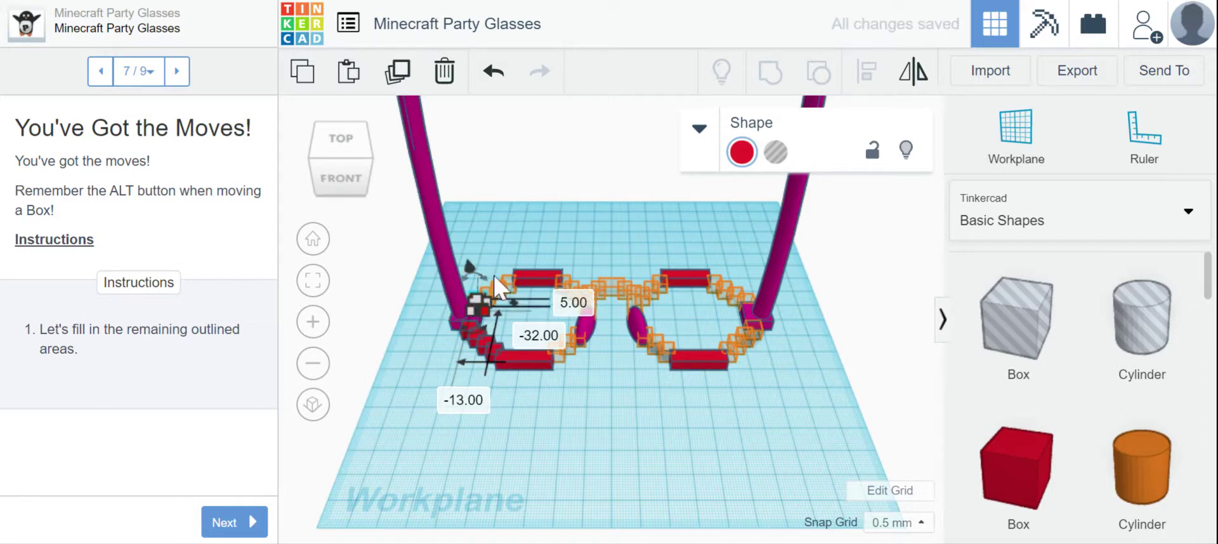
- Duplicate the box behind the left hinge and move the copy onto the second outline of the rear-left diagonal
{"action": "left_click", "coordinate": [397, 71]}
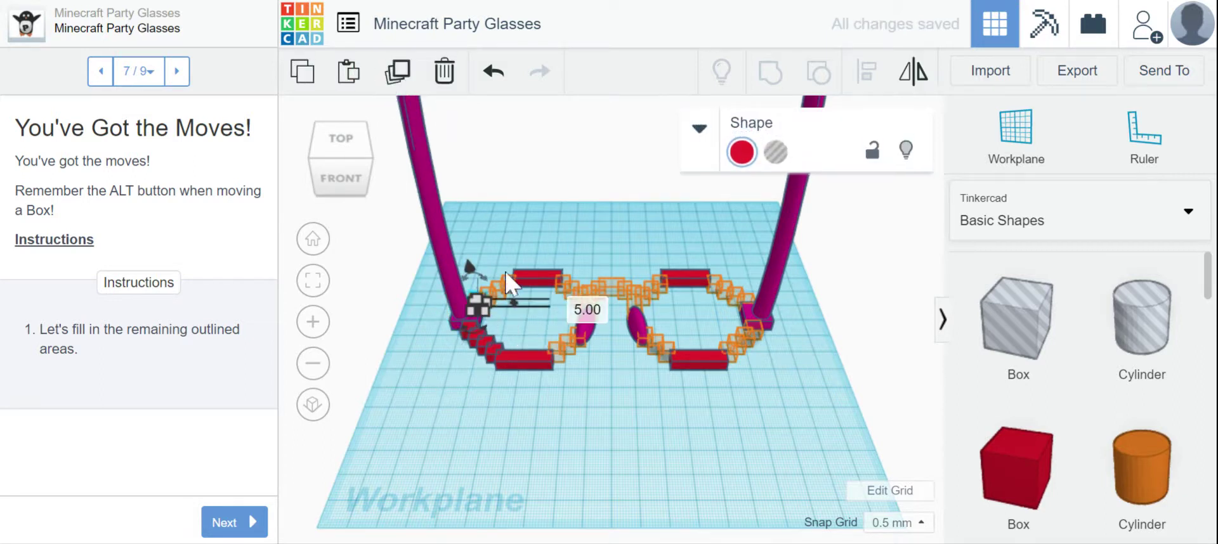
{"action": "left_click", "coordinate": [571, 230]}
{"action": "left_click", "coordinate": [312, 322]}
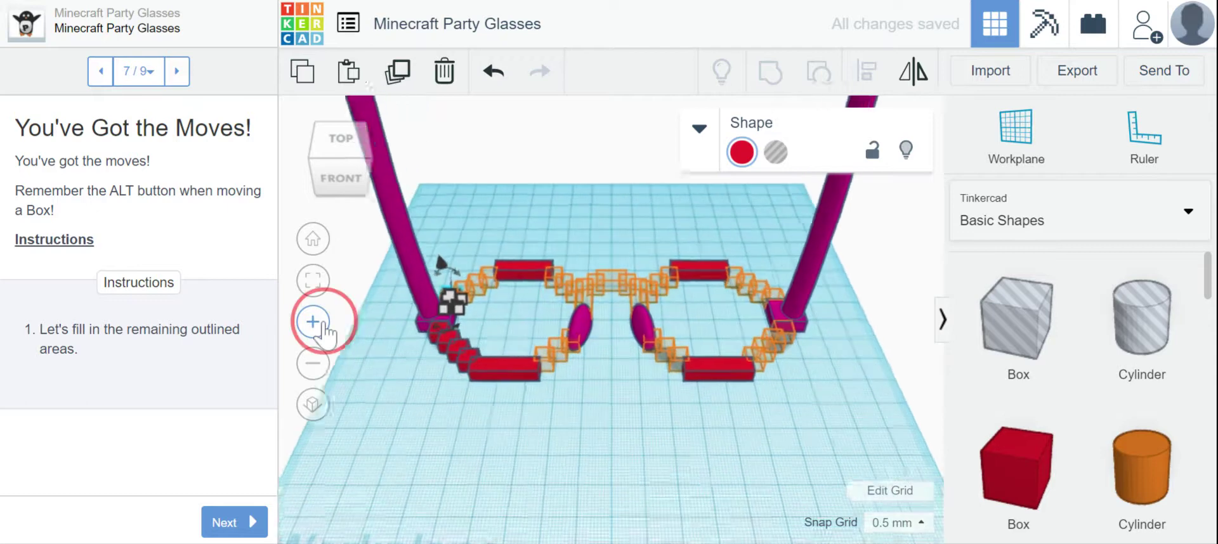
{"action": "left_click", "coordinate": [435, 294]}
{"action": "left_click_drag", "start_coordinate": [406, 285], "coordinate": [425, 280]}
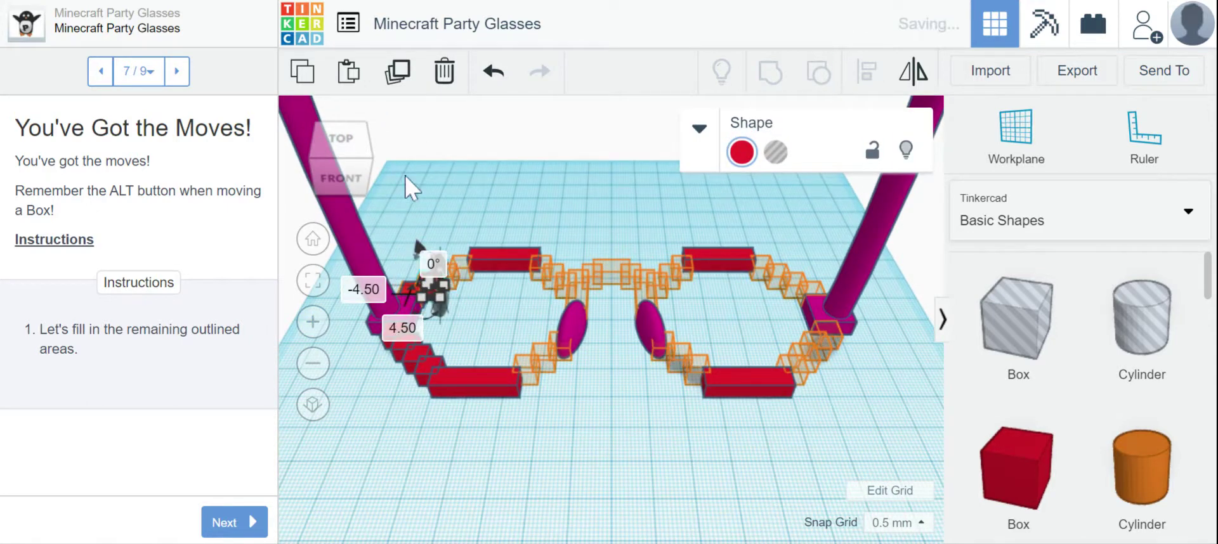
- Place two more box copies on the remaining rear-left diagonal outlines, reaching the rear-left long box
{"action": "left_click", "coordinate": [397, 71]}
{"action": "left_click", "coordinate": [501, 346]}
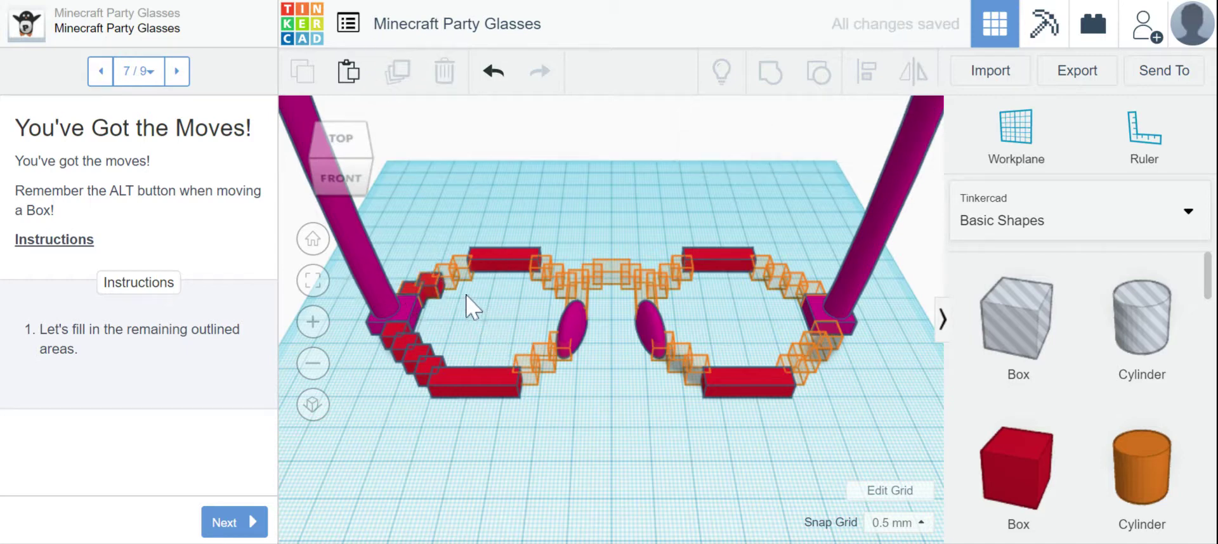
{"action": "left_click_drag", "start_coordinate": [437, 277], "coordinate": [444, 267]}
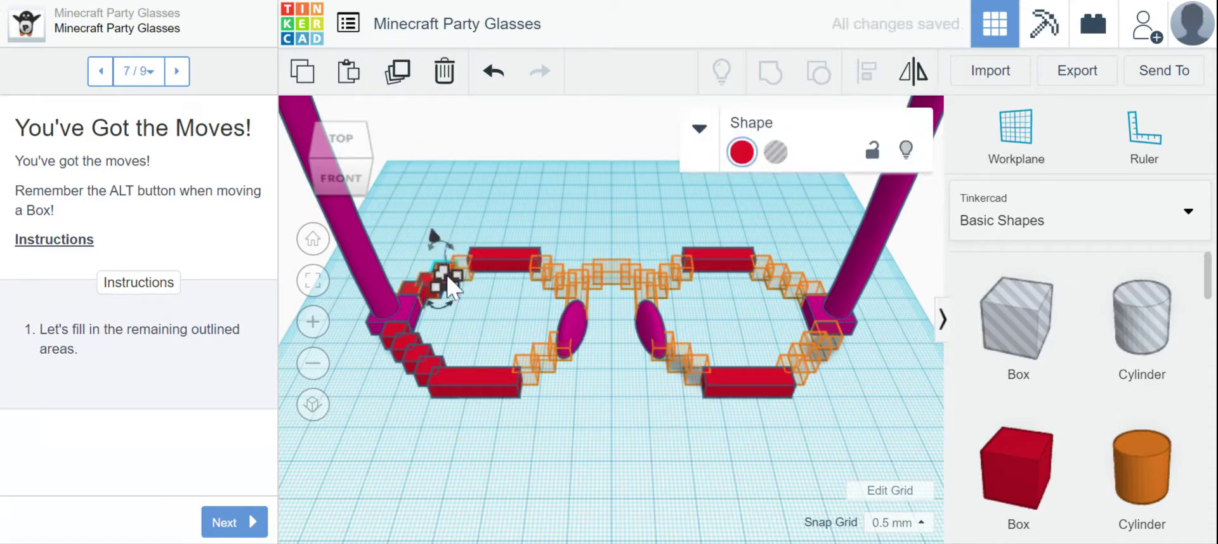
{"action": "left_click", "coordinate": [462, 298]}
{"action": "left_click_drag", "start_coordinate": [456, 272], "coordinate": [462, 261]}
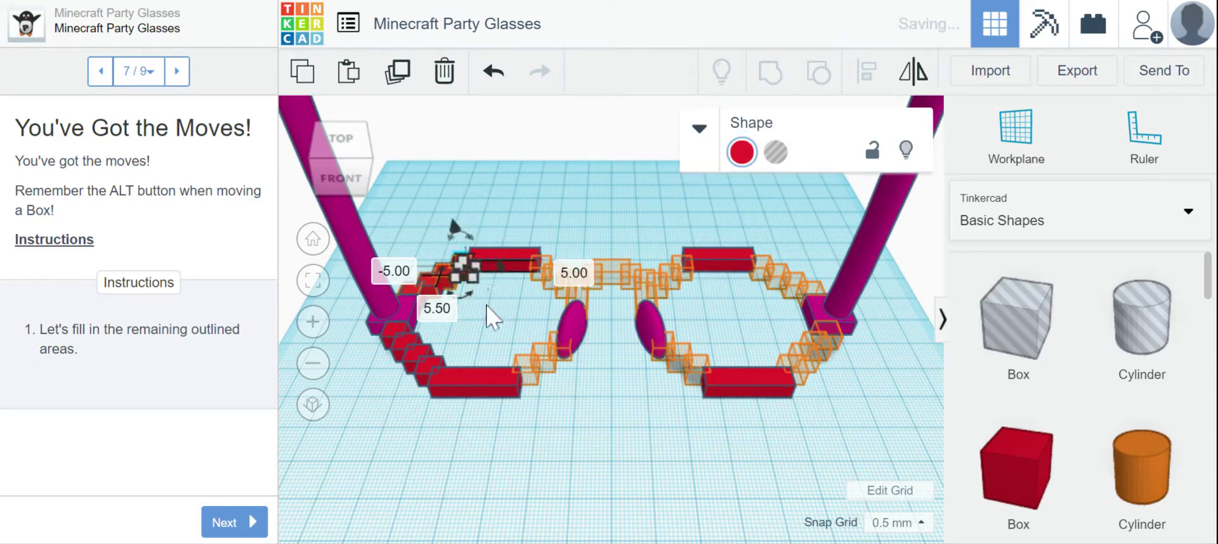
{"action": "left_click", "coordinate": [488, 312]}
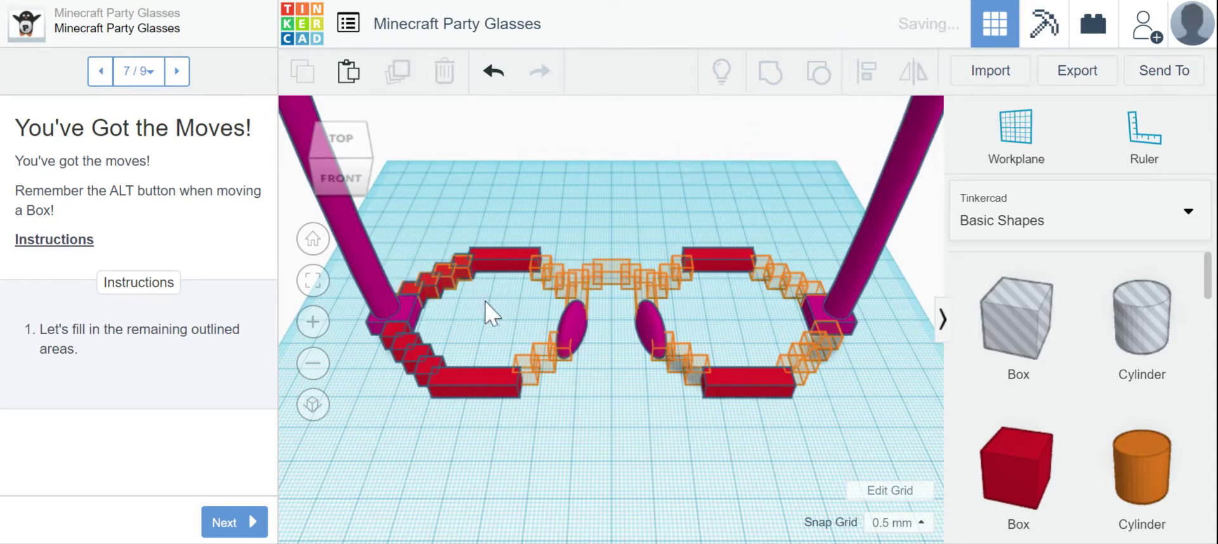
- Duplicate the last rear-left diagonal box and move the copy about 27 mm across to the outline past the rear-left long box
{"action": "left_click", "coordinate": [463, 270]}
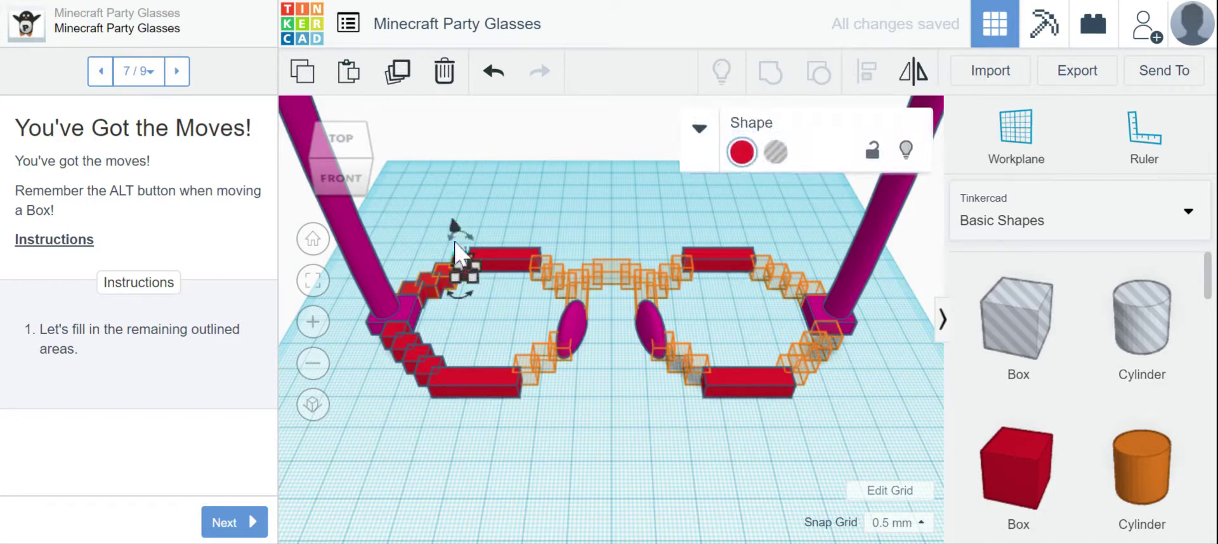
{"action": "left_click", "coordinate": [398, 75]}
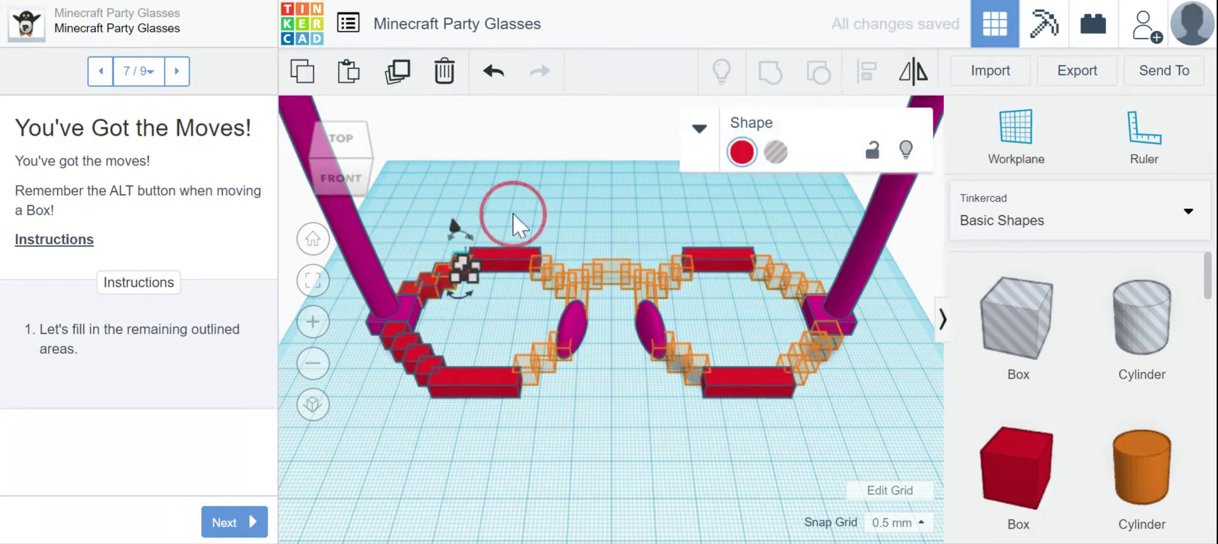
{"action": "left_click", "coordinate": [485, 320]}
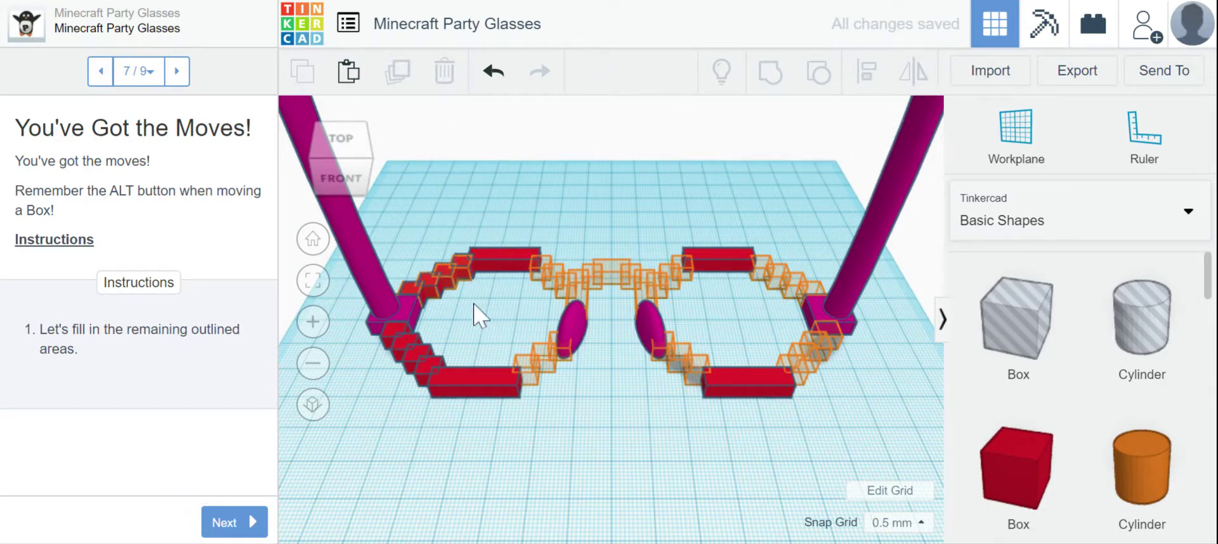
{"action": "left_click_drag", "start_coordinate": [464, 261], "coordinate": [541, 264]}
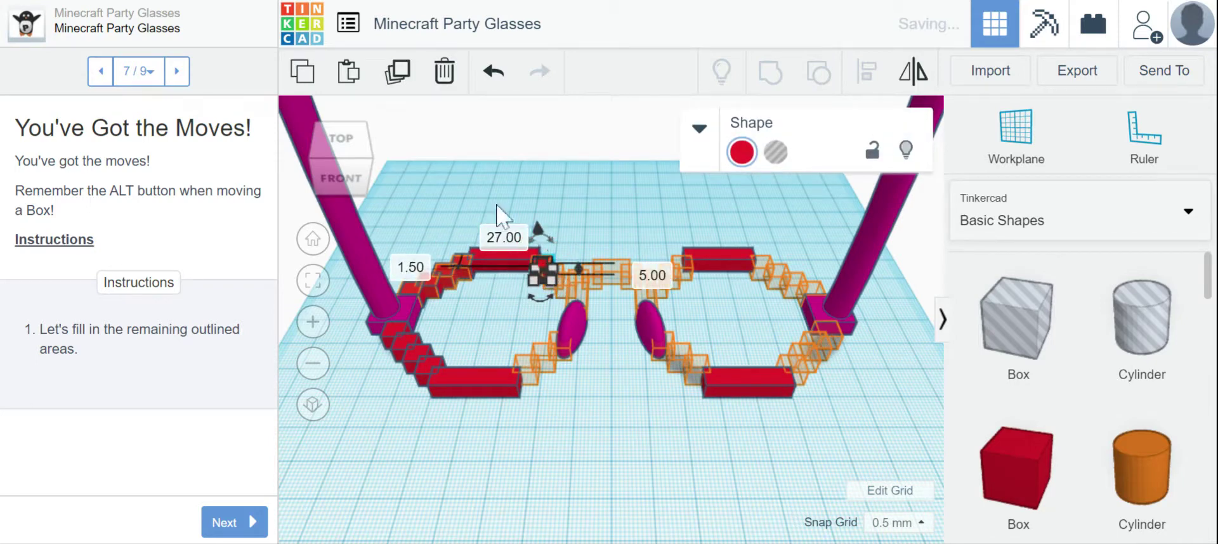
{"action": "left_click", "coordinate": [606, 241]}
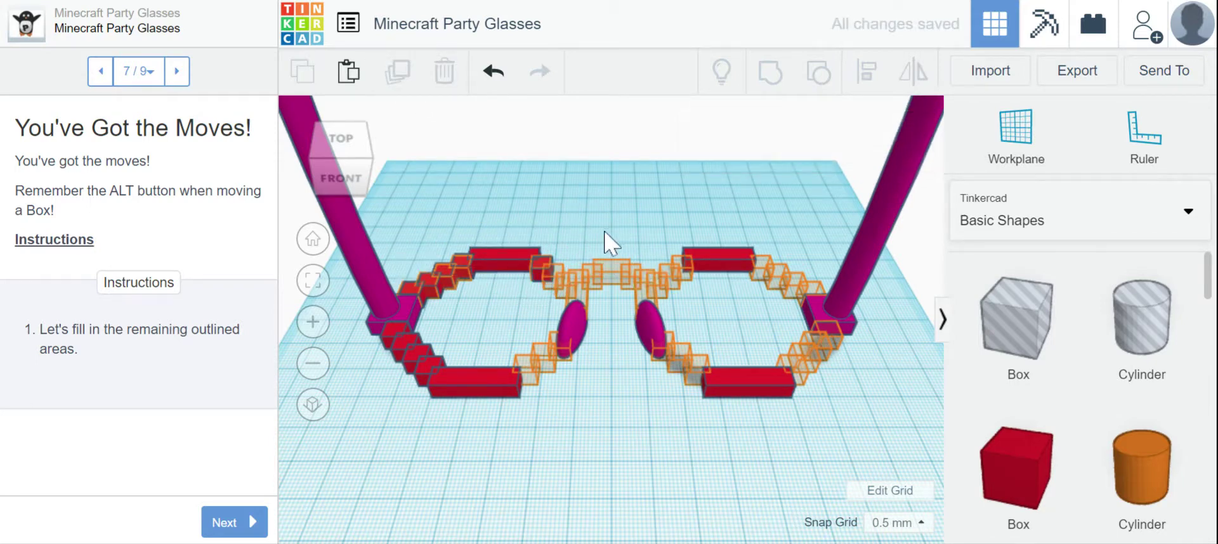
- Place two more box copies on the remaining outlines of the left lens's inner rear diagonal
{"action": "left_click", "coordinate": [544, 272]}
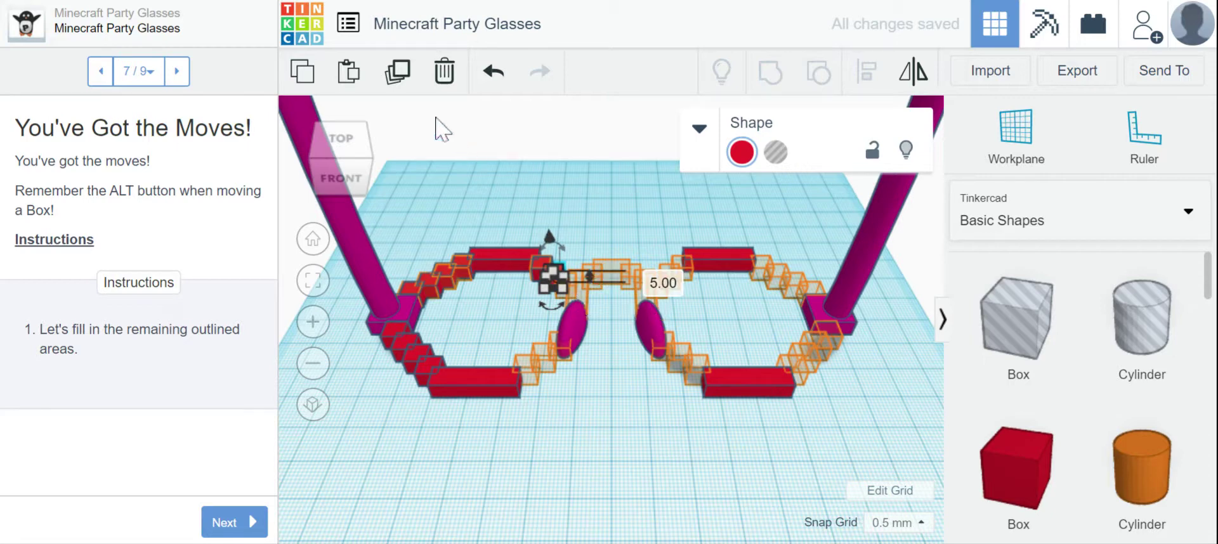
{"action": "left_click", "coordinate": [609, 230]}
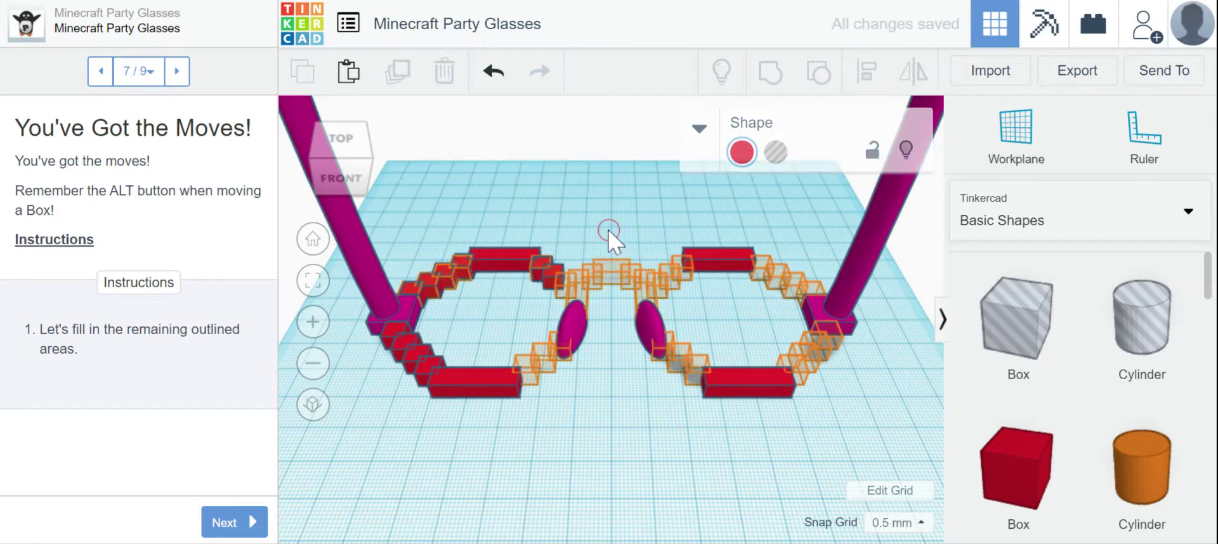
{"action": "left_click", "coordinate": [557, 279]}
{"action": "left_click_drag", "start_coordinate": [558, 284], "coordinate": [560, 279]}
{"action": "left_click", "coordinate": [489, 407]}
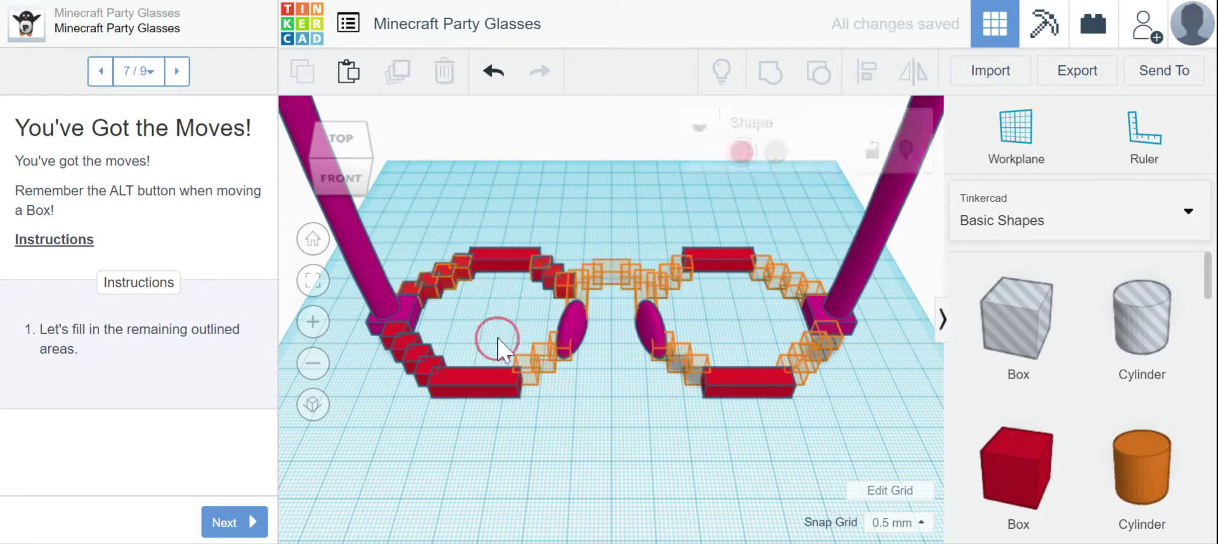
- Place copies of the last front-left diagonal box on the first two outlines past the front-left long box
{"action": "left_click", "coordinate": [434, 359]}
{"action": "key", "text": "ctrl+d"}
{"action": "left_click_drag", "start_coordinate": [435, 372], "coordinate": [519, 363]}
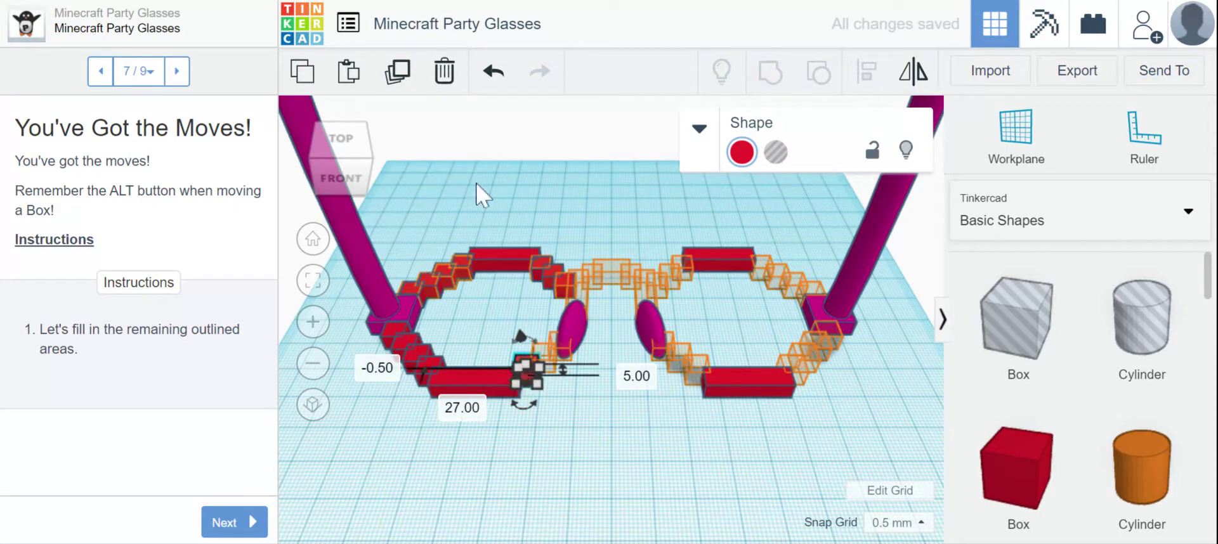
{"action": "left_click", "coordinate": [398, 71]}
{"action": "left_click", "coordinate": [557, 231]}
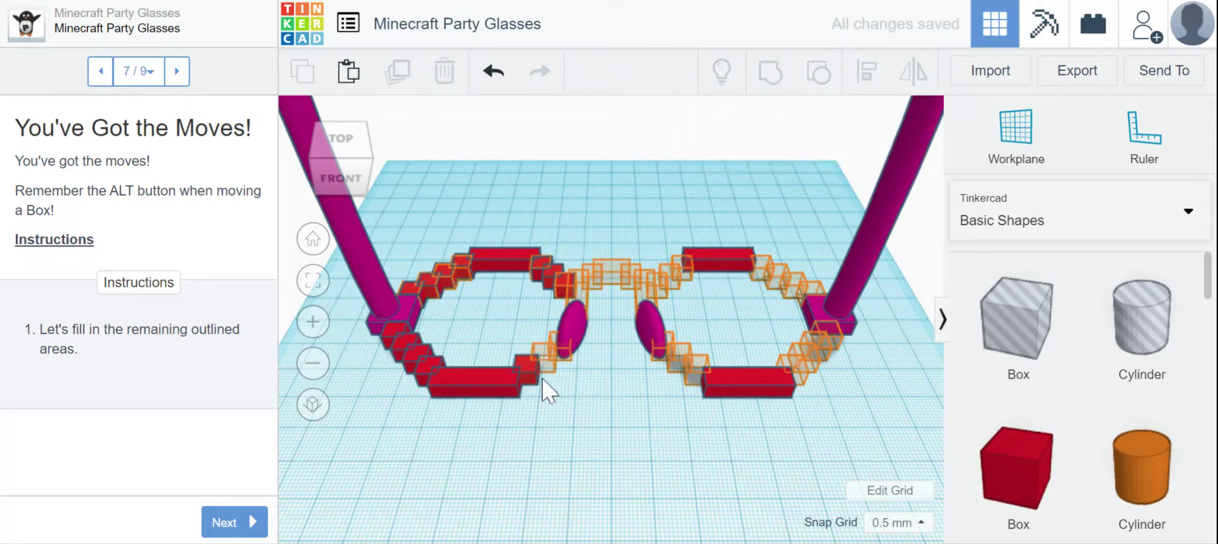
{"action": "left_click_drag", "start_coordinate": [524, 367], "coordinate": [541, 353]}
{"action": "left_click", "coordinate": [512, 342]}
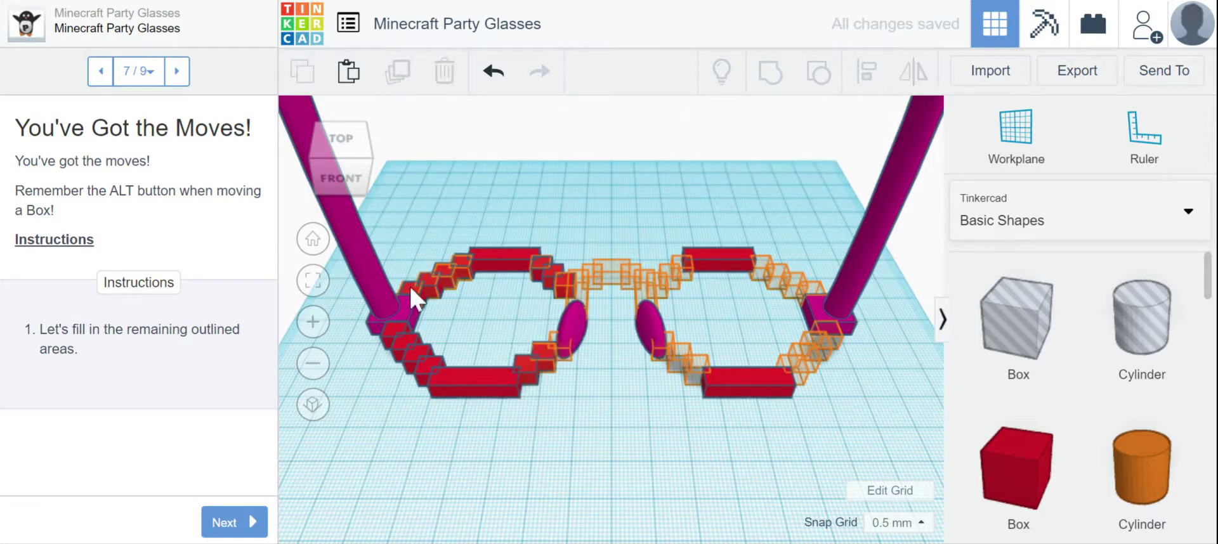
- Duplicate the second inner front box of the left lens and align the copy with the outline beside the left nose pad
{"action": "left_click", "coordinate": [535, 349]}
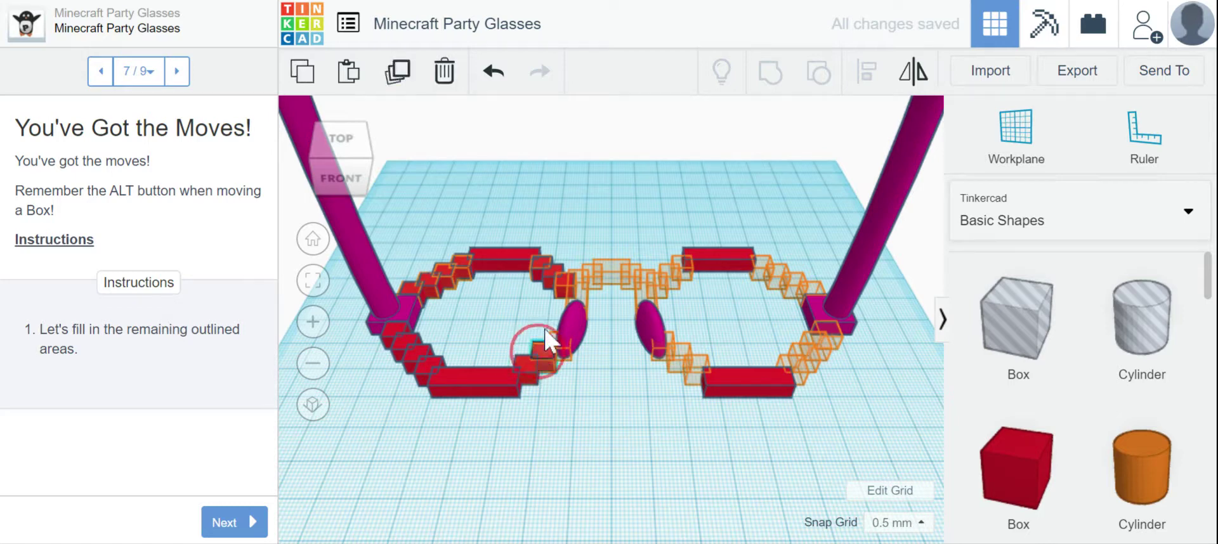
{"action": "left_click", "coordinate": [398, 73]}
{"action": "mouse_move", "coordinate": [544, 340]}
{"action": "left_mouse_down"}
{"action": "mouse_move", "coordinate": [560, 370]}
{"action": "mouse_move", "coordinate": [543, 356]}
{"action": "mouse_move", "coordinate": [557, 341]}
{"action": "left_mouse_up"}
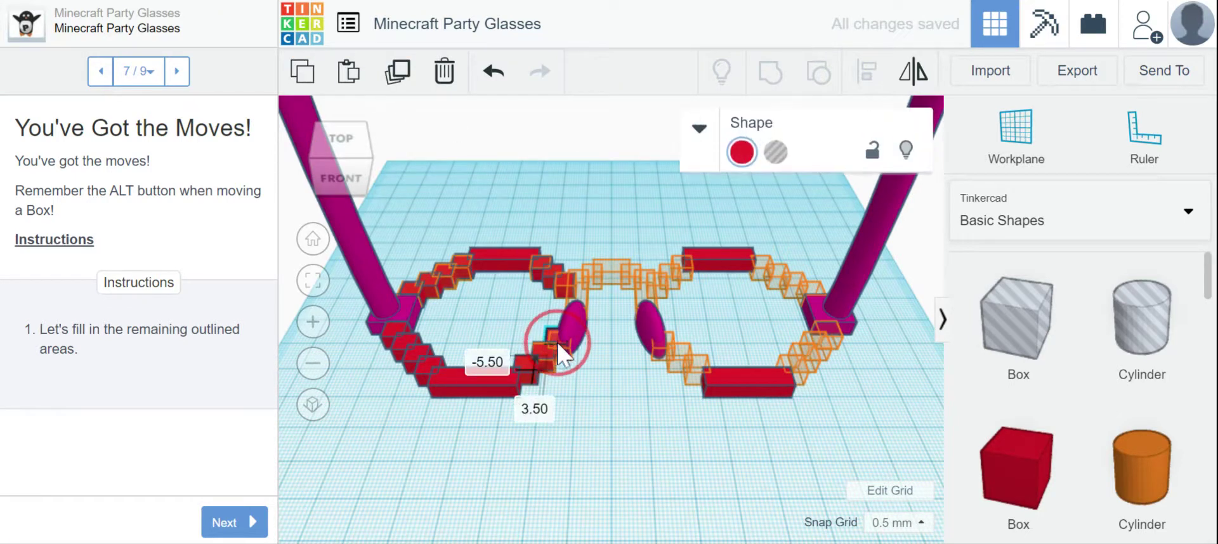
{"action": "key", "text": "Right"}
{"action": "key", "text": "Up"}
{"action": "key", "text": "Right"}
{"action": "key", "text": "Right"}
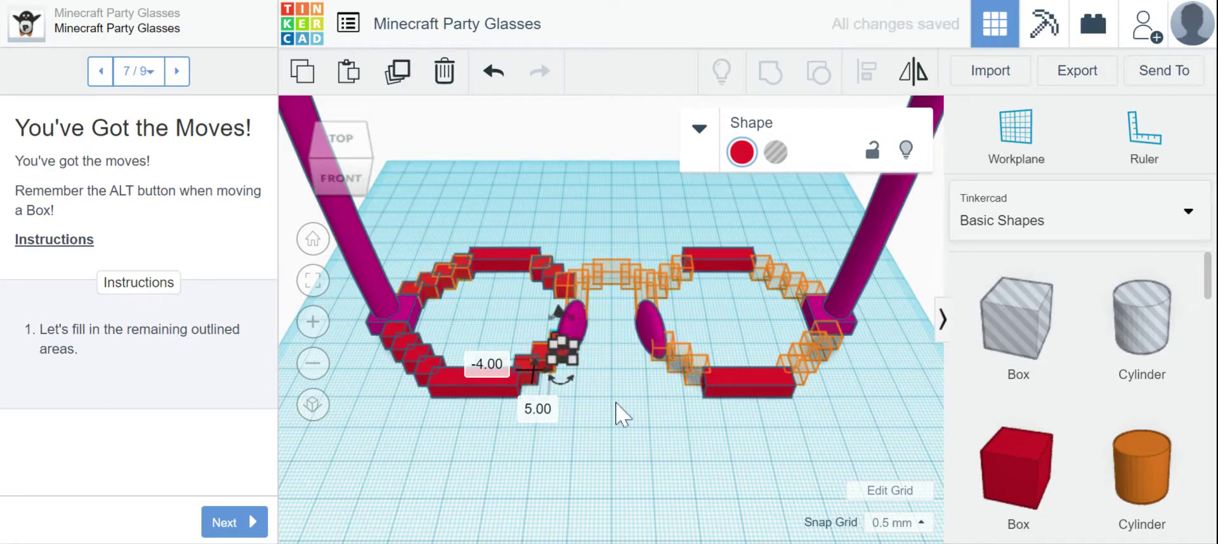
{"action": "left_click", "coordinate": [634, 437]}
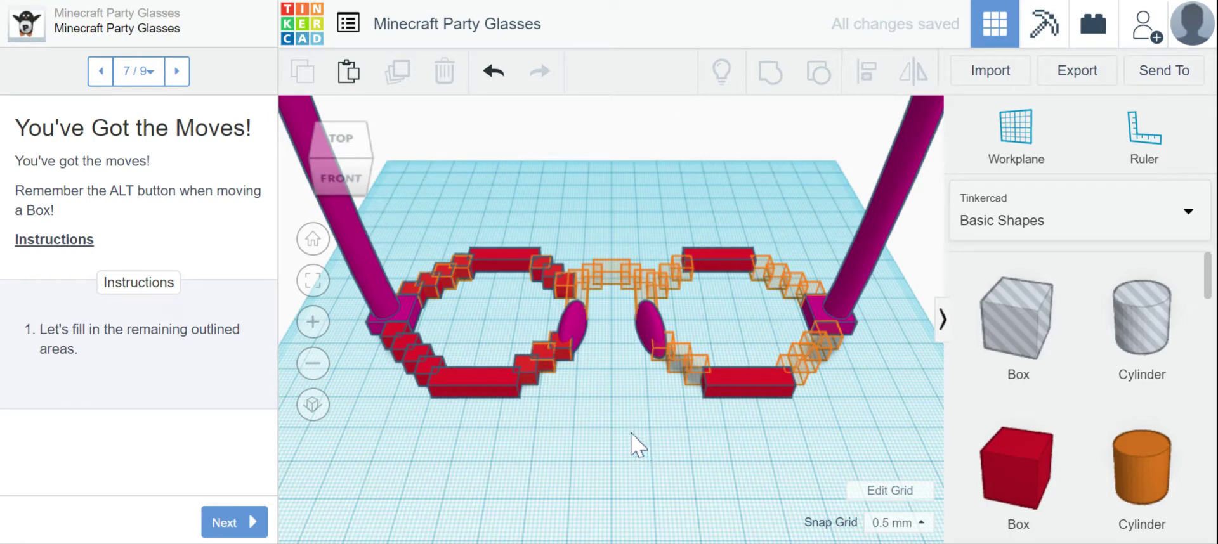
- Copy the end box of the left lens's inner rear diagonal onto the small outline at the nose bridge's left end
{"action": "left_click", "coordinate": [559, 292]}
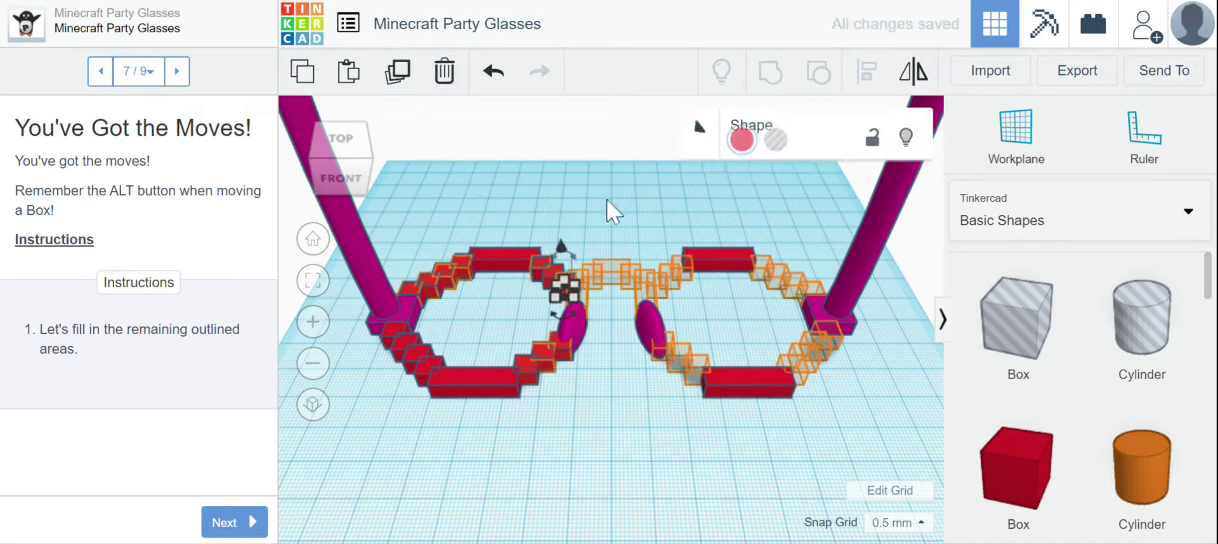
{"action": "left_click", "coordinate": [612, 249]}
{"action": "left_click", "coordinate": [573, 280]}
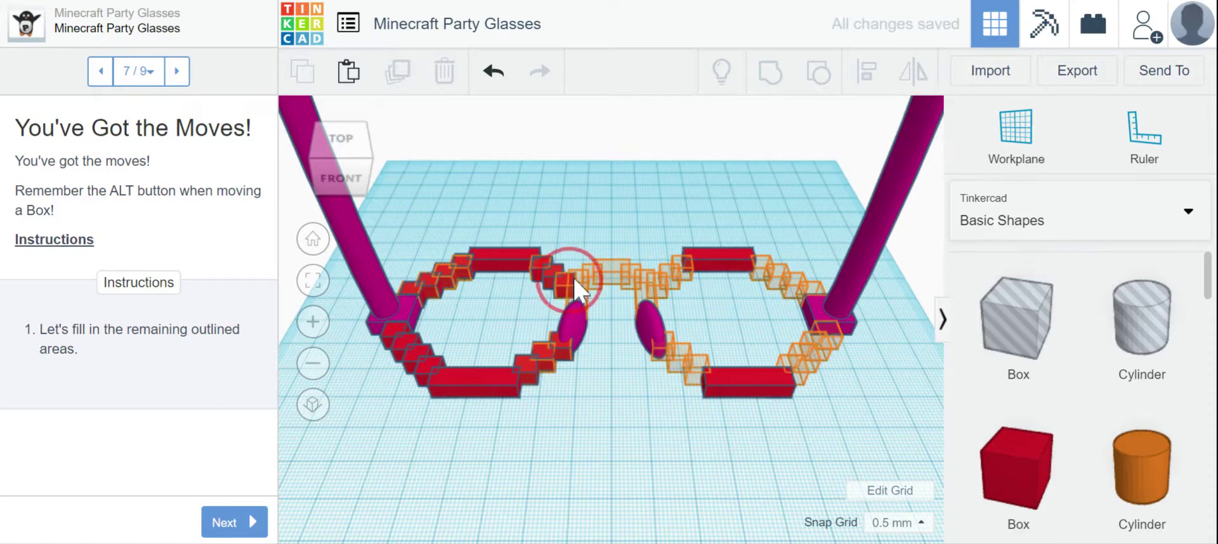
{"action": "left_click_drag", "start_coordinate": [572, 279], "coordinate": [588, 273], "text": "alt"}
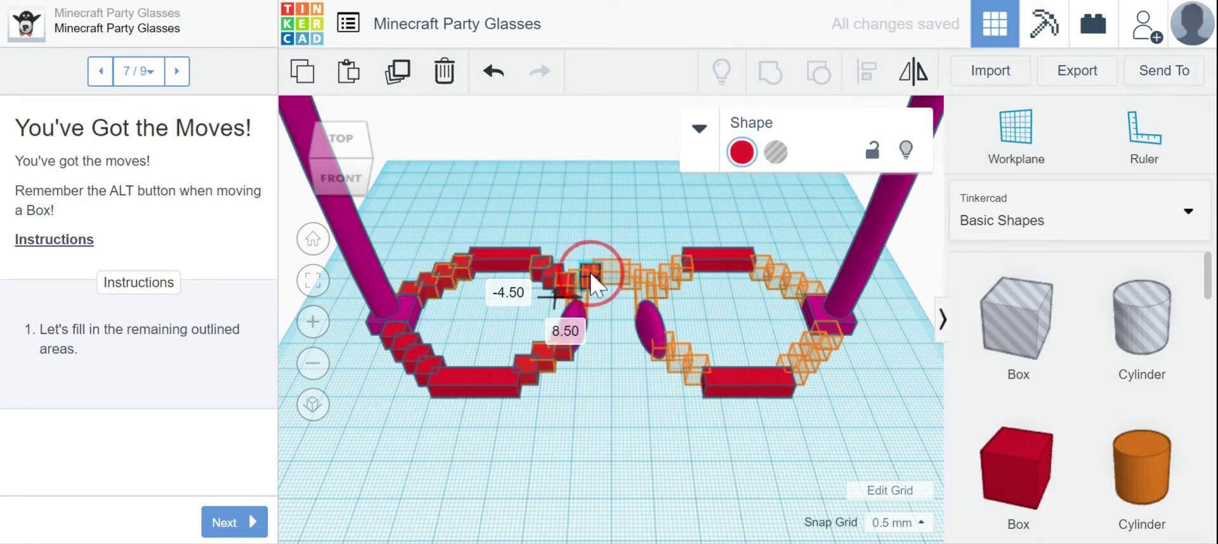
{"action": "left_click", "coordinate": [497, 184]}
- Examine from above how the left lens boxes line up with their orange outlines
{"action": "left_click", "coordinate": [339, 139]}
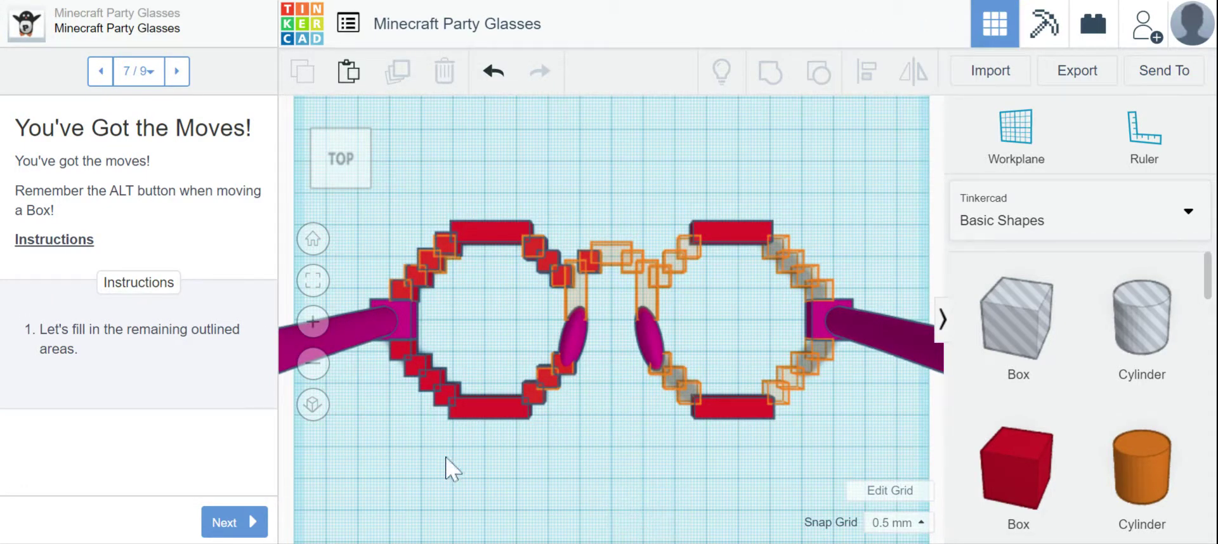
{"action": "left_click", "coordinate": [537, 244]}
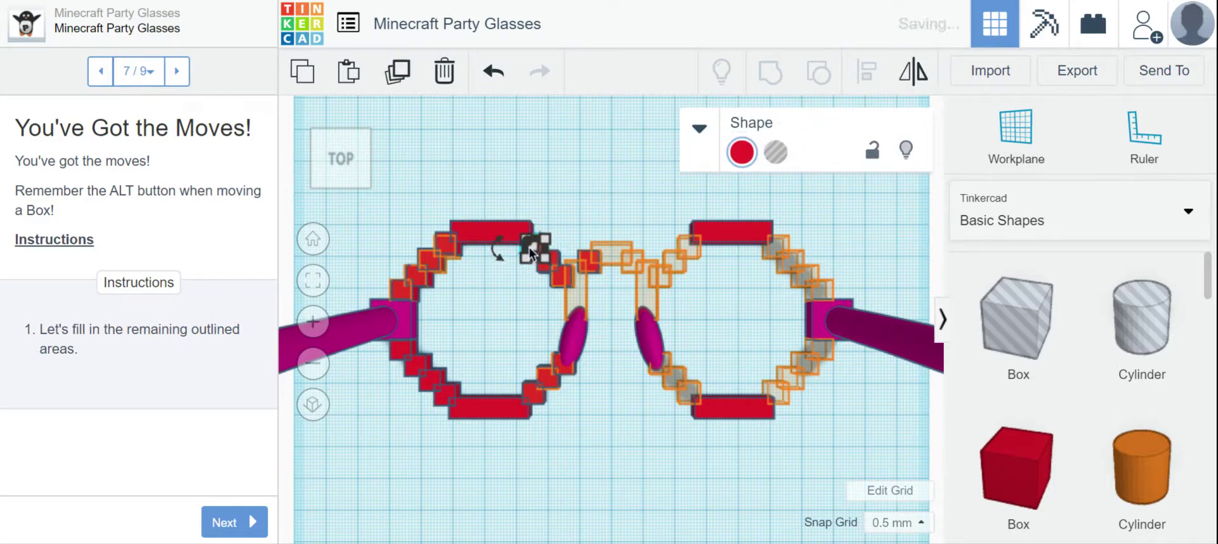
{"action": "left_click", "coordinate": [560, 198]}
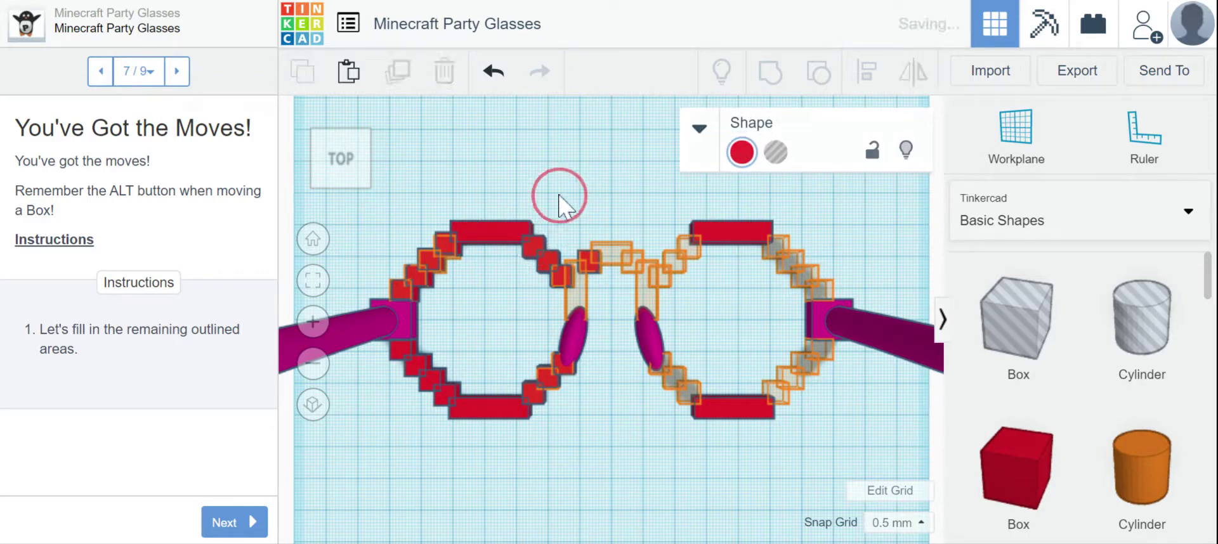
{"action": "left_click", "coordinate": [554, 281]}
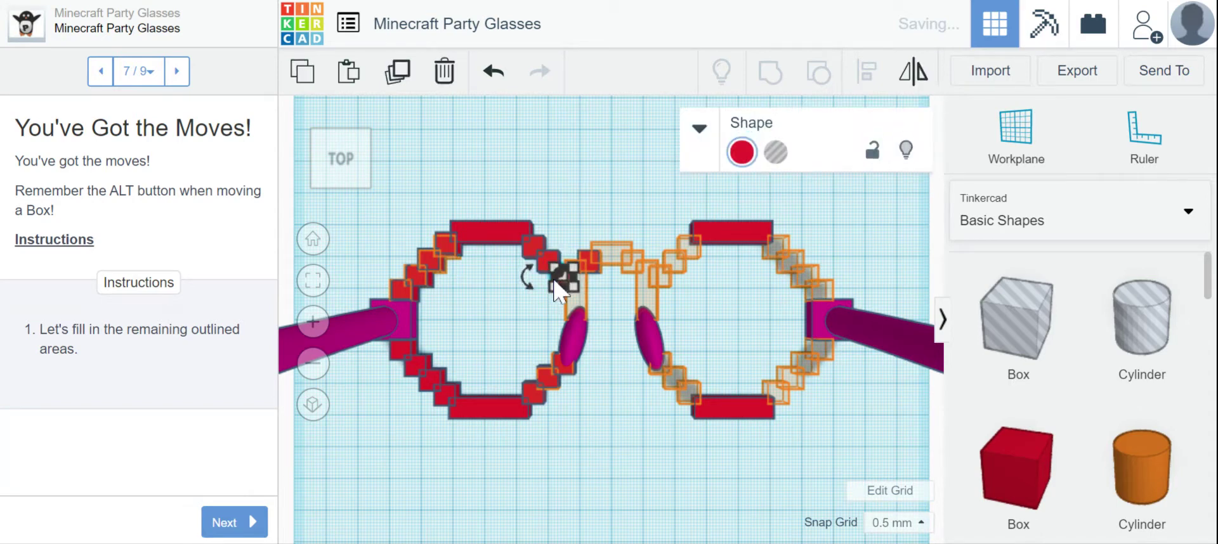
{"action": "left_click", "coordinate": [573, 210]}
{"action": "left_click", "coordinate": [560, 279]}
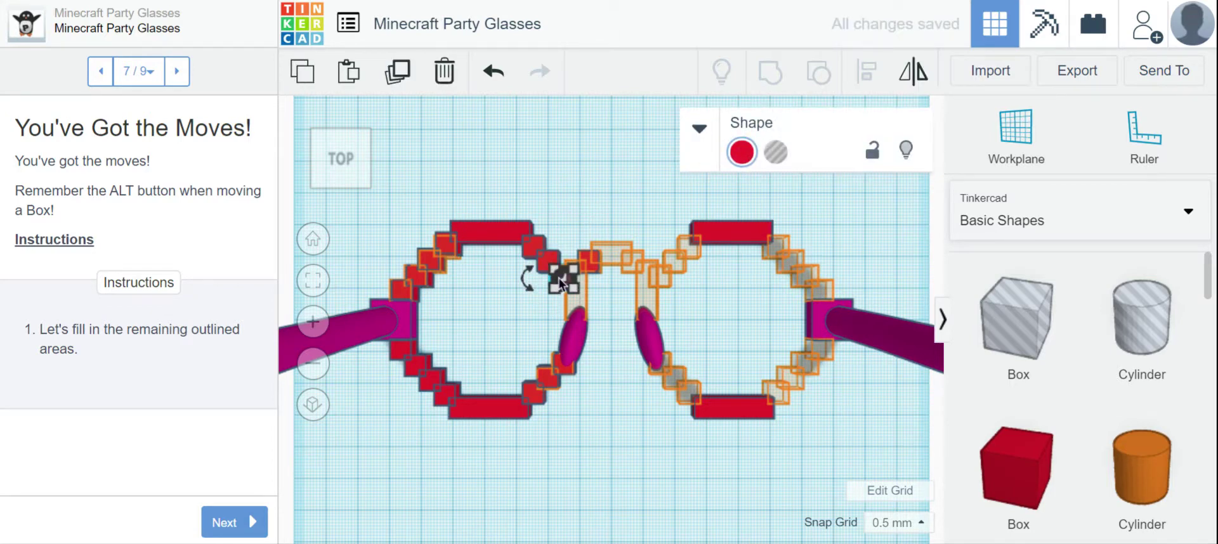
{"action": "left_click", "coordinate": [573, 224]}
{"action": "left_click", "coordinate": [565, 280]}
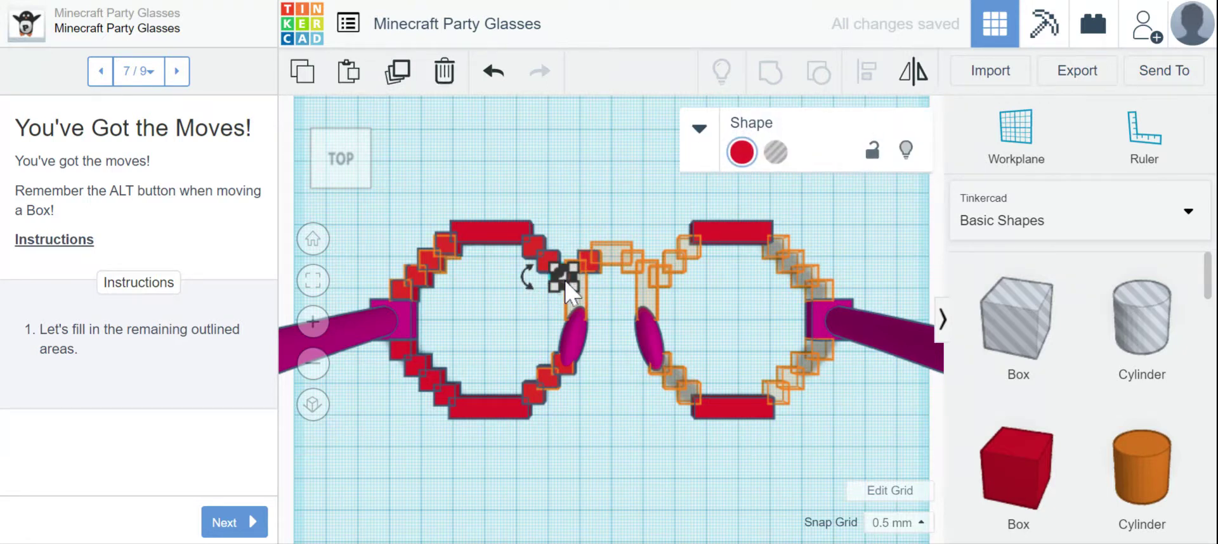
{"action": "left_click", "coordinate": [448, 251]}
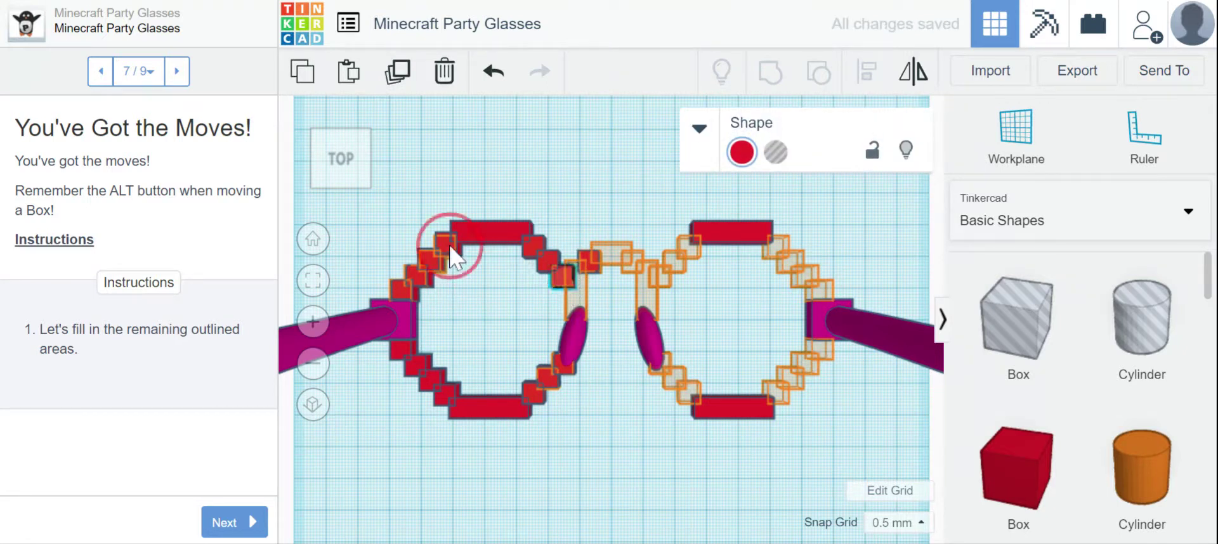
{"action": "left_click_drag", "start_coordinate": [456, 257], "coordinate": [456, 259]}
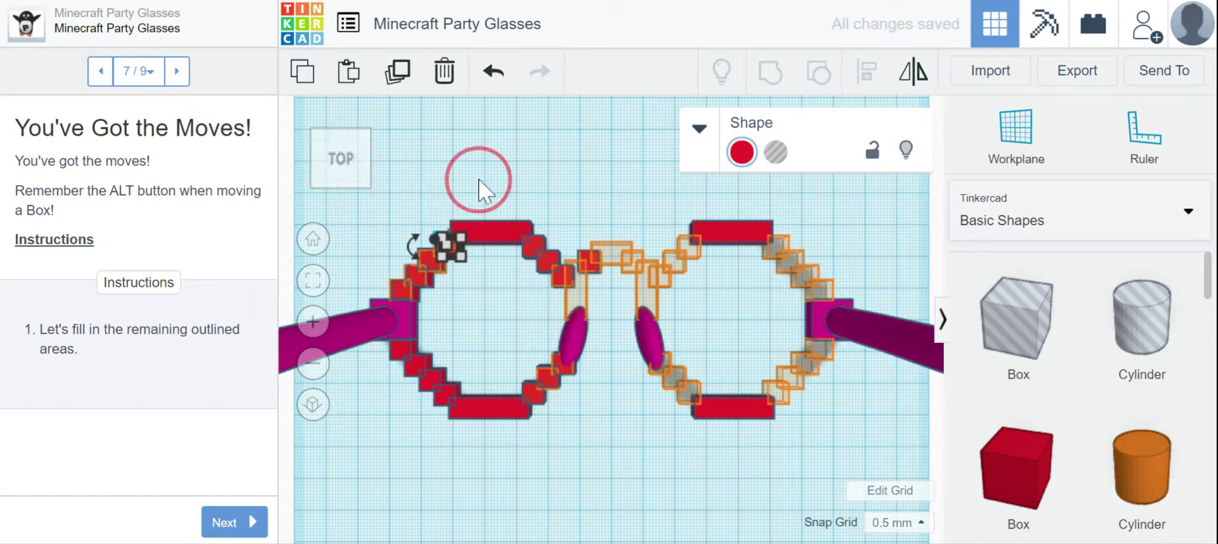
{"action": "left_click", "coordinate": [483, 346]}
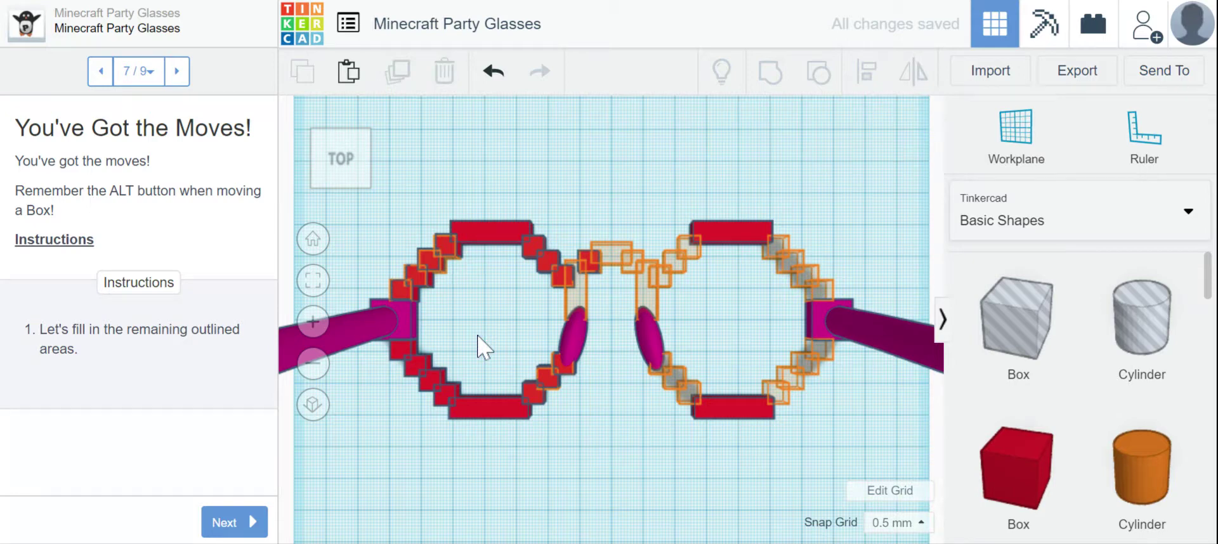
- Duplicate the small box at the bridge's left end and move the copy about 13.5 mm across to the bridge's right-end outline
{"action": "left_click", "coordinate": [586, 254]}
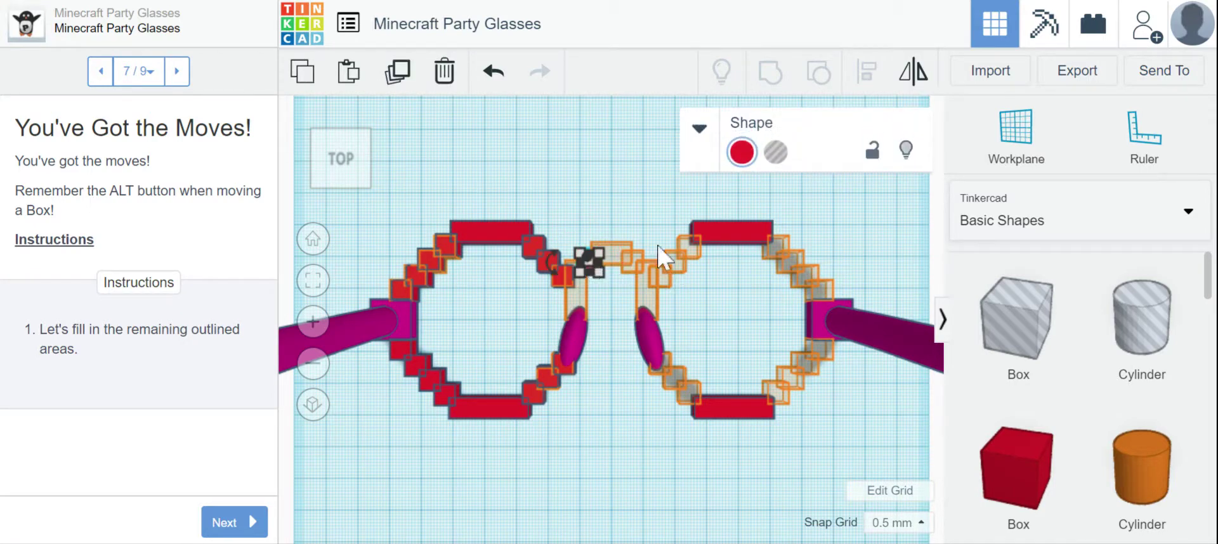
{"action": "left_click", "coordinate": [399, 71]}
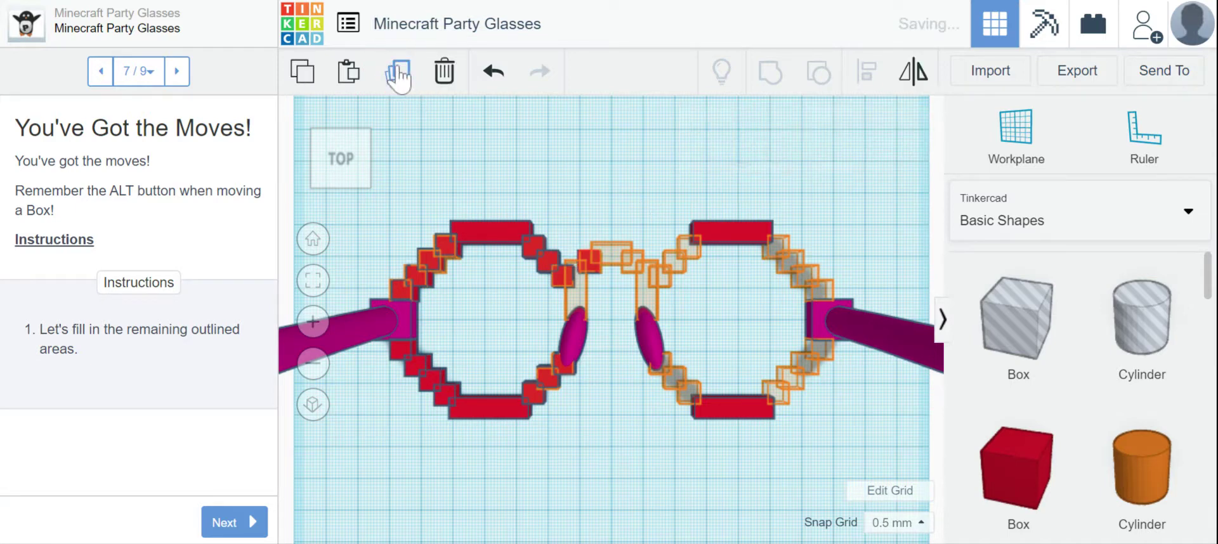
{"action": "left_click", "coordinate": [527, 147]}
{"action": "left_click_drag", "start_coordinate": [598, 266], "coordinate": [635, 265]}
{"action": "left_click", "coordinate": [312, 238]}
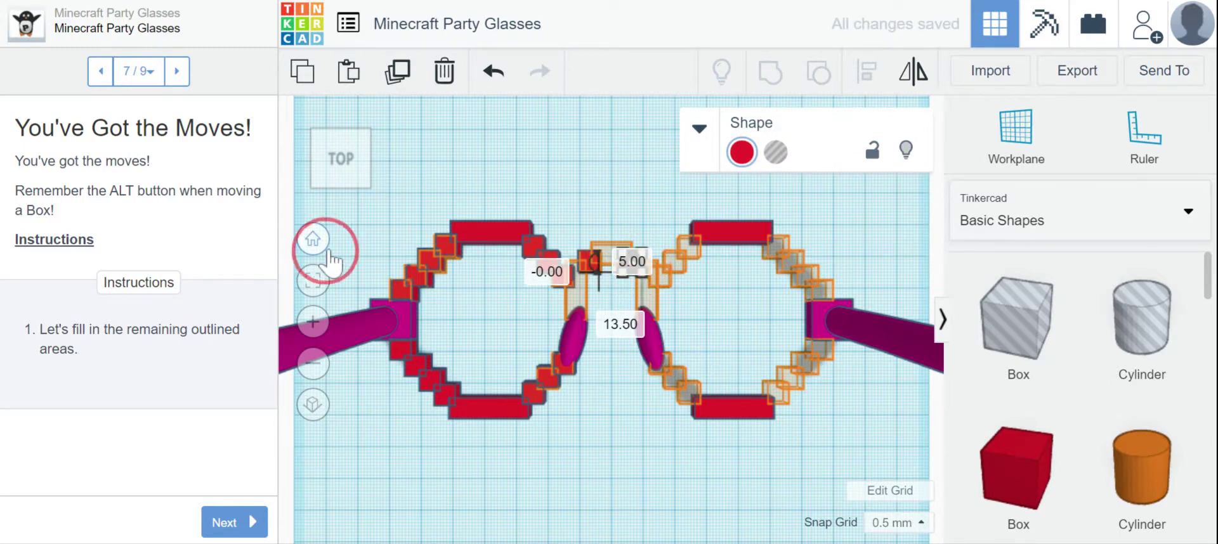
{"action": "left_click", "coordinate": [331, 139]}
{"action": "left_click", "coordinate": [711, 449]}
- Duplicate the bridge's right-end box and move the copy about 9 mm across and 5 mm forward onto the right lens's first inner rear outline
{"action": "left_click", "coordinate": [313, 323]}
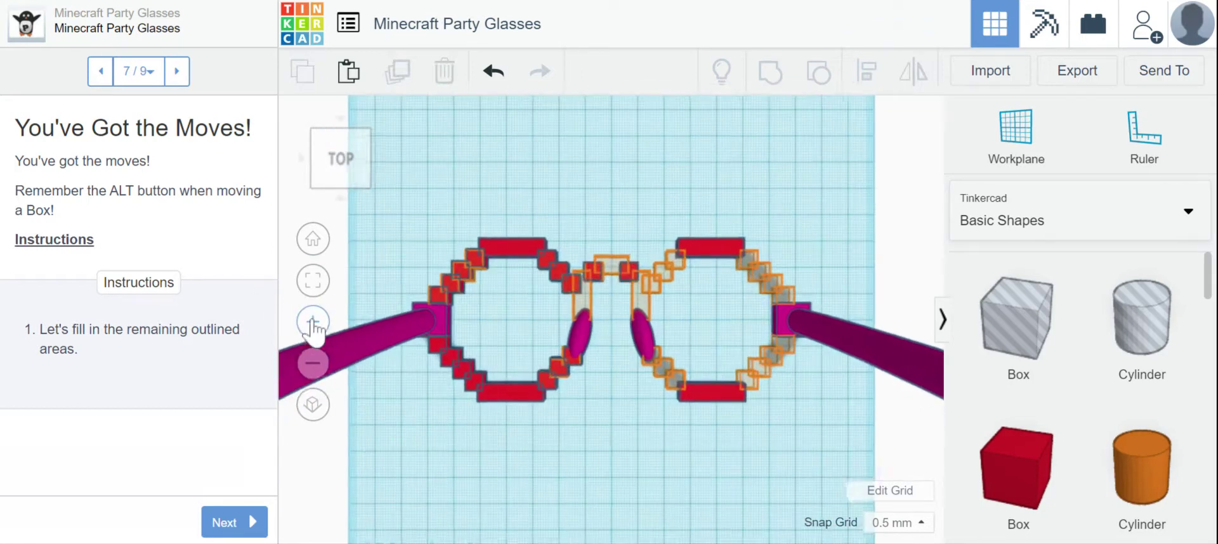
{"action": "left_click", "coordinate": [313, 322]}
{"action": "left_click", "coordinate": [313, 323]}
{"action": "left_click", "coordinate": [634, 255]}
{"action": "left_click", "coordinate": [399, 72]}
{"action": "left_click", "coordinate": [642, 277]}
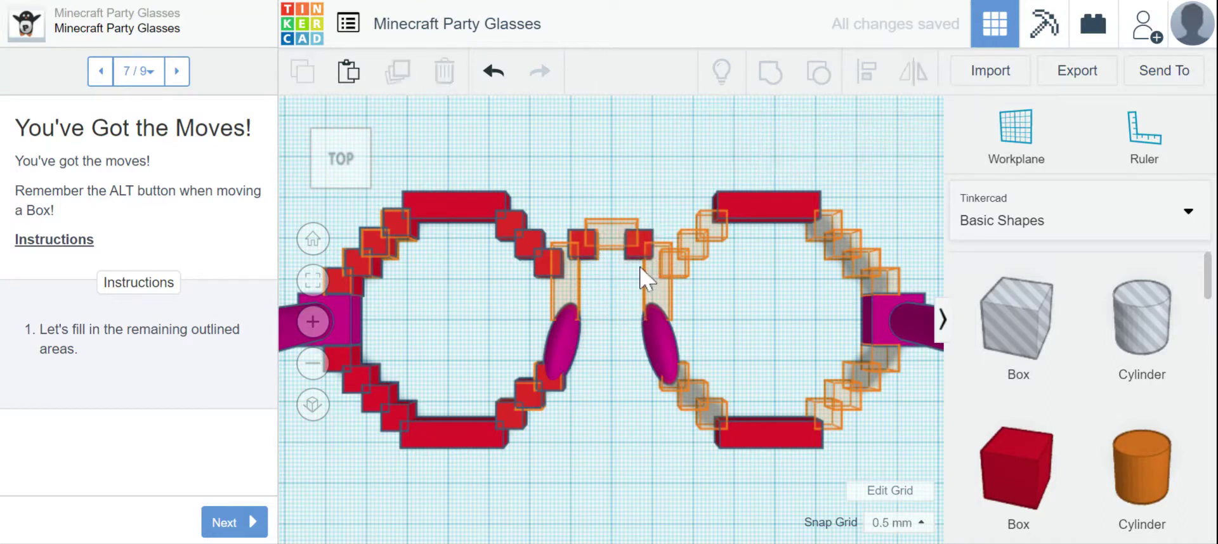
{"action": "left_click_drag", "start_coordinate": [638, 254], "coordinate": [678, 274]}
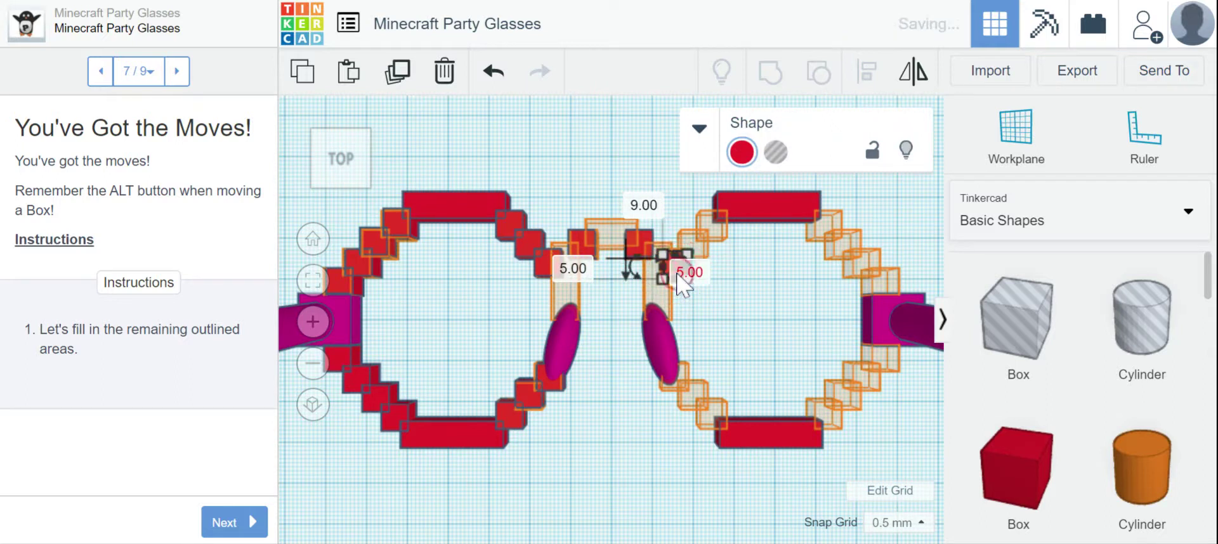
{"action": "left_click", "coordinate": [621, 362]}
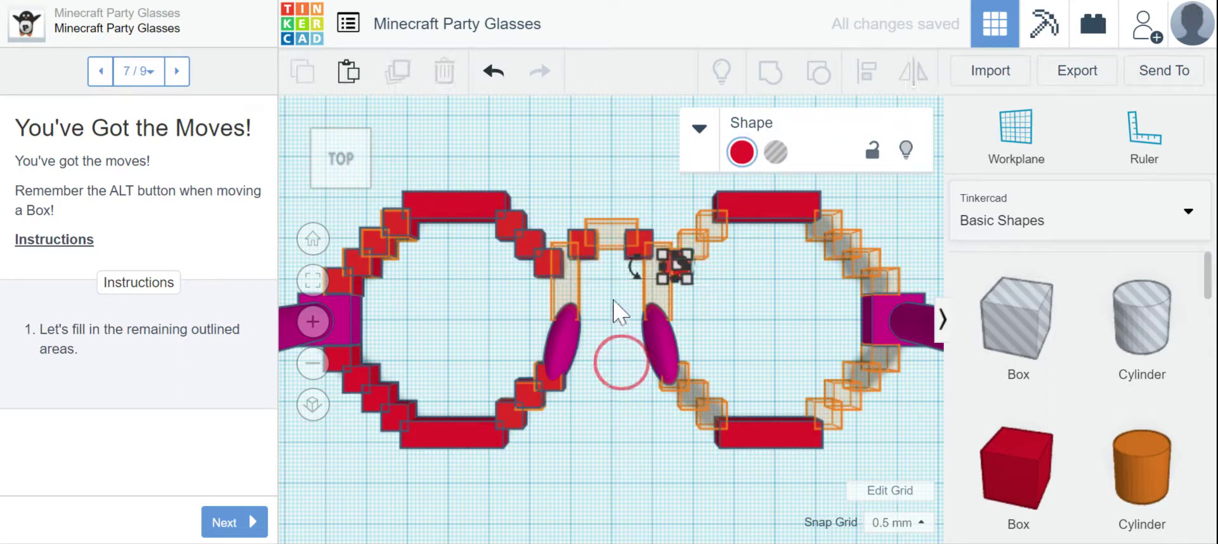
- Duplicate the right lens's first inner rear box and move the copy onto the next outline toward the rear-right long box
{"action": "left_click", "coordinate": [676, 265]}
{"action": "left_click", "coordinate": [397, 71]}
{"action": "left_click", "coordinate": [681, 274]}
{"action": "left_click_drag", "start_coordinate": [679, 283], "coordinate": [704, 260]}
{"action": "left_click", "coordinate": [702, 291]}
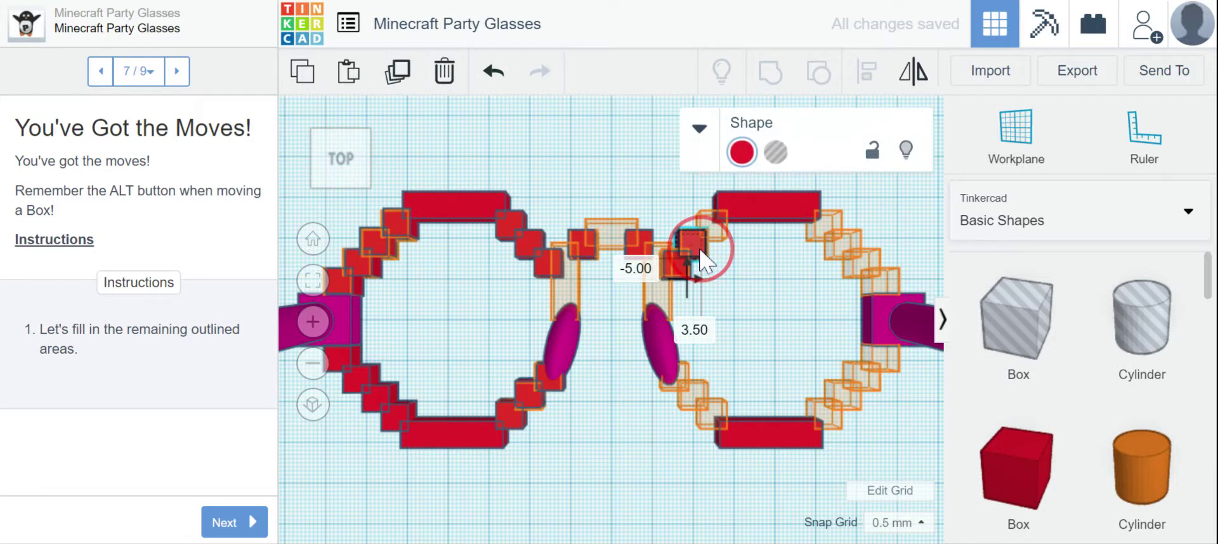
- Duplicate the right lens's second inner rear box and move the copy onto the outline beside the rear long box
{"action": "left_click", "coordinate": [748, 272]}
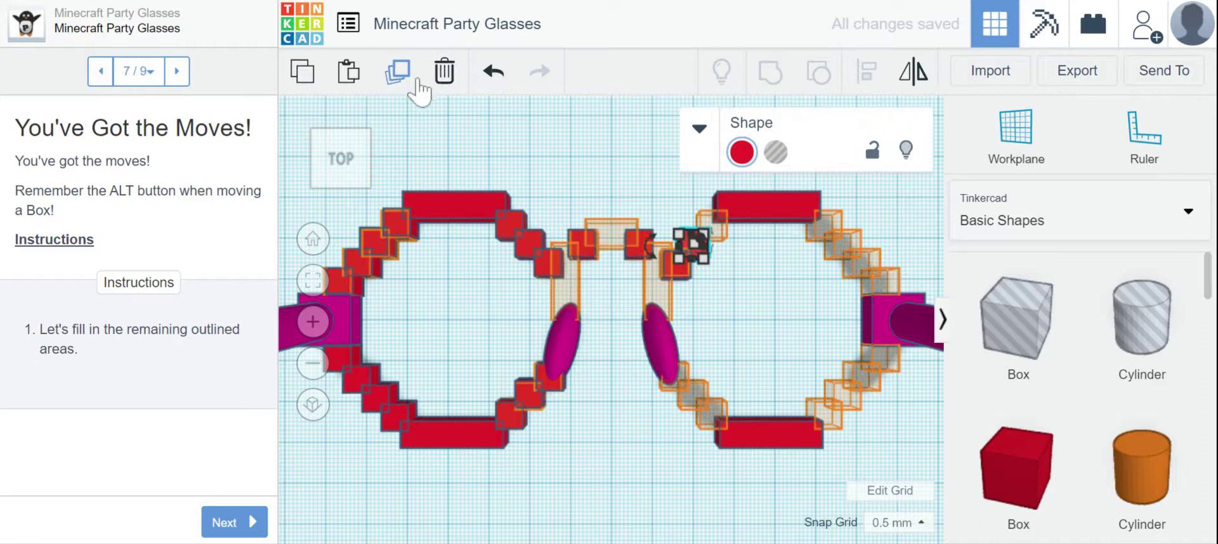
{"action": "left_click", "coordinate": [704, 283]}
{"action": "left_click_drag", "start_coordinate": [691, 245], "coordinate": [717, 236], "text": "alt"}
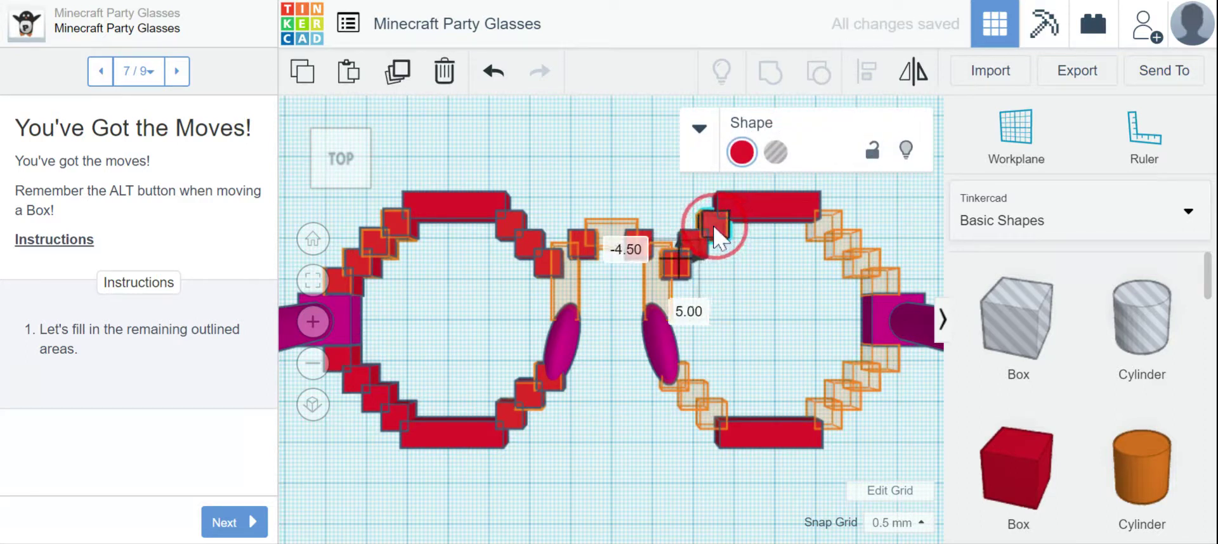
{"action": "left_click", "coordinate": [746, 283]}
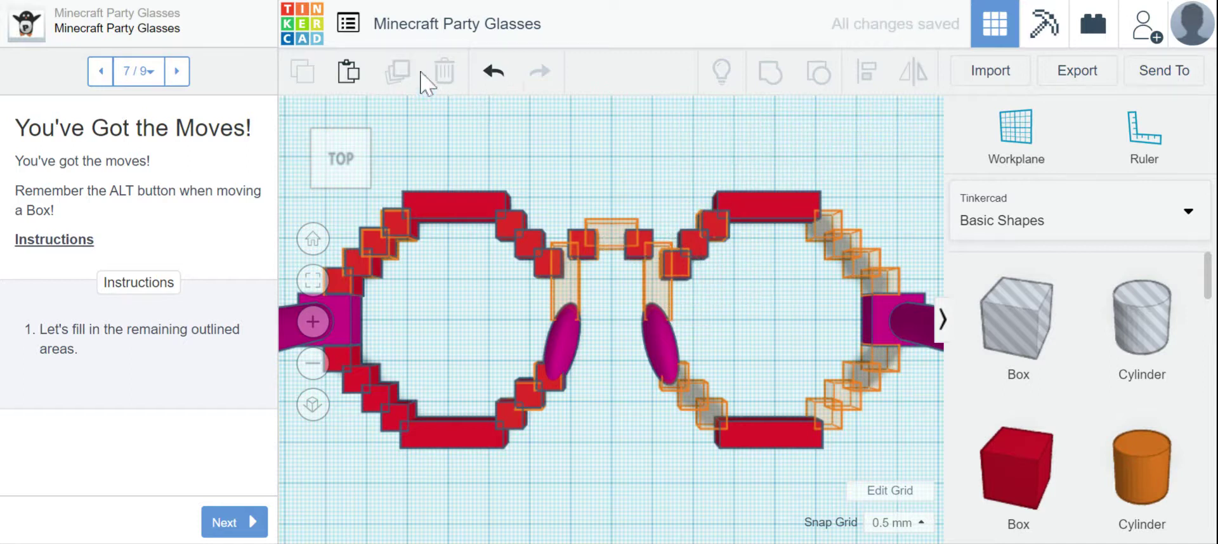
- Duplicate the inner box beside the right lens's rear long box and move the copy across to the outline at that box's outer end
{"action": "left_click", "coordinate": [706, 239]}
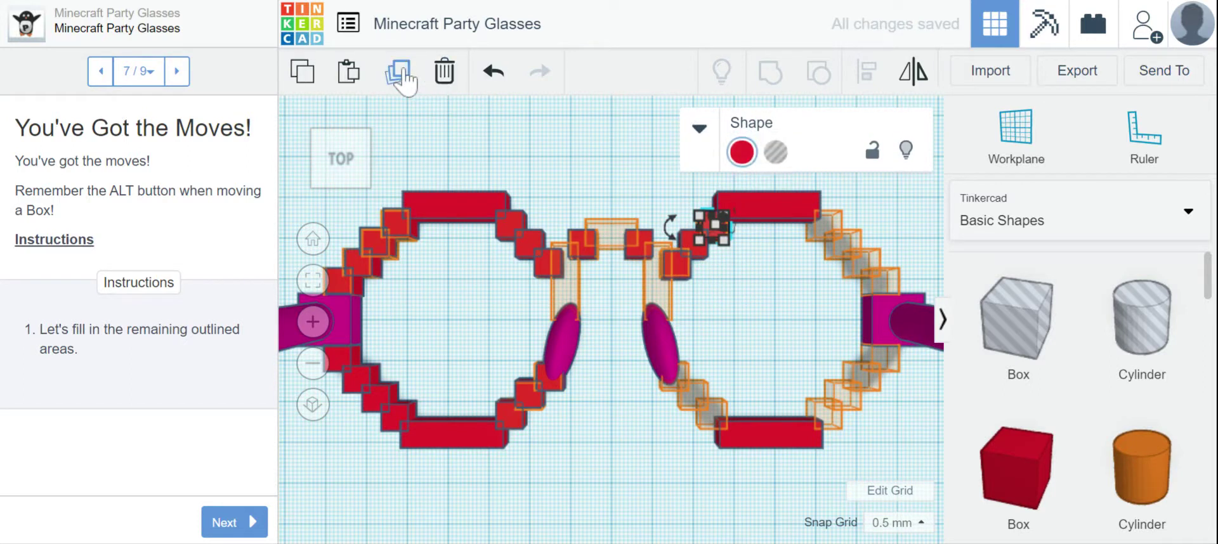
{"action": "left_click", "coordinate": [729, 279]}
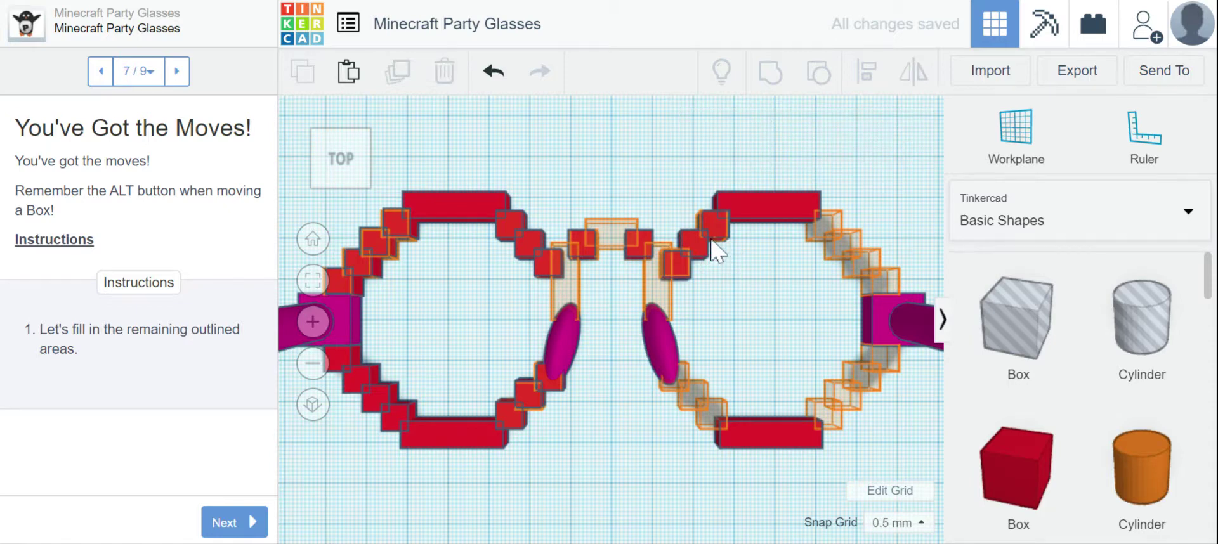
{"action": "left_click_drag", "start_coordinate": [711, 234], "coordinate": [826, 225], "text": "alt"}
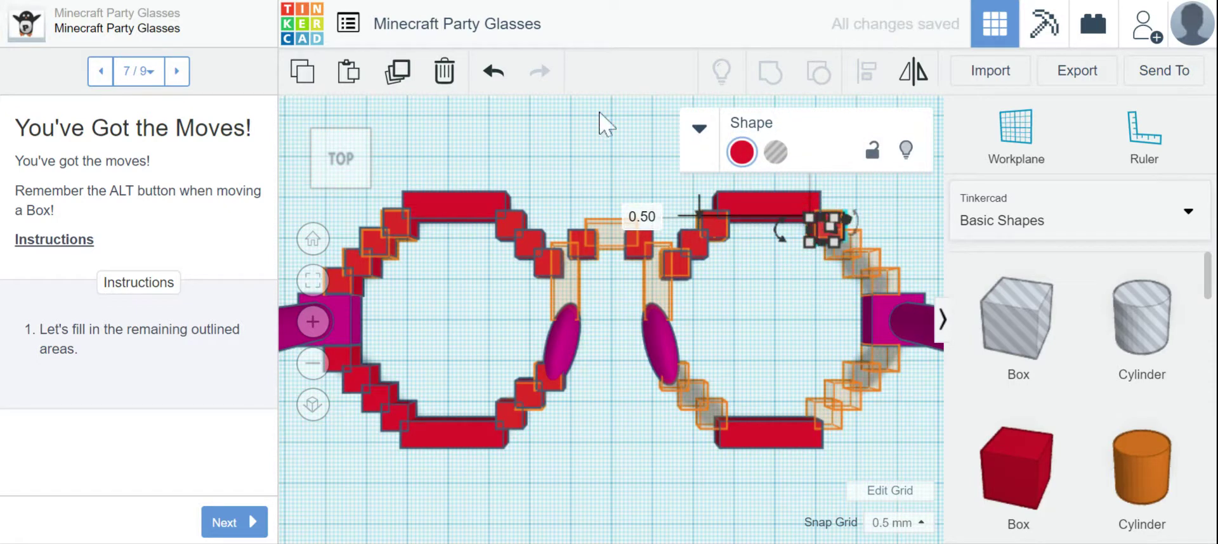
{"action": "left_click", "coordinate": [505, 101]}
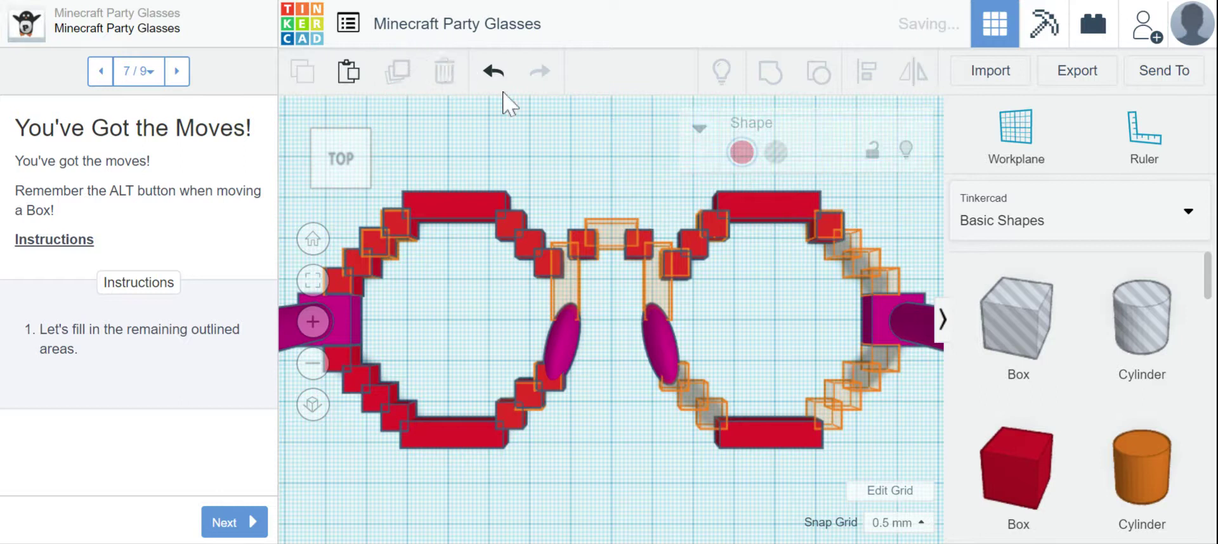
- Fill the right lens's second and third outer rear outlines with successive duplicates of the small box at the rear long box's outer end
{"action": "left_click_drag", "start_coordinate": [822, 225], "coordinate": [839, 241], "text": "alt"}
{"action": "left_click_drag", "start_coordinate": [807, 313], "coordinate": [869, 261]}
{"action": "left_click", "coordinate": [847, 239]}
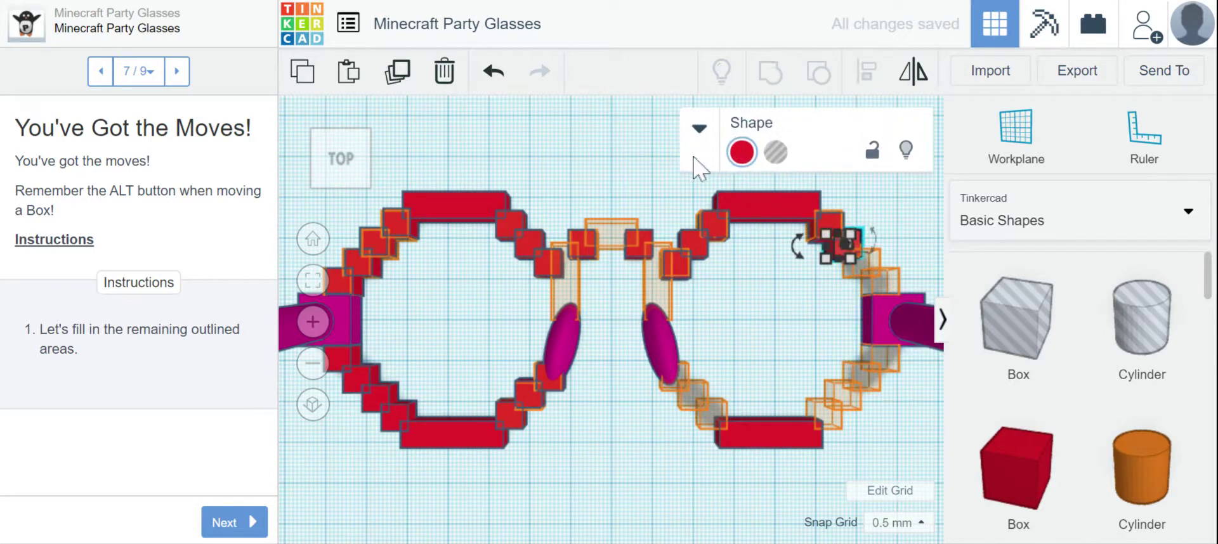
{"action": "left_click", "coordinate": [416, 71]}
{"action": "left_click", "coordinate": [794, 335]}
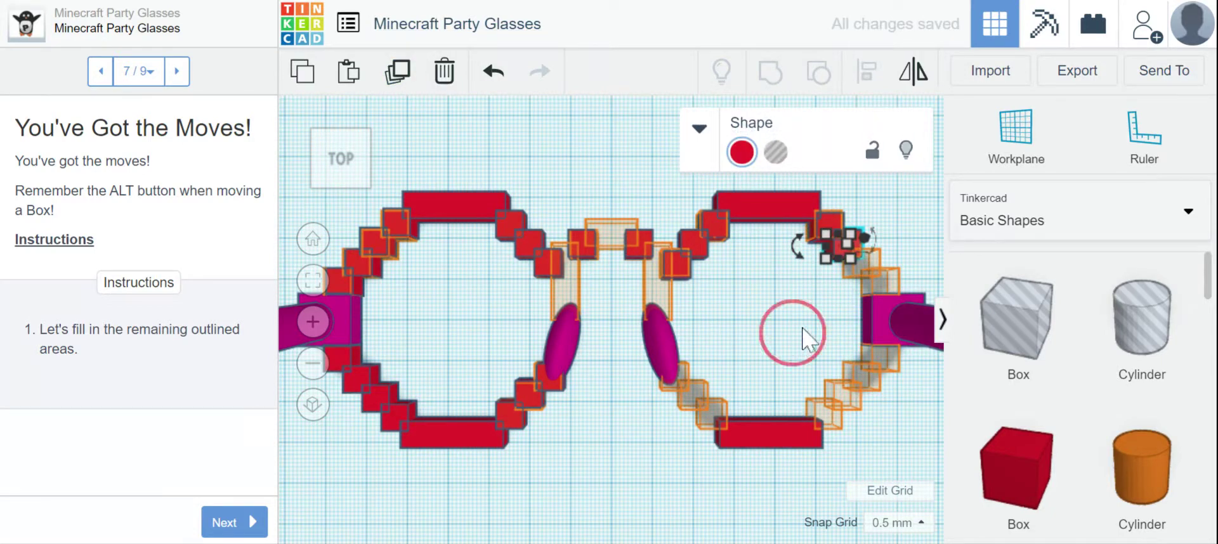
{"action": "left_click_drag", "start_coordinate": [847, 245], "coordinate": [861, 264]}
{"action": "left_click", "coordinate": [885, 317]}
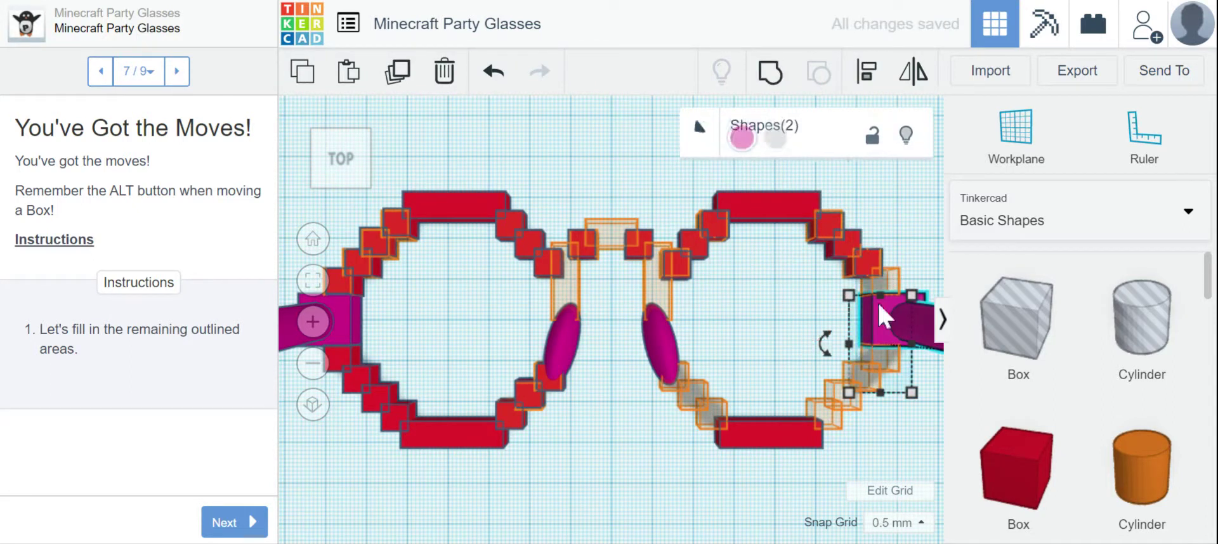
- Duplicate the right lens's third outer rear box and move the copy onto the last rear outline beside the right temple
{"action": "left_click", "coordinate": [871, 269]}
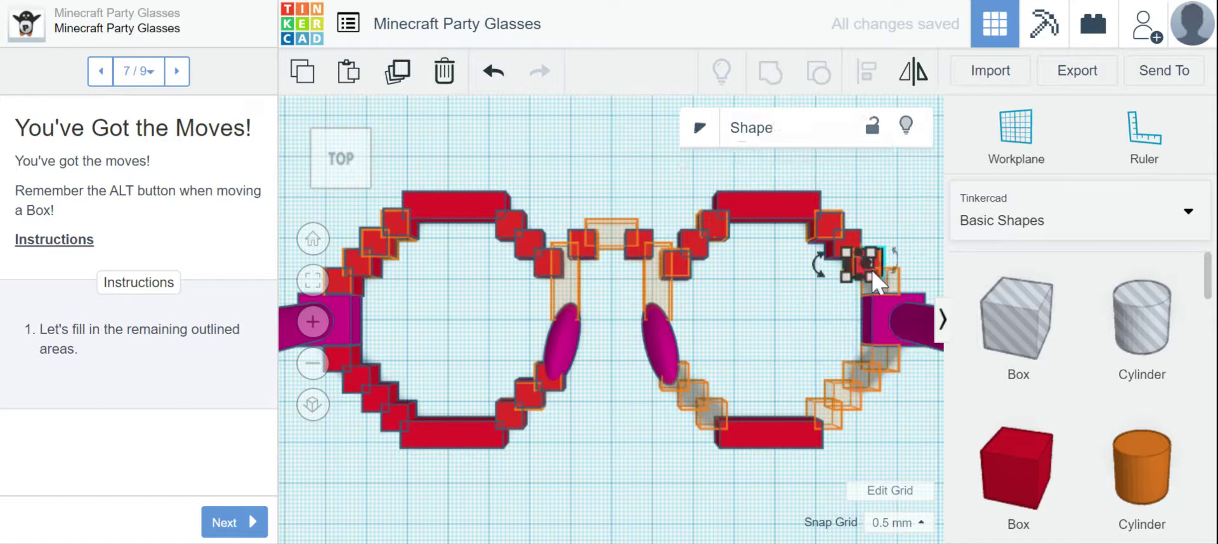
{"action": "left_click", "coordinate": [398, 73]}
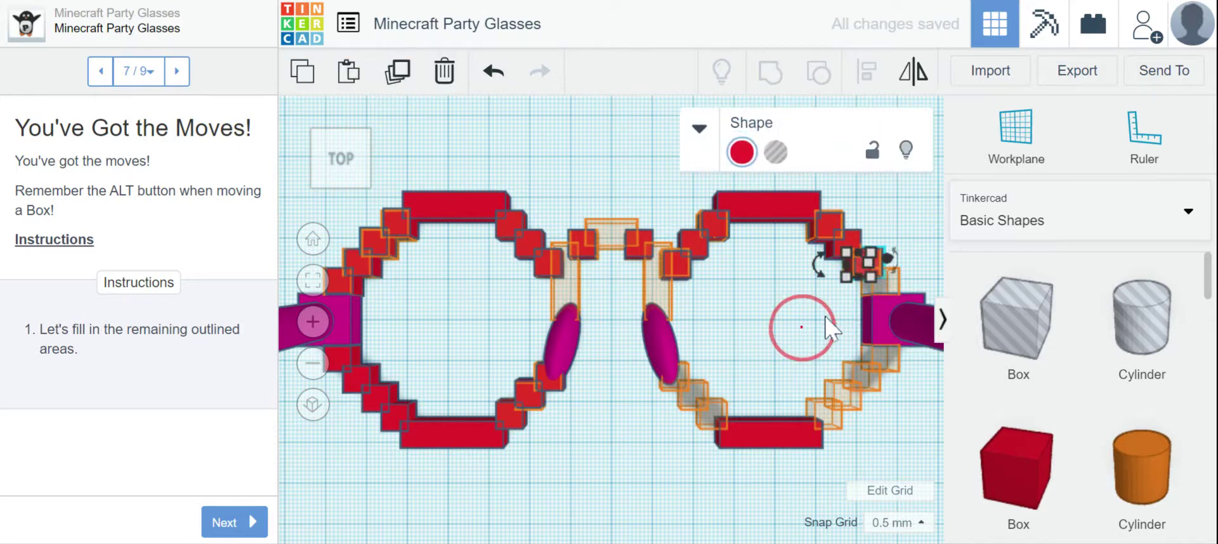
{"action": "left_click", "coordinate": [868, 265]}
{"action": "left_click_drag", "start_coordinate": [873, 268], "coordinate": [884, 283]}
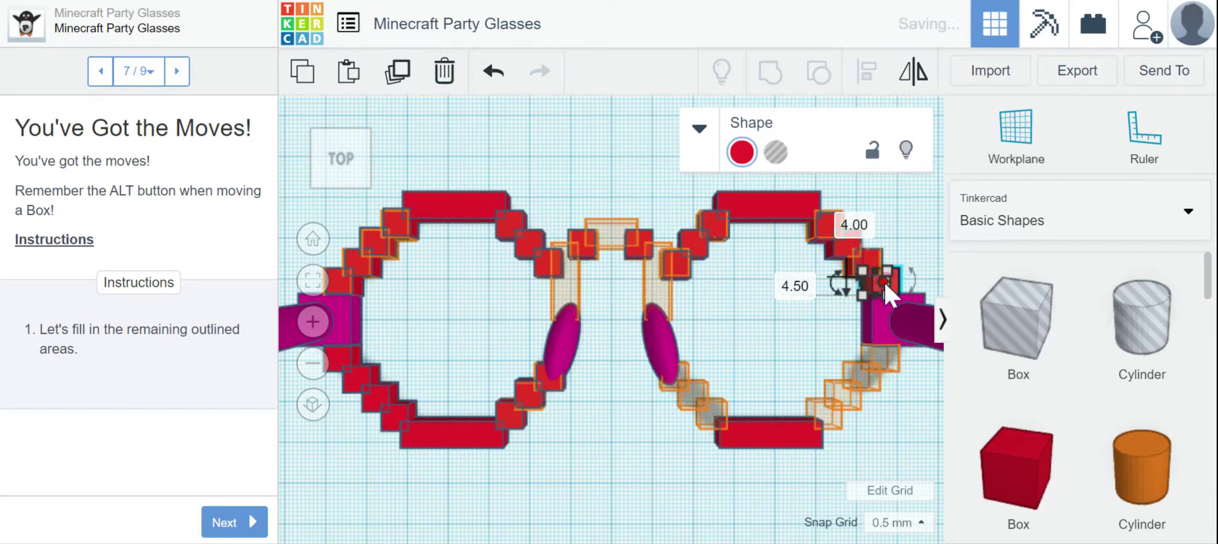
{"action": "left_click", "coordinate": [515, 155]}
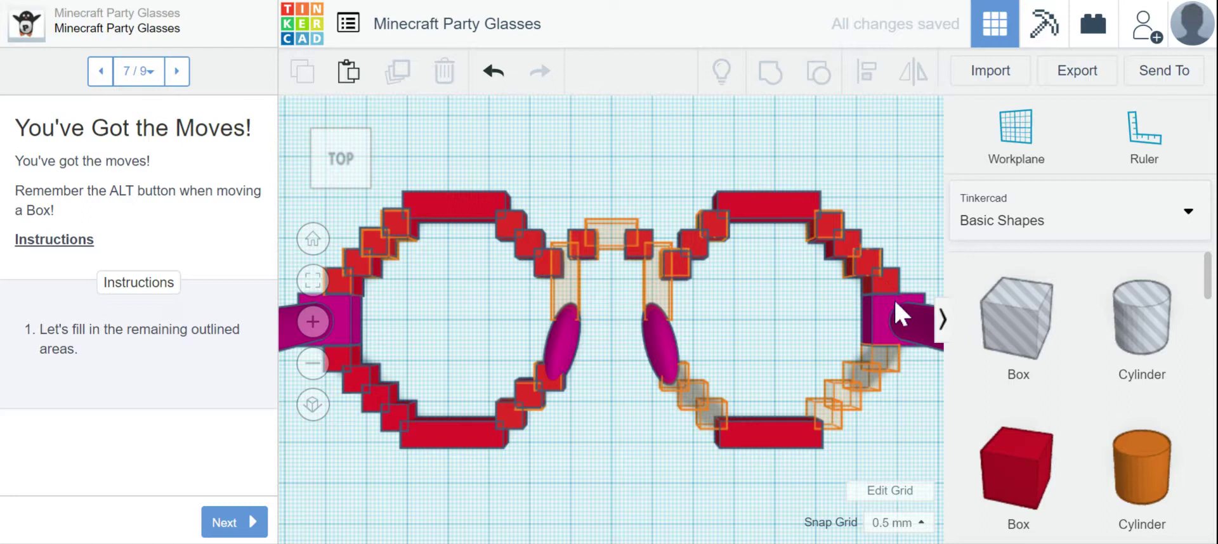
- Shift the small box behind the right temple slightly forward to align it with its orange outline
{"action": "left_click", "coordinate": [885, 283]}
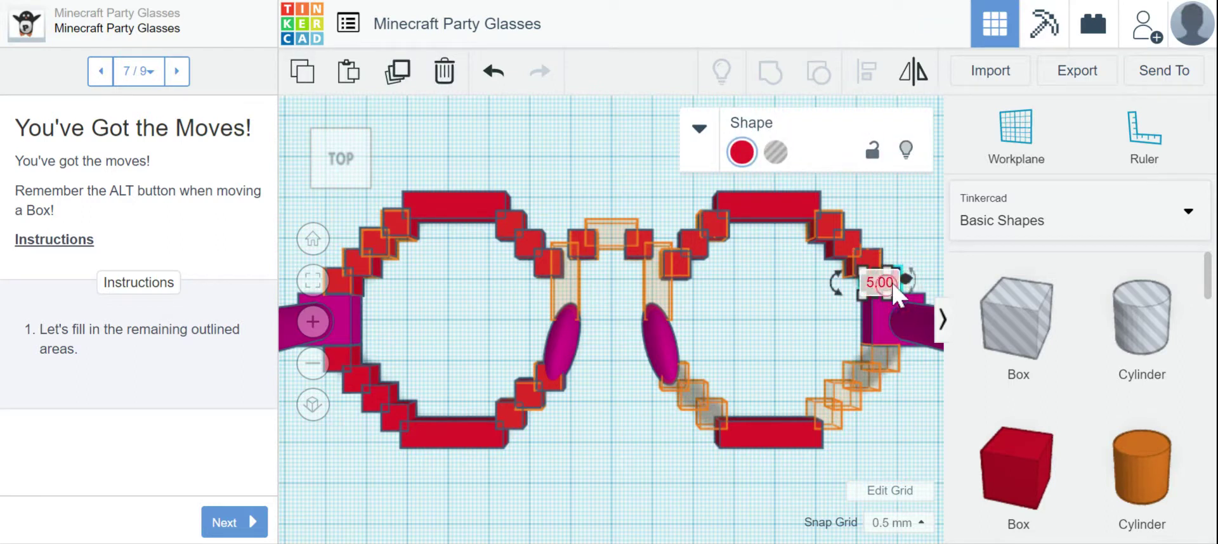
{"action": "left_click", "coordinate": [896, 287]}
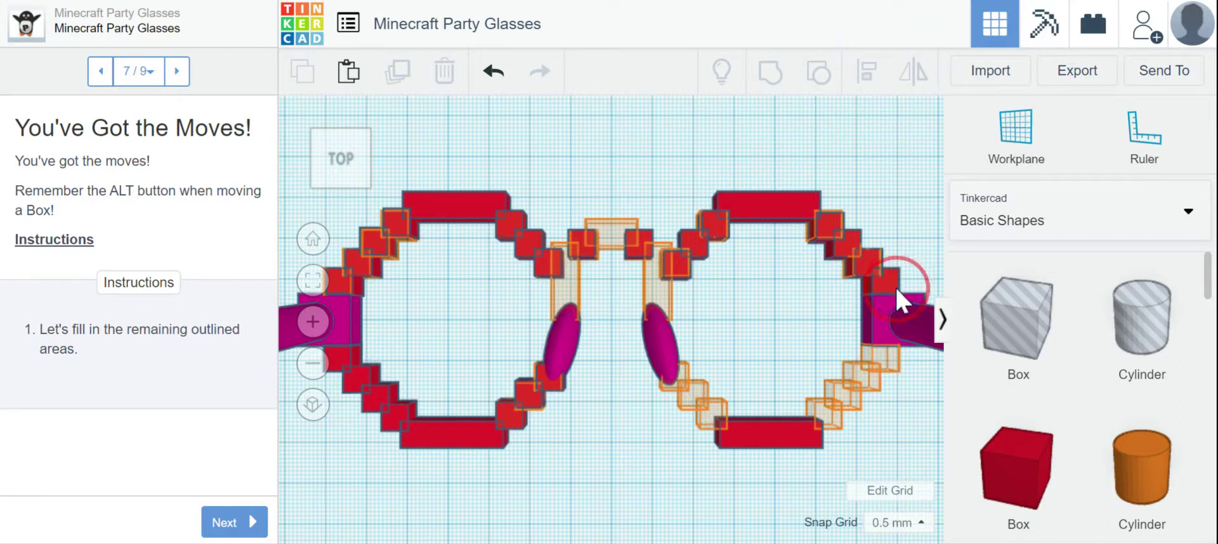
{"action": "left_click", "coordinate": [896, 288]}
{"action": "left_click_drag", "start_coordinate": [901, 301], "coordinate": [861, 321]}
{"action": "left_click", "coordinate": [904, 257]}
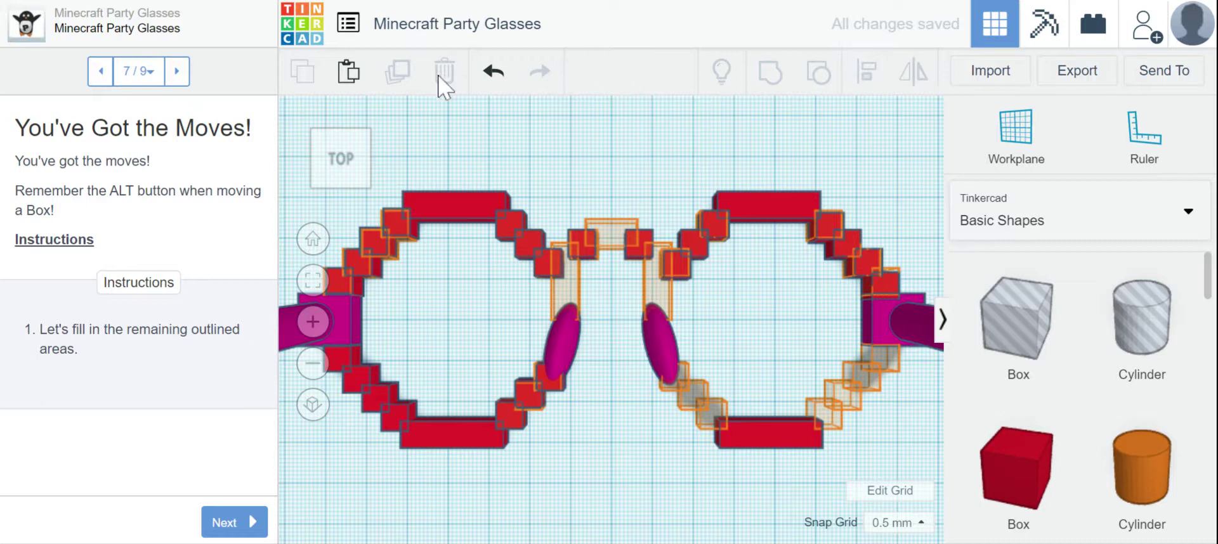
- Duplicate the small box behind the right temple and move the copy straight forward onto the outline in front of the temple
{"action": "left_click", "coordinate": [888, 284]}
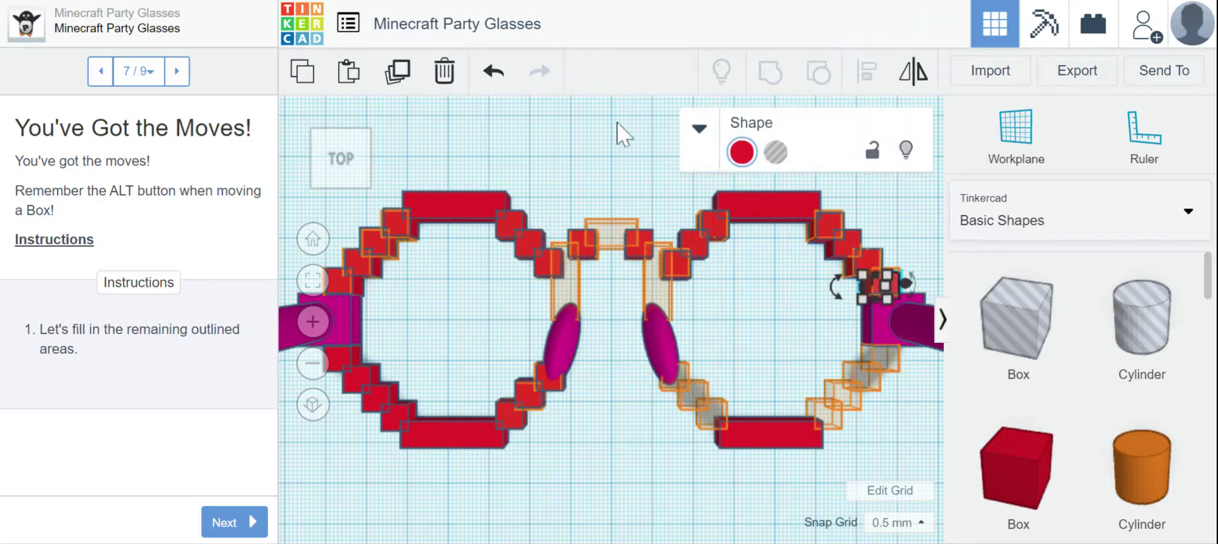
{"action": "left_click", "coordinate": [444, 71]}
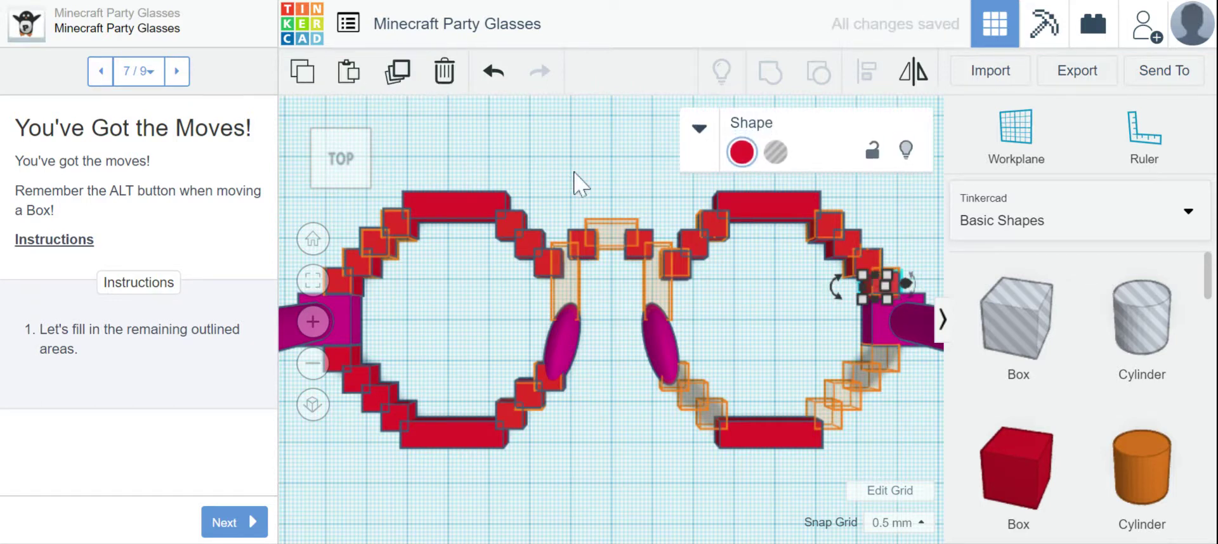
{"action": "left_click_drag", "start_coordinate": [891, 298], "coordinate": [891, 361], "text": "alt"}
{"action": "left_click", "coordinate": [920, 406]}
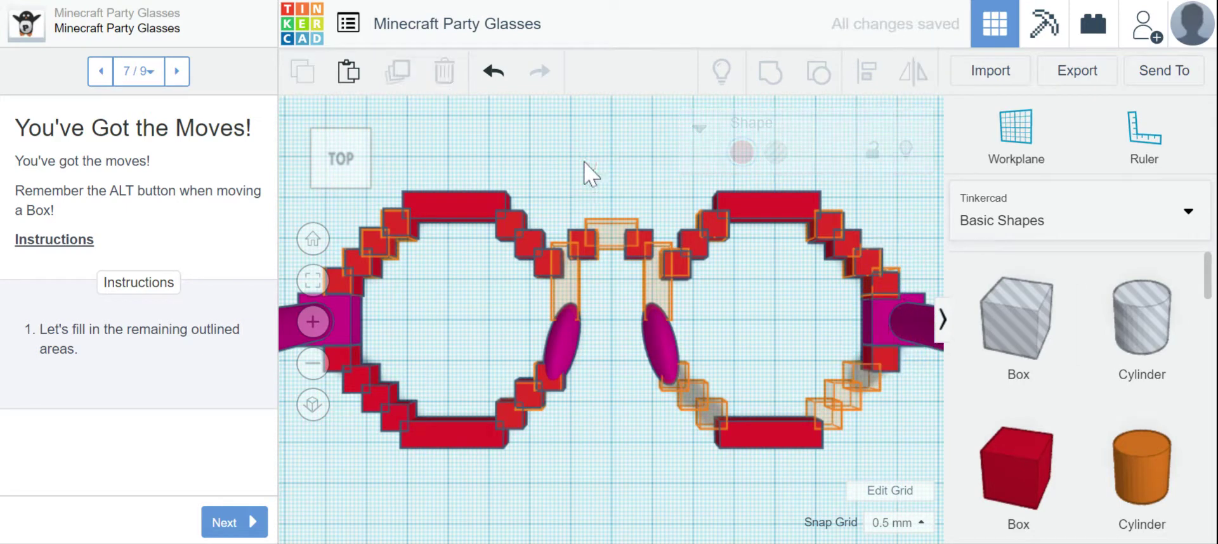
- Duplicate the small box in front of the right temple and move the copy diagonally onto the second outer front outline
{"action": "left_click", "coordinate": [883, 361]}
{"action": "left_click", "coordinate": [396, 72]}
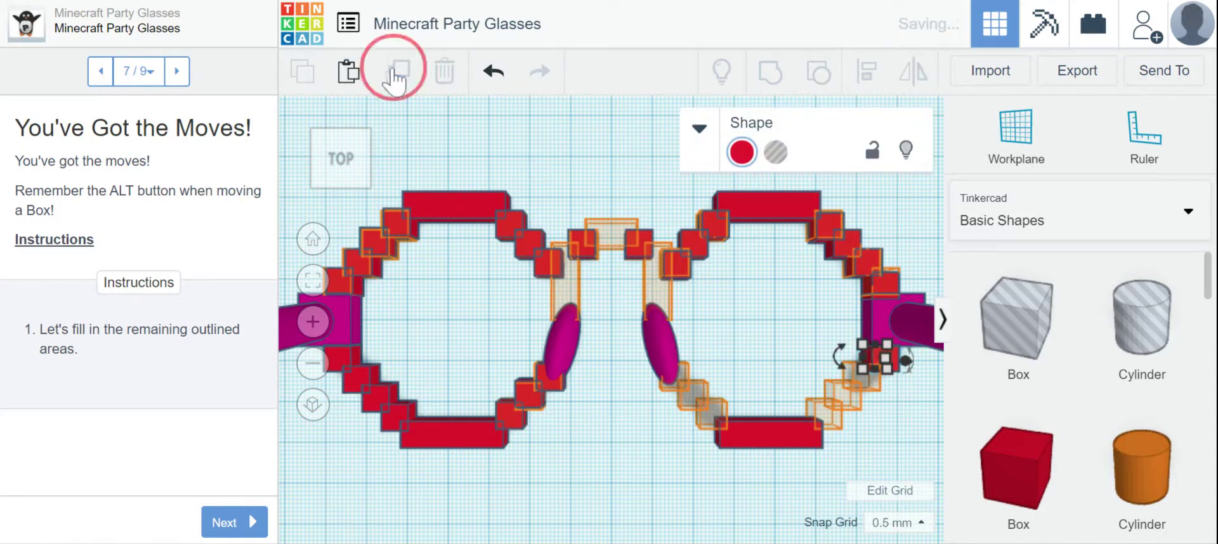
{"action": "left_click", "coordinate": [918, 411]}
{"action": "left_click_drag", "start_coordinate": [888, 366], "coordinate": [865, 375]}
{"action": "left_click", "coordinate": [904, 419]}
- Duplicate the right lens's second outer front box and move the copy onto the third outline toward the front long box
{"action": "left_click", "coordinate": [869, 376]}
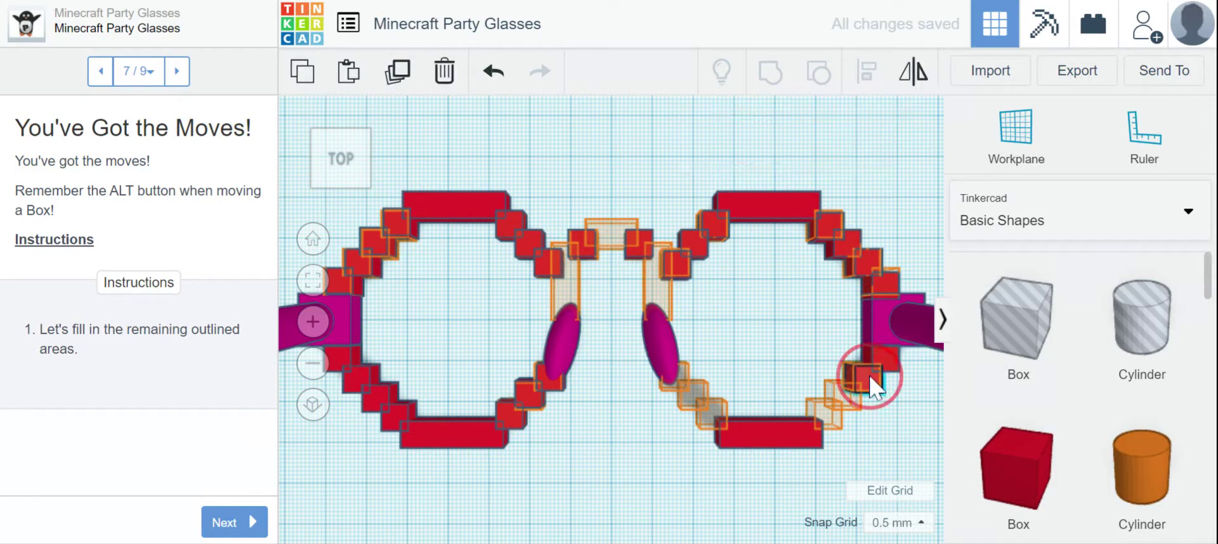
{"action": "left_click", "coordinate": [398, 69]}
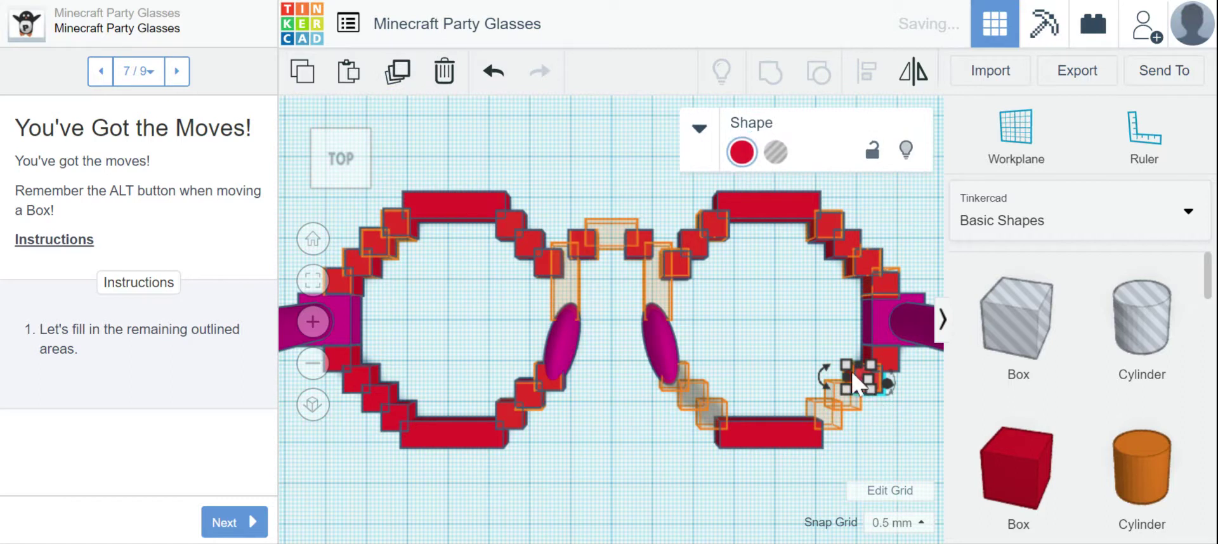
{"action": "left_click_drag", "start_coordinate": [867, 383], "coordinate": [843, 394]}
{"action": "left_click", "coordinate": [908, 439]}
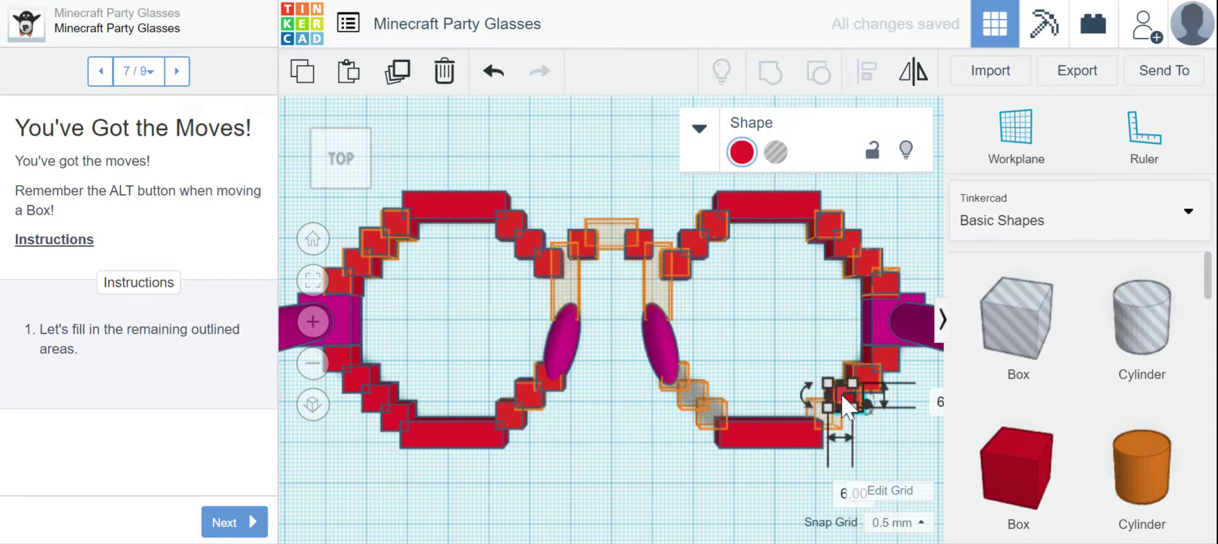
{"action": "left_click", "coordinate": [902, 448]}
- Fill the last outer front outline with a duplicate box, and place another copy 27 mm across at the front long box's inner end
{"action": "left_click", "coordinate": [854, 409]}
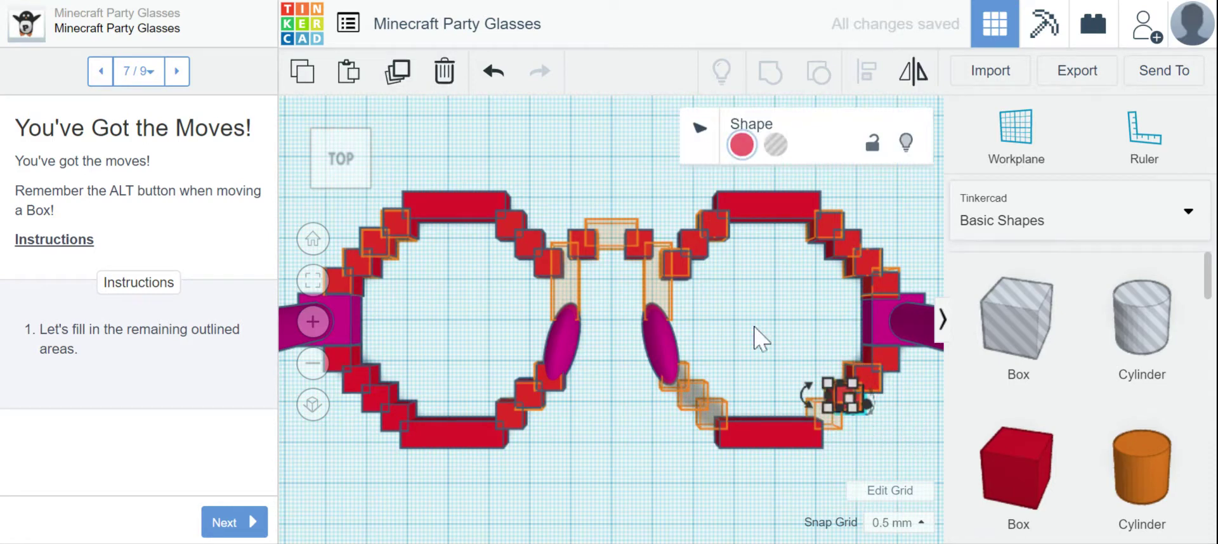
{"action": "left_click", "coordinate": [398, 70]}
{"action": "left_click_drag", "start_coordinate": [836, 401], "coordinate": [706, 411]}
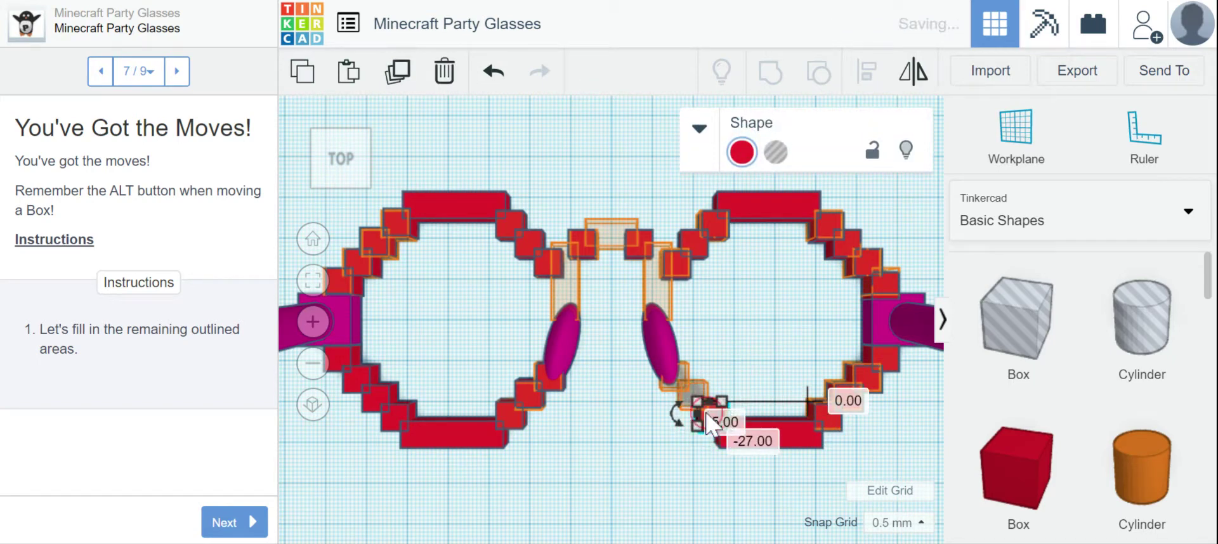
{"action": "left_click", "coordinate": [757, 409]}
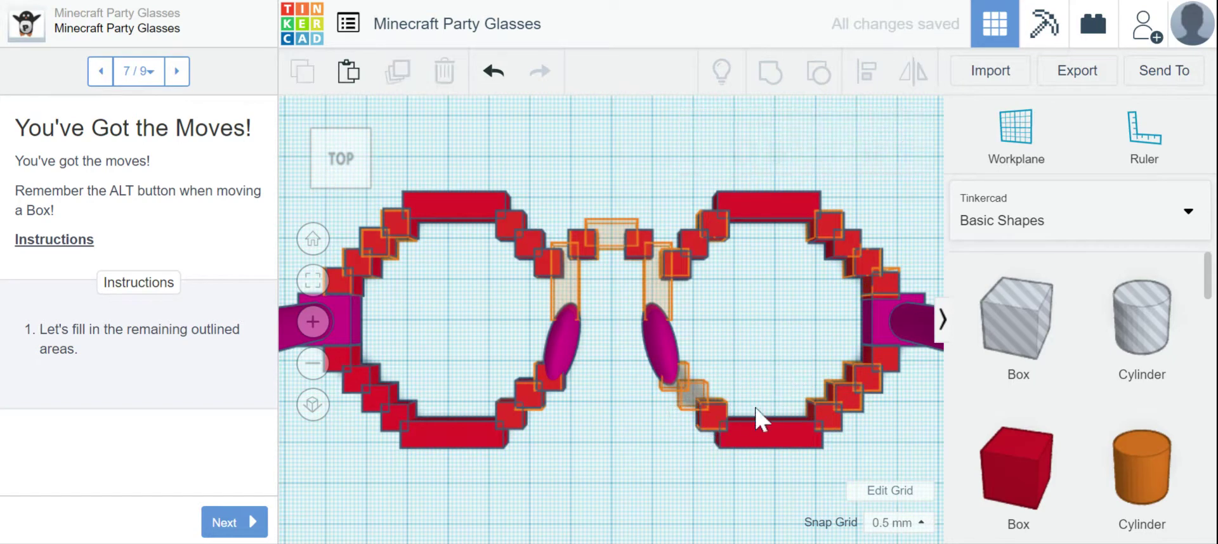
- Duplicate the small box at the right front long box's inner end and move the copy onto the next outline toward the nose pad
{"action": "left_click", "coordinate": [719, 418]}
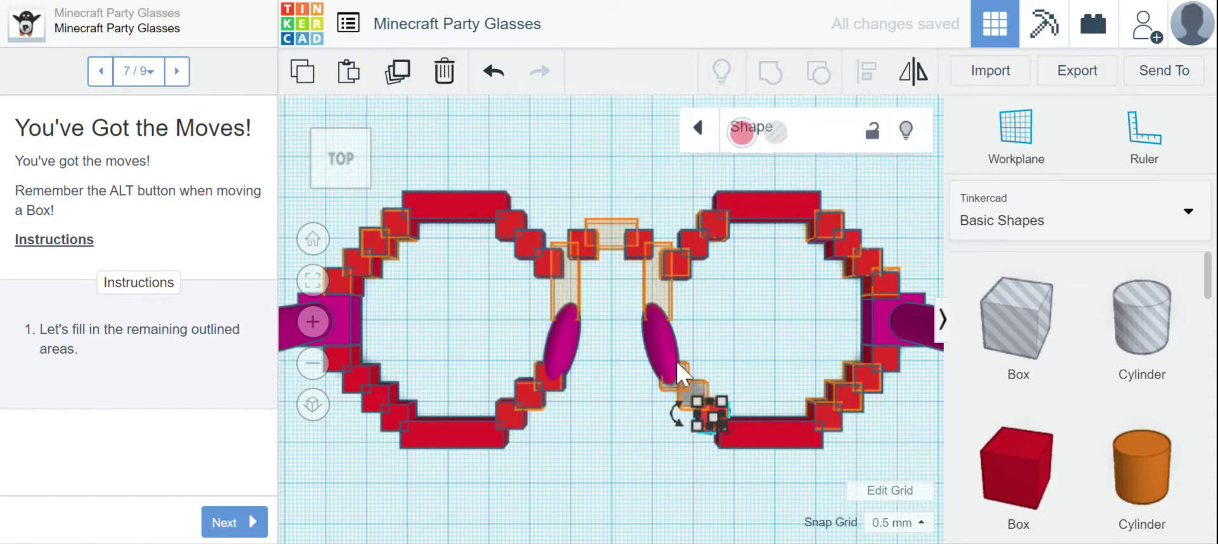
{"action": "left_click_drag", "start_coordinate": [709, 413], "coordinate": [674, 377]}
{"action": "left_click", "coordinate": [742, 346]}
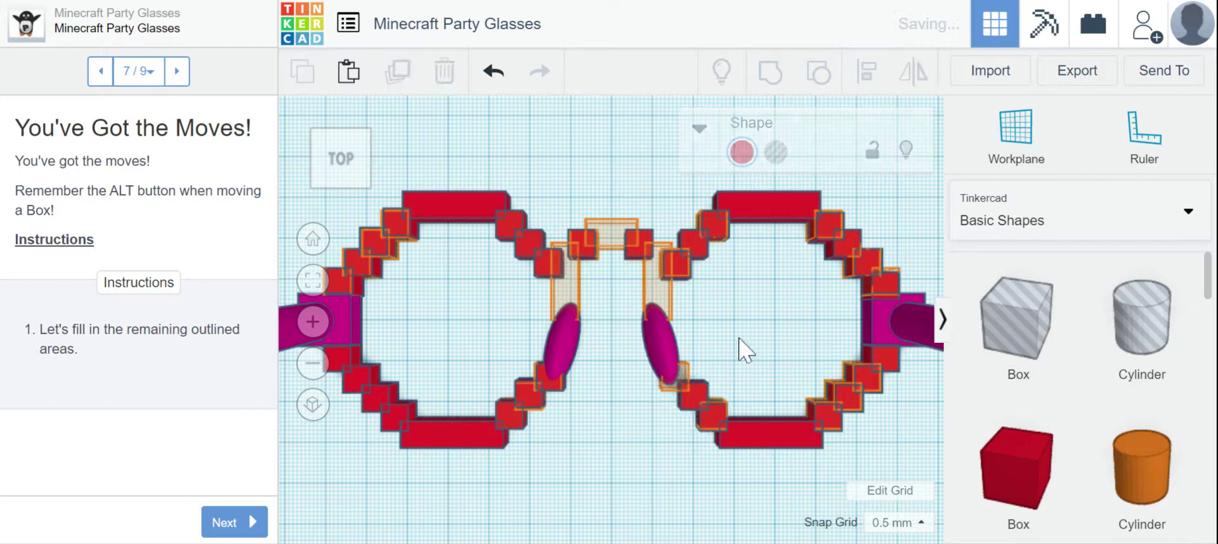
- Duplicate the right lens's second inner front box and move the copy onto the last outline beside the right nose pad
{"action": "left_click", "coordinate": [697, 397]}
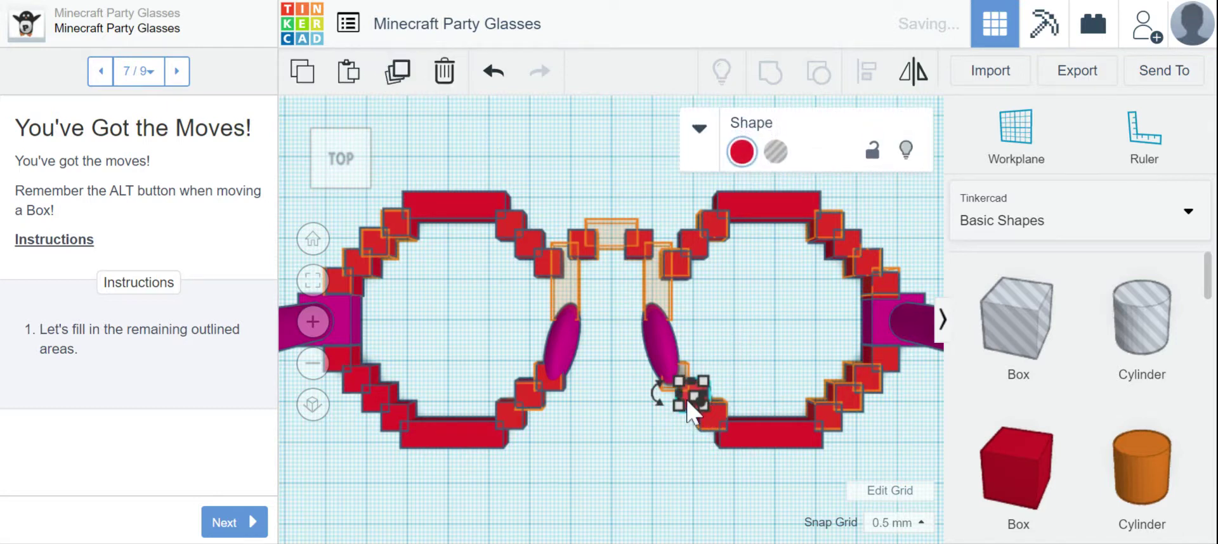
{"action": "left_click_drag", "start_coordinate": [688, 400], "coordinate": [683, 375]}
{"action": "left_click", "coordinate": [786, 365]}
{"action": "left_click", "coordinate": [773, 354]}
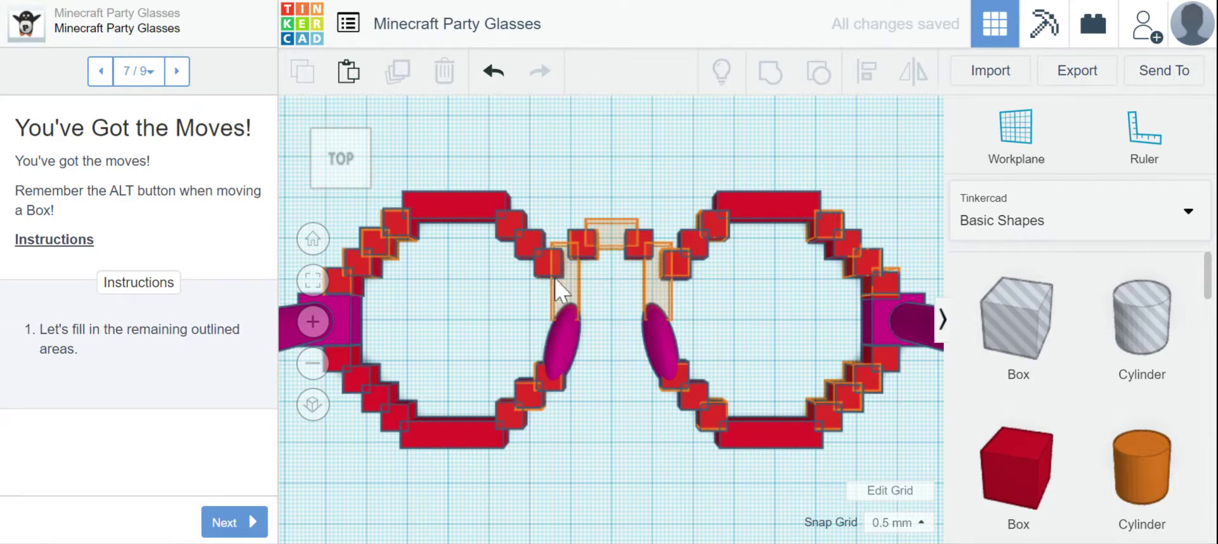
- Duplicate the bridge's left-end box, place the copy in the middle bridge outline and stretch it to about 11 mm wide
{"action": "left_click", "coordinate": [580, 234]}
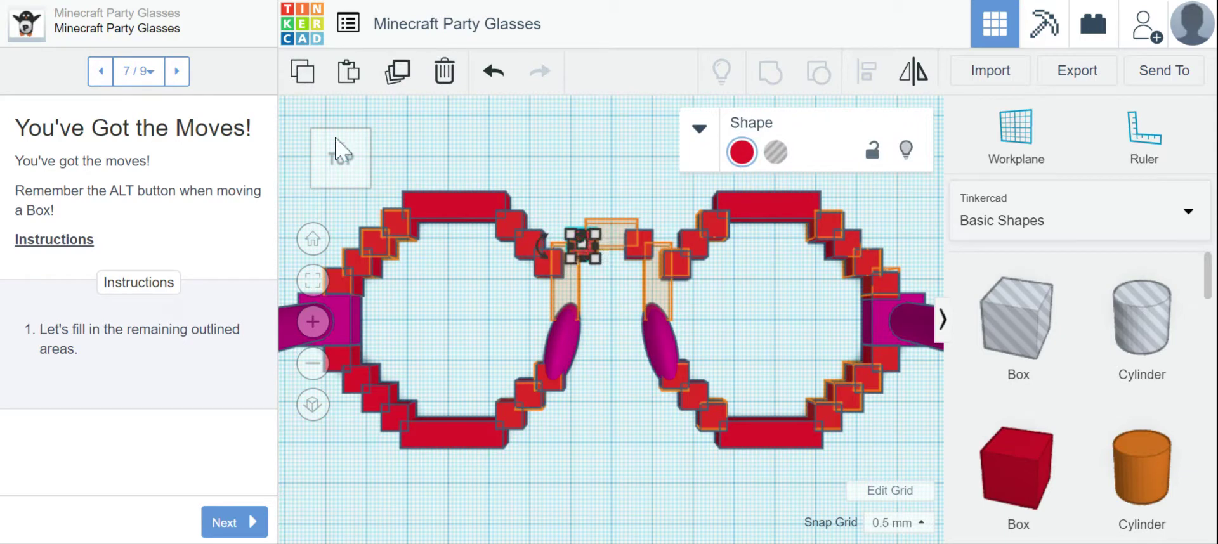
{"action": "left_click", "coordinate": [397, 71]}
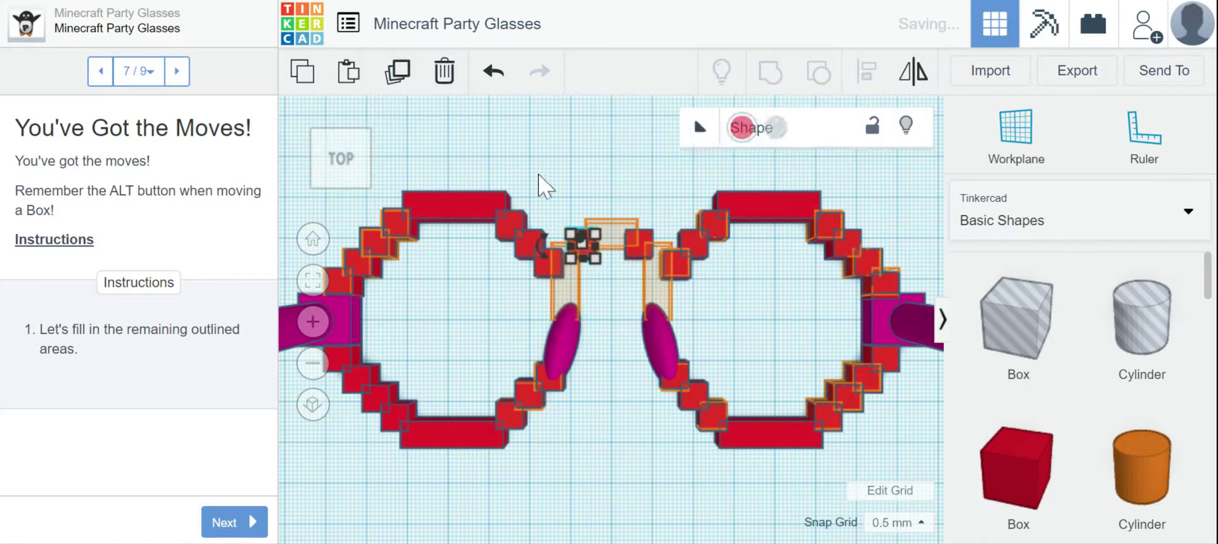
{"action": "left_click", "coordinate": [571, 178]}
{"action": "left_click_drag", "start_coordinate": [578, 242], "coordinate": [640, 216]}
{"action": "left_click", "coordinate": [622, 183]}
{"action": "left_click", "coordinate": [610, 226]}
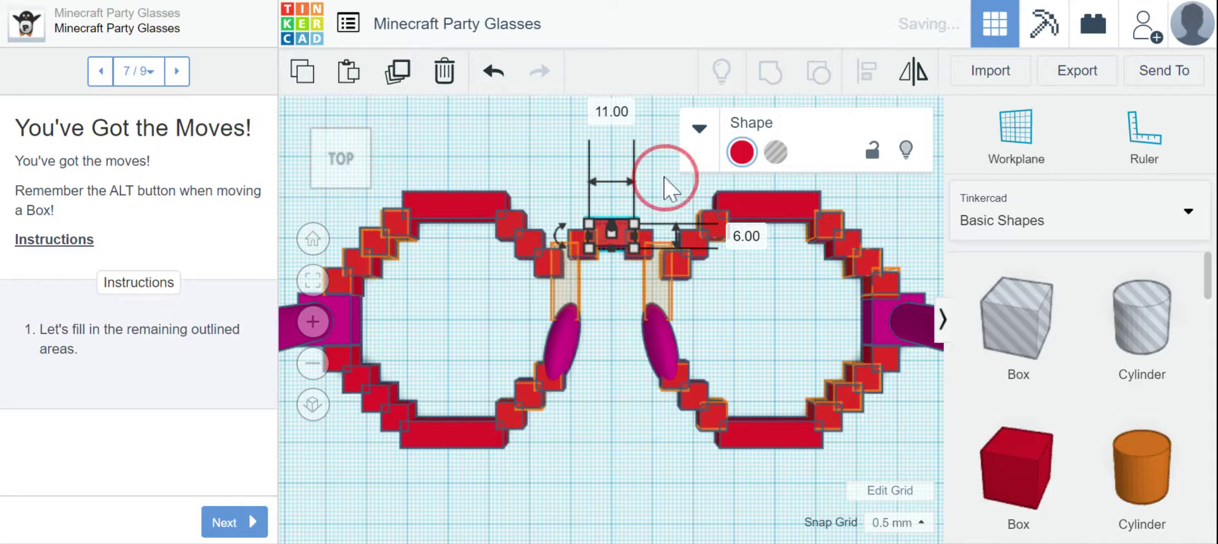
{"action": "left_click", "coordinate": [703, 327]}
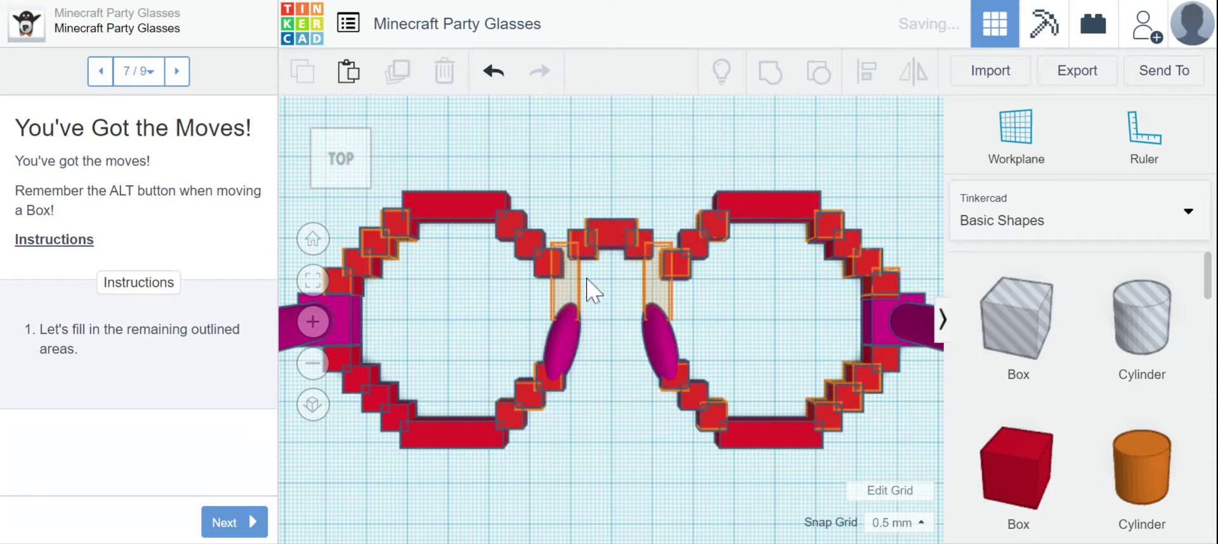
- Duplicate the left lens's box nearest the bridge, place the copy on the left nose outline and stretch it to 17.5 mm long
{"action": "left_click", "coordinate": [549, 265]}
{"action": "left_click", "coordinate": [397, 70]}
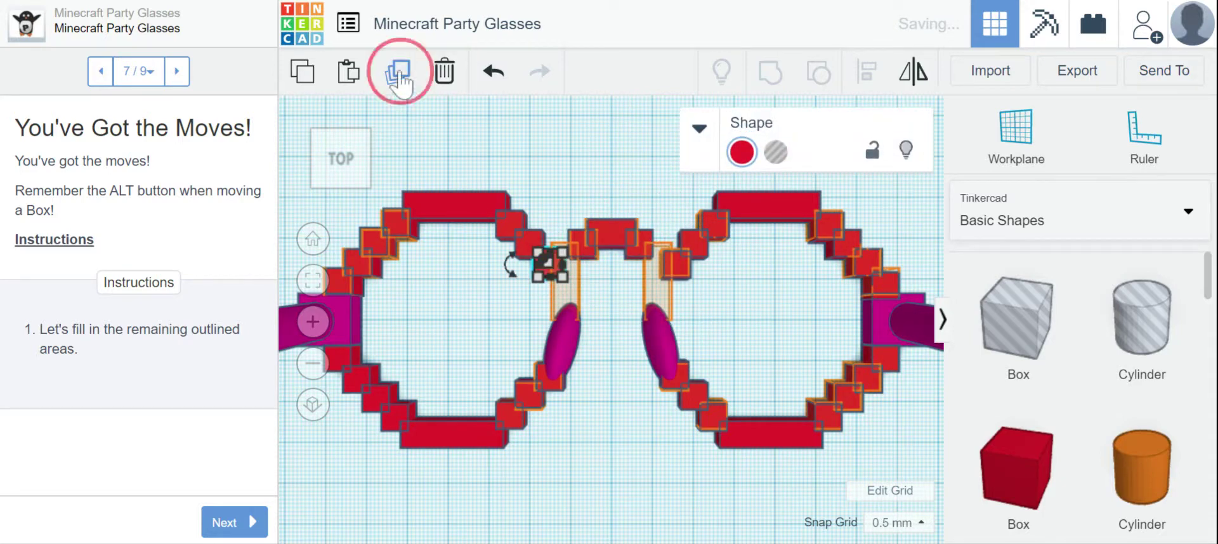
{"action": "left_click", "coordinate": [538, 293]}
{"action": "left_click_drag", "start_coordinate": [543, 263], "coordinate": [564, 257]}
{"action": "left_click", "coordinate": [544, 307]}
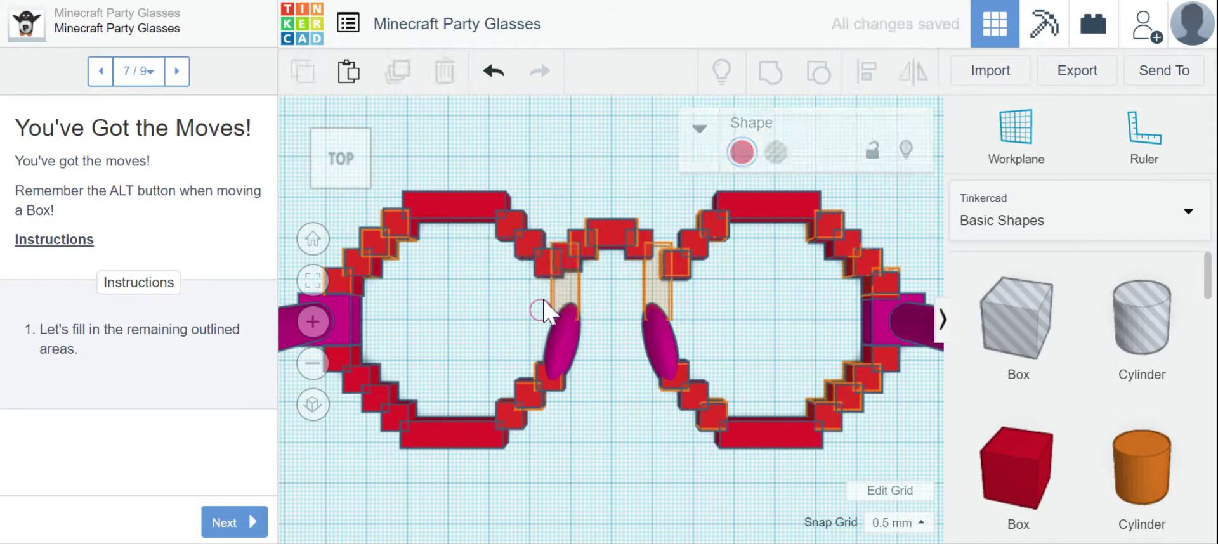
{"action": "left_click", "coordinate": [567, 254]}
{"action": "left_click_drag", "start_coordinate": [561, 280], "coordinate": [559, 319]}
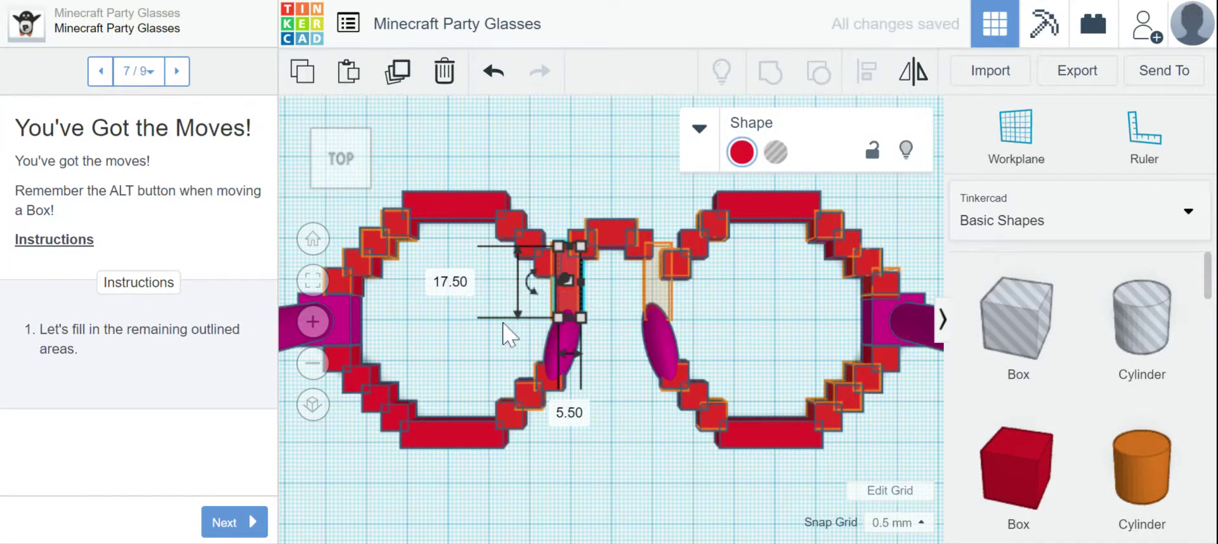
{"action": "left_click", "coordinate": [698, 304]}
- Duplicate the right lens's box nearest the bridge, shift the copy 6 mm toward the bridge and stretch it over the right nose outline
{"action": "left_click", "coordinate": [678, 262]}
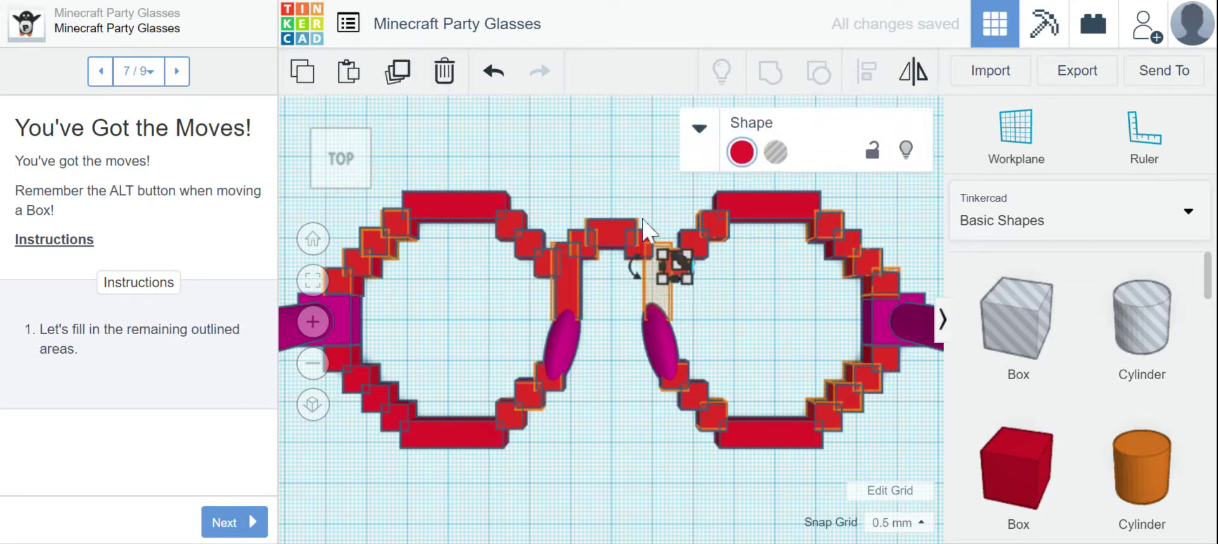
{"action": "left_click", "coordinate": [397, 71]}
{"action": "left_click_drag", "start_coordinate": [679, 279], "coordinate": [652, 272]}
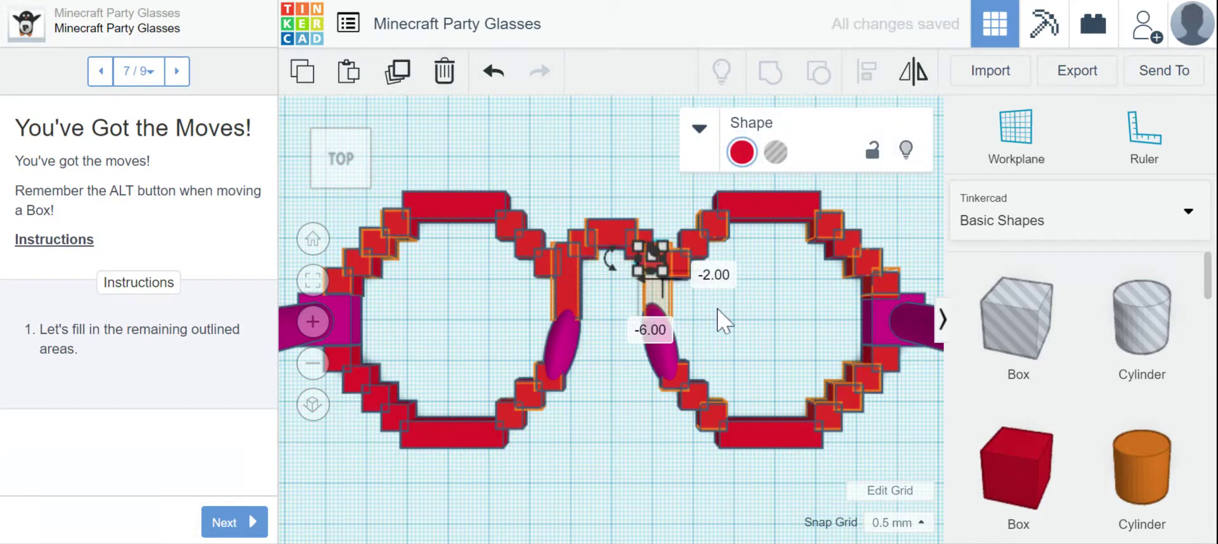
{"action": "left_click_drag", "start_coordinate": [665, 274], "coordinate": [668, 320]}
{"action": "left_click", "coordinate": [749, 316]}
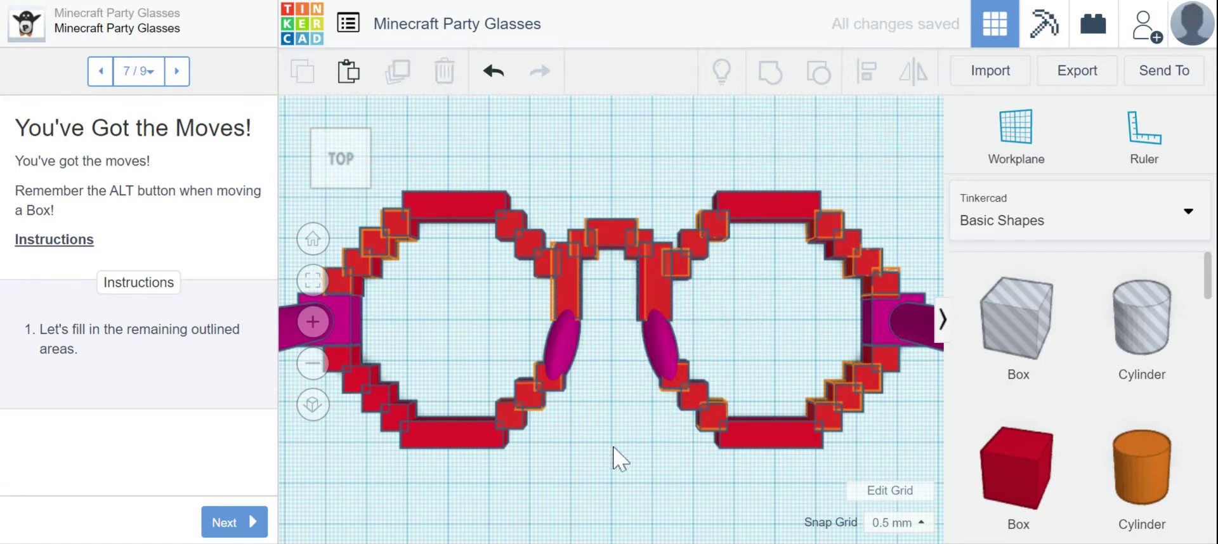
- Examine the filled glasses frame from the front, right, back and bottom, and return to the home view
{"action": "left_click", "coordinate": [333, 181]}
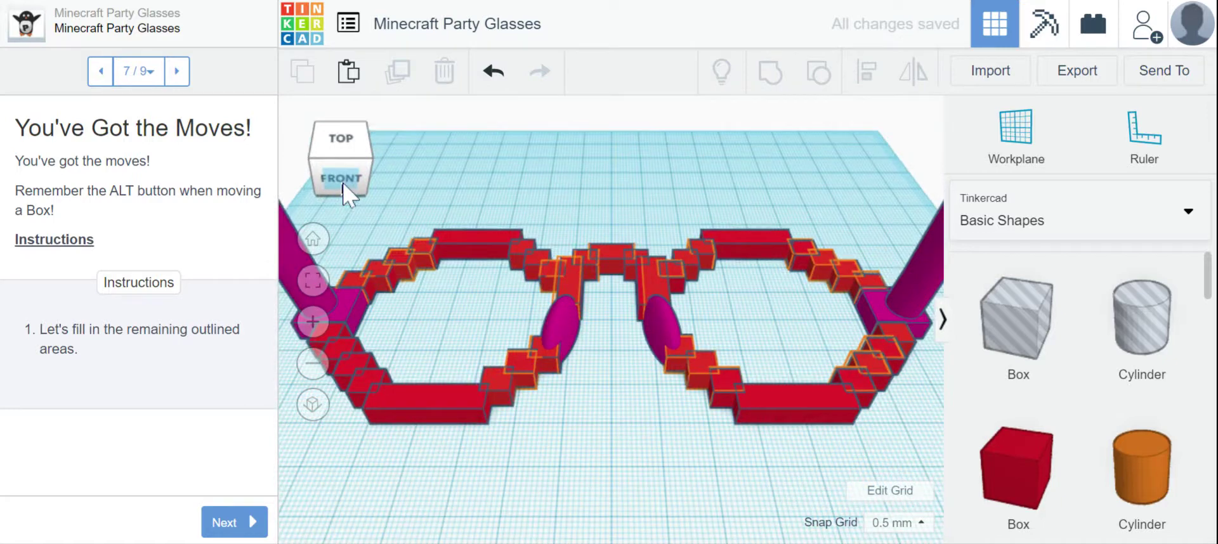
{"action": "left_click", "coordinate": [369, 179]}
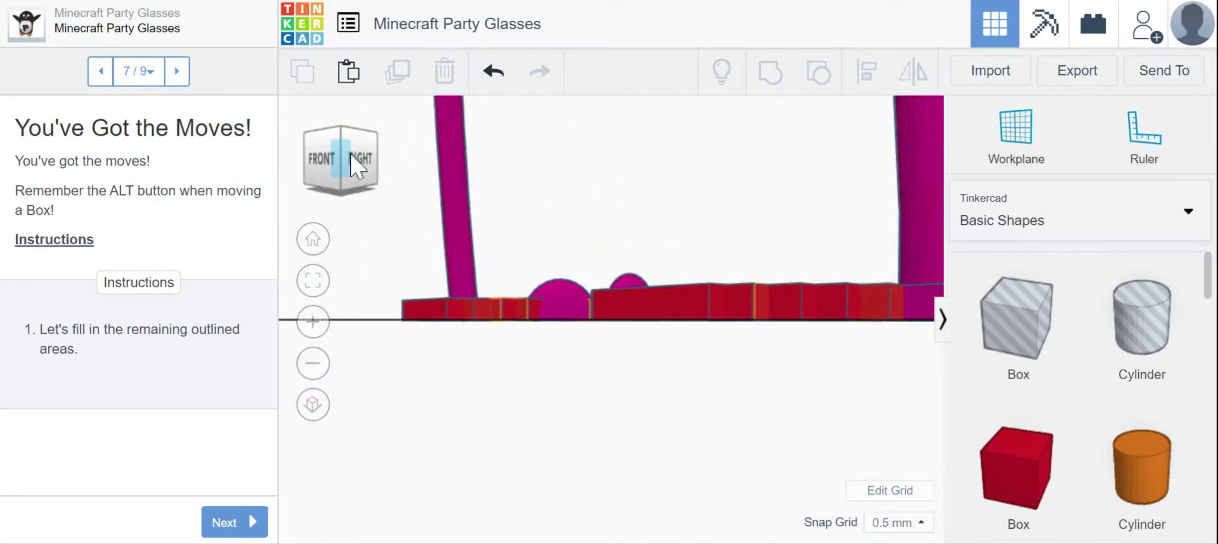
{"action": "left_click", "coordinate": [358, 157]}
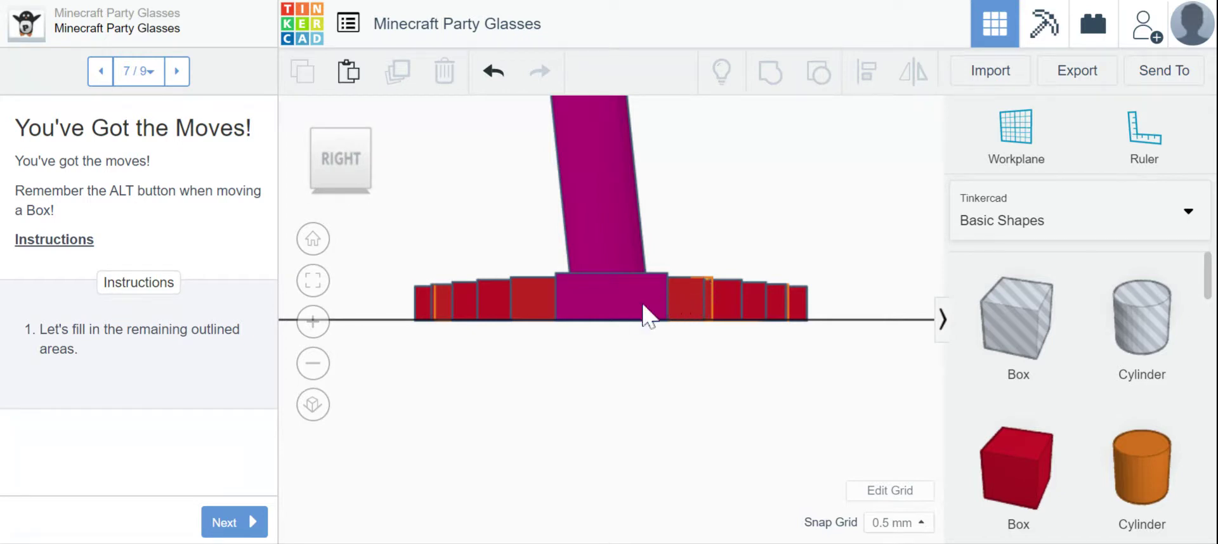
{"action": "left_click", "coordinate": [366, 159]}
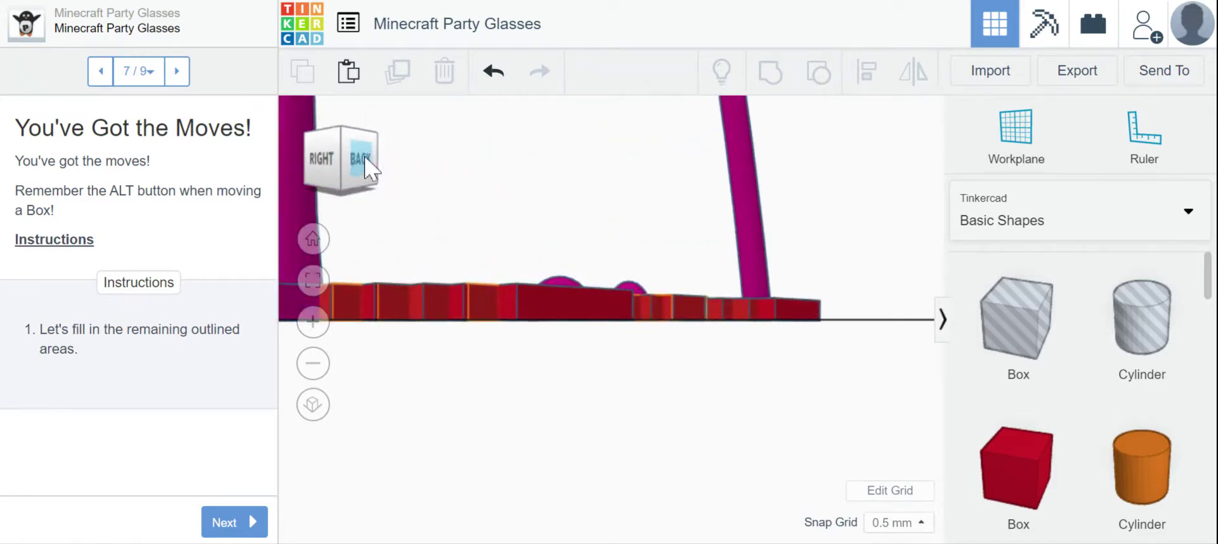
{"action": "left_click", "coordinate": [365, 158]}
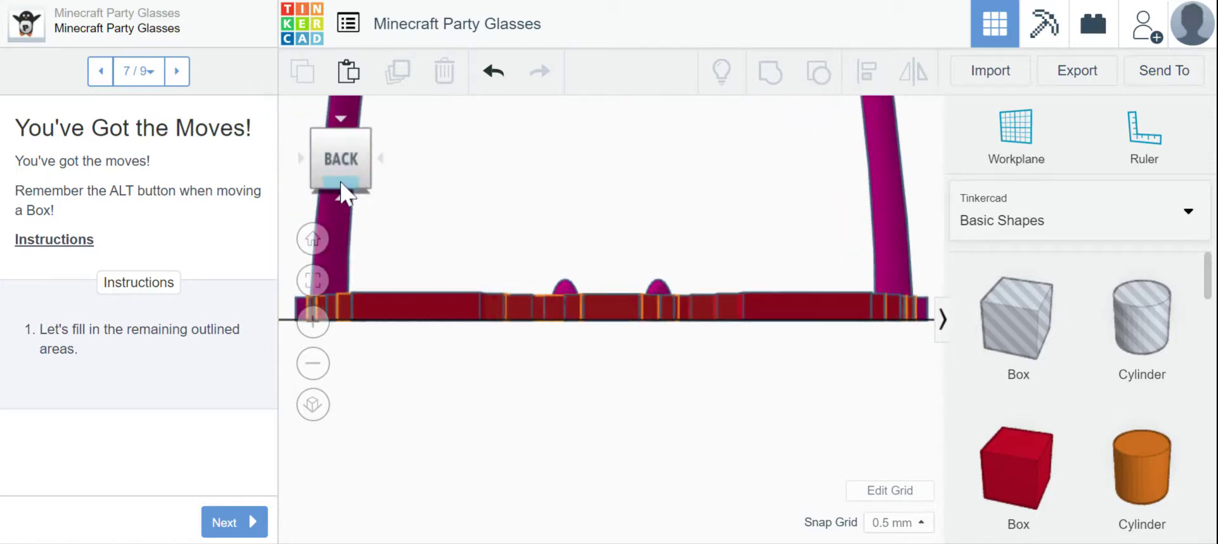
{"action": "left_click", "coordinate": [341, 193]}
{"action": "left_click", "coordinate": [340, 194]}
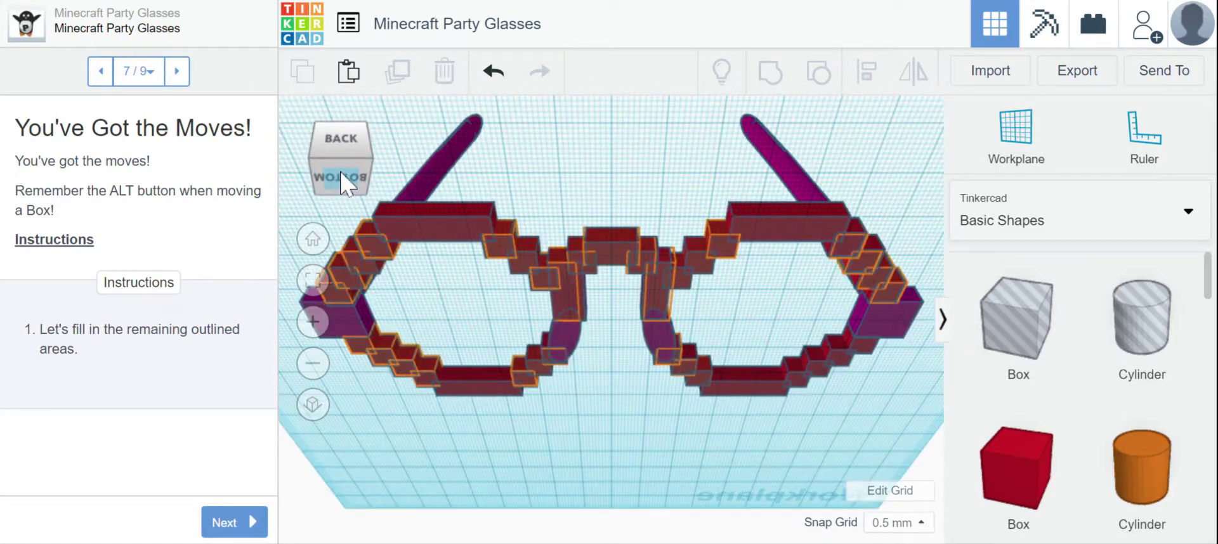
{"action": "left_click", "coordinate": [341, 172]}
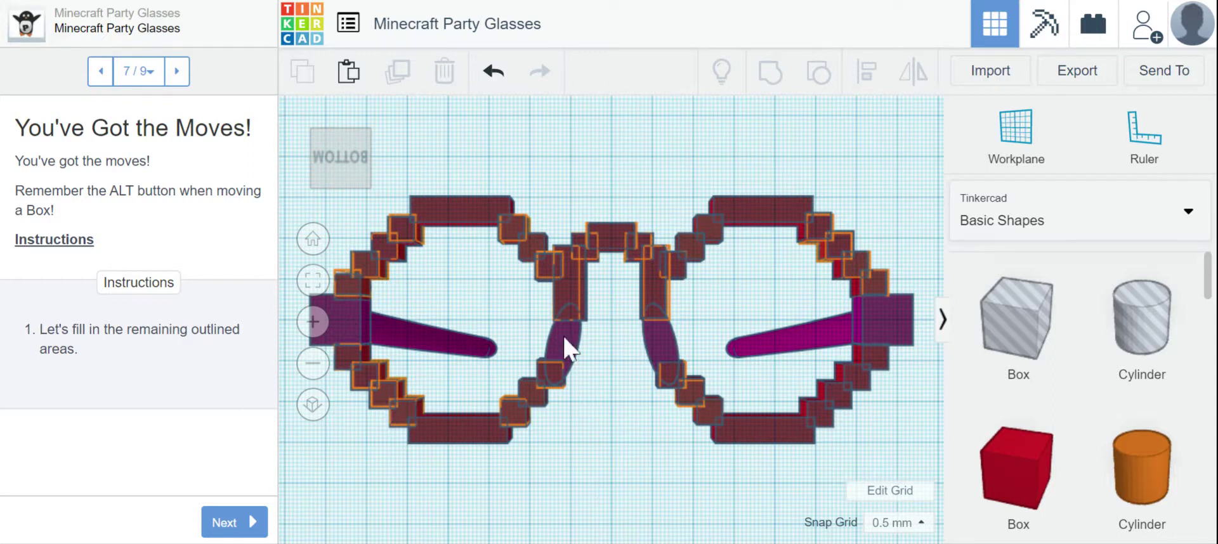
{"action": "left_click", "coordinate": [314, 243]}
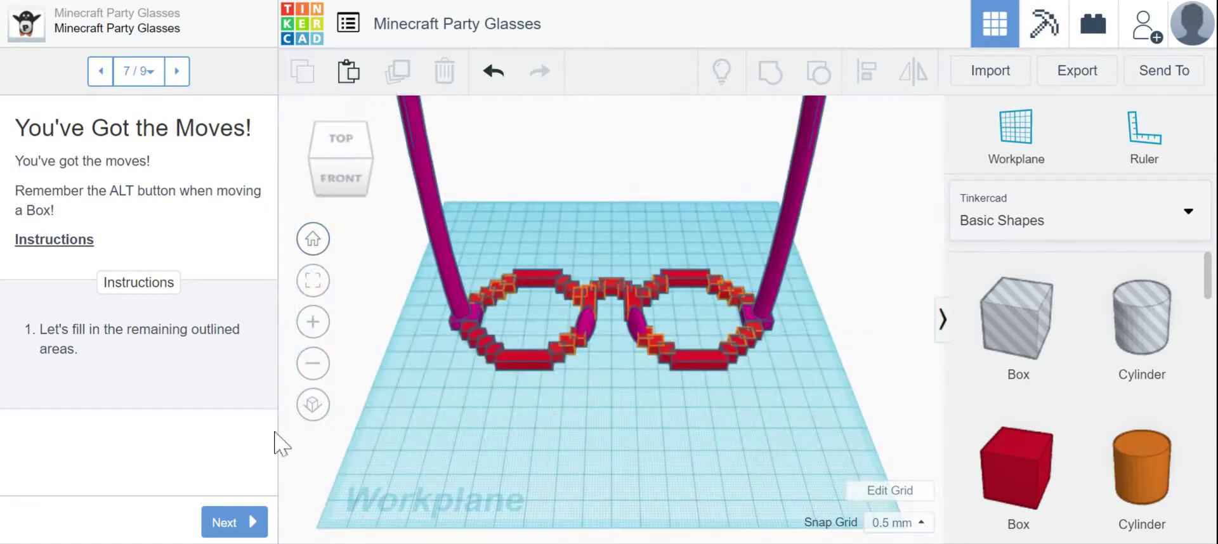
- Go to the next lesson page, group all parts of the glasses into one object and colour it green
{"action": "left_click", "coordinate": [239, 527]}
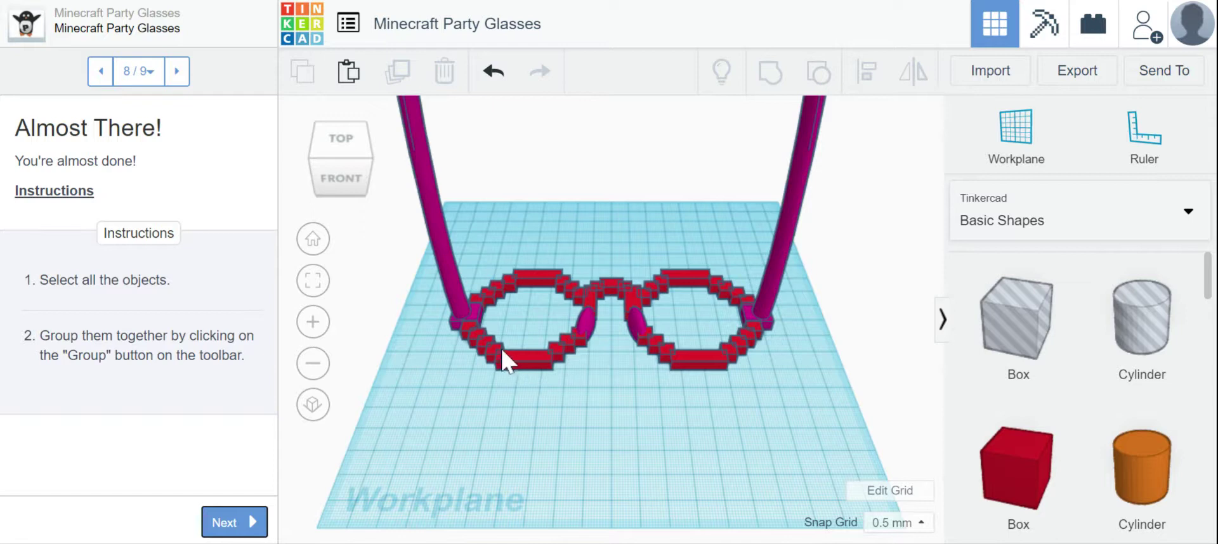
{"action": "left_click", "coordinate": [523, 378]}
{"action": "left_click", "coordinate": [525, 208]}
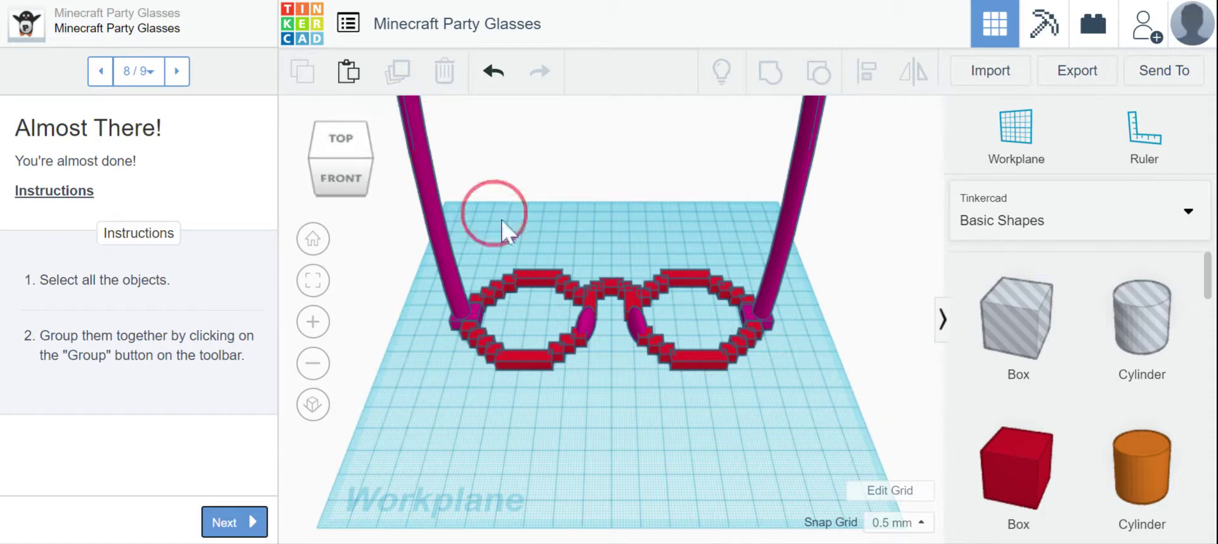
{"action": "left_click_drag", "start_coordinate": [832, 411], "coordinate": [389, 111]}
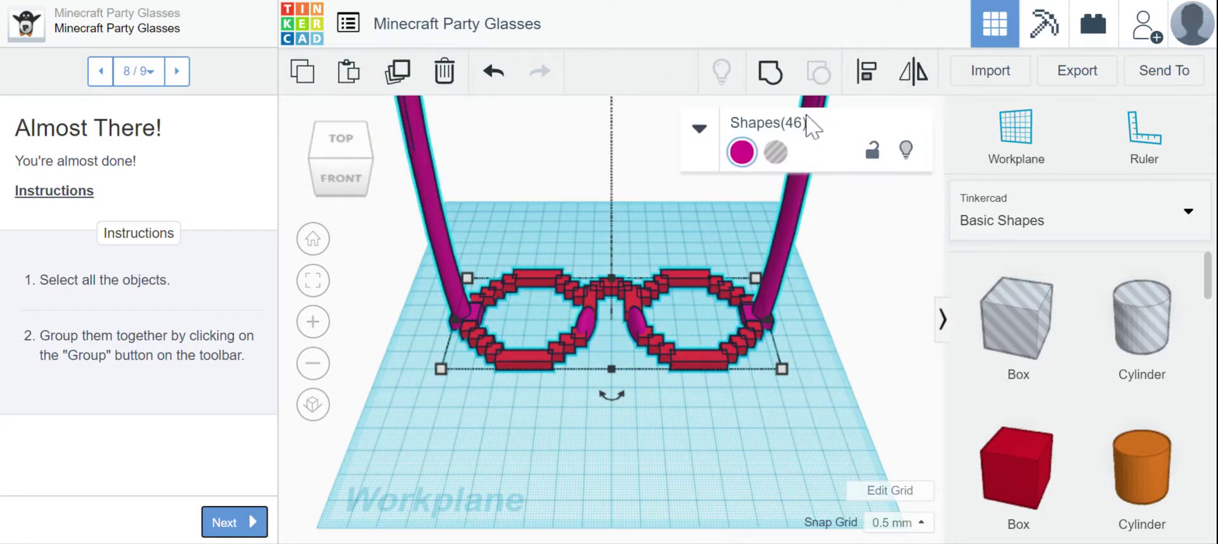
{"action": "left_click", "coordinate": [774, 73]}
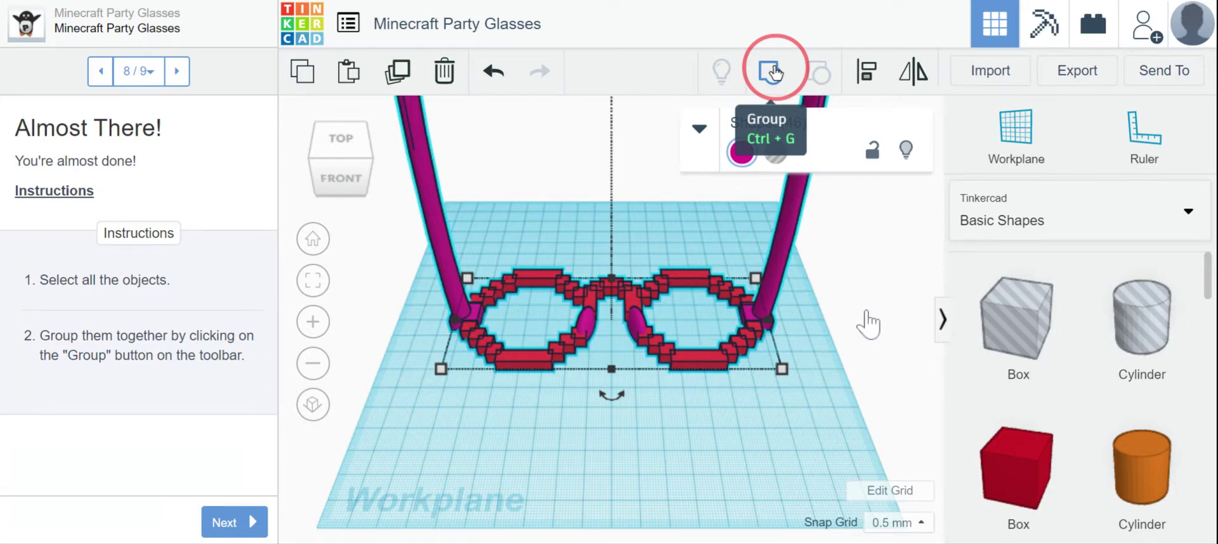
{"action": "key", "text": "ctrl+g"}
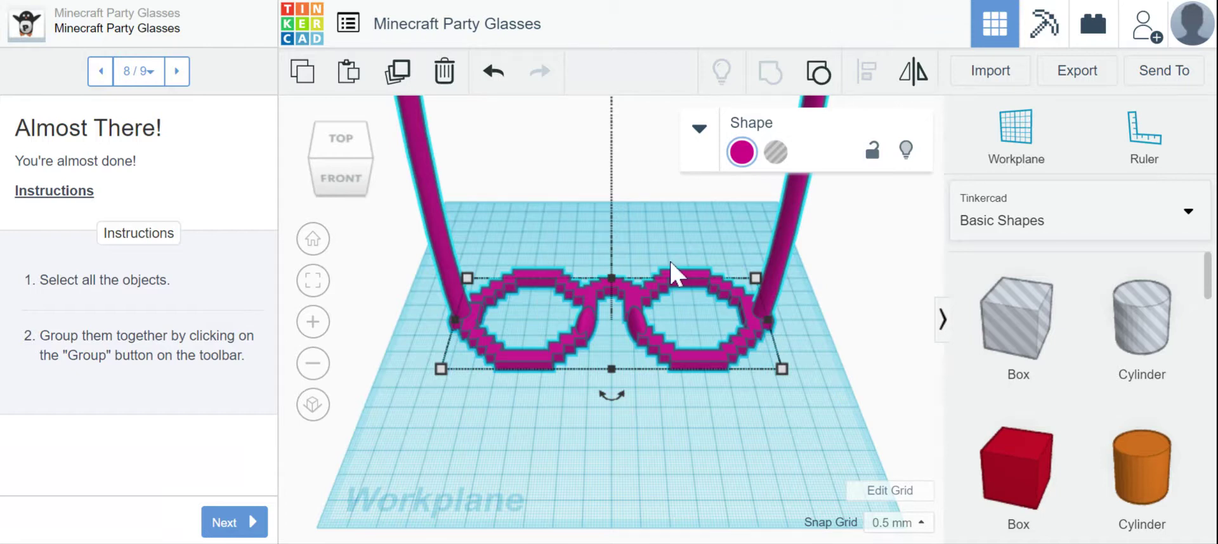
{"action": "left_click", "coordinate": [743, 152]}
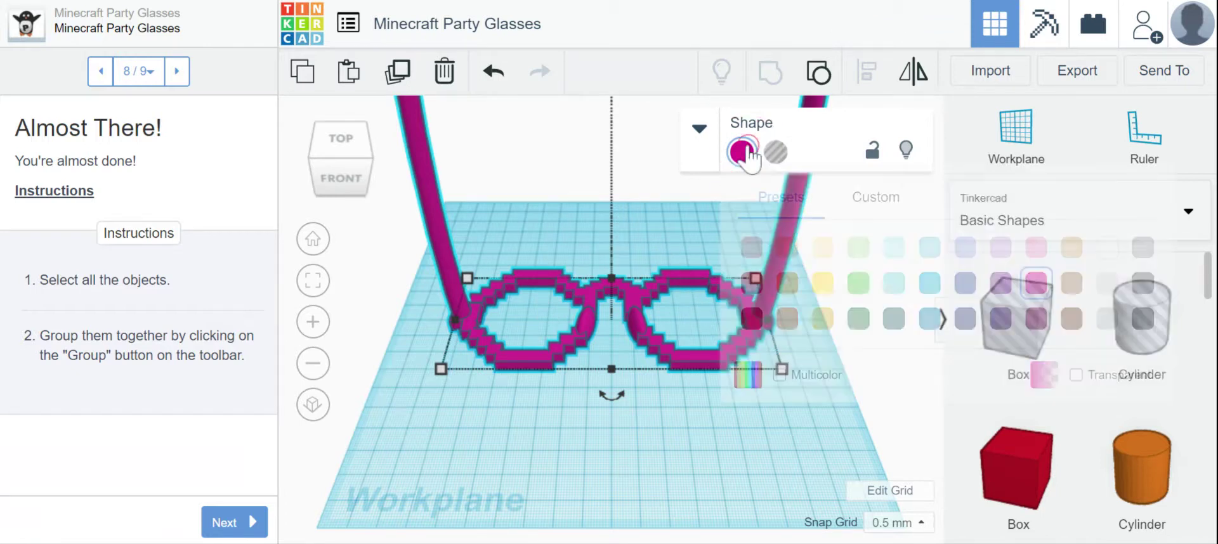
{"action": "left_click", "coordinate": [859, 284]}
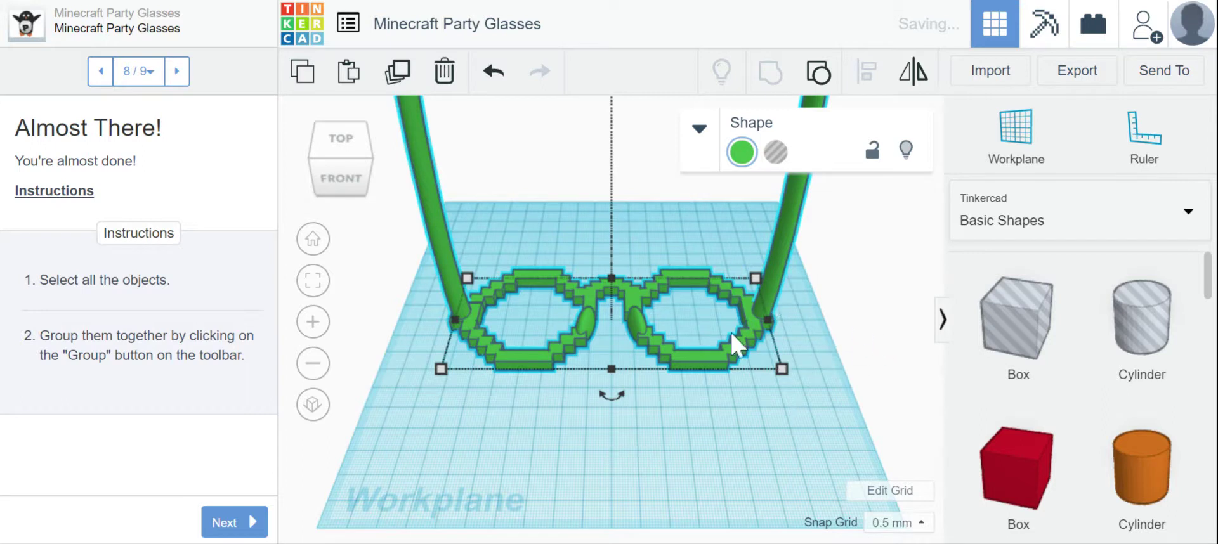
- Rename the design by adding the maker's first name in front of "Minecraft Party Glasses"
{"action": "left_click", "coordinate": [470, 32]}
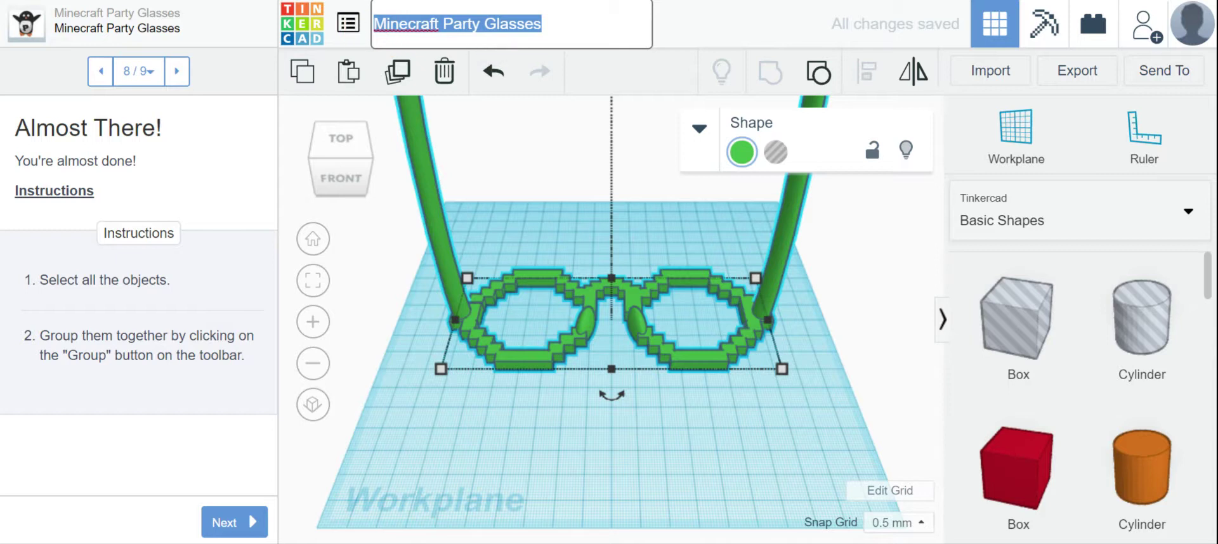
{"action": "left_click", "coordinate": [374, 24]}
{"action": "type", "text": "Amanda"}
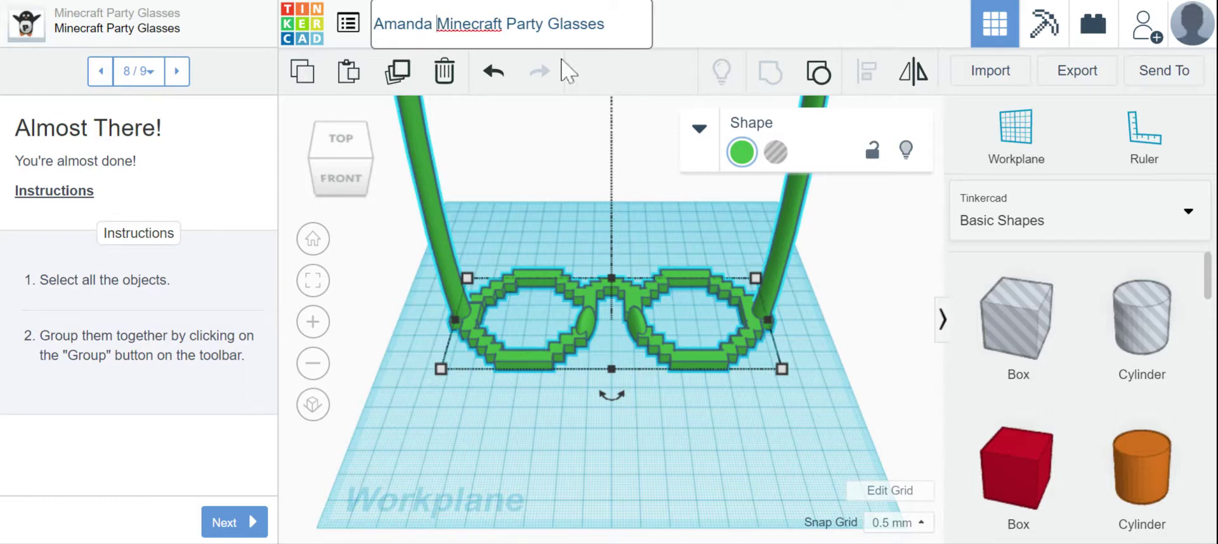
{"action": "key", "text": "Return"}
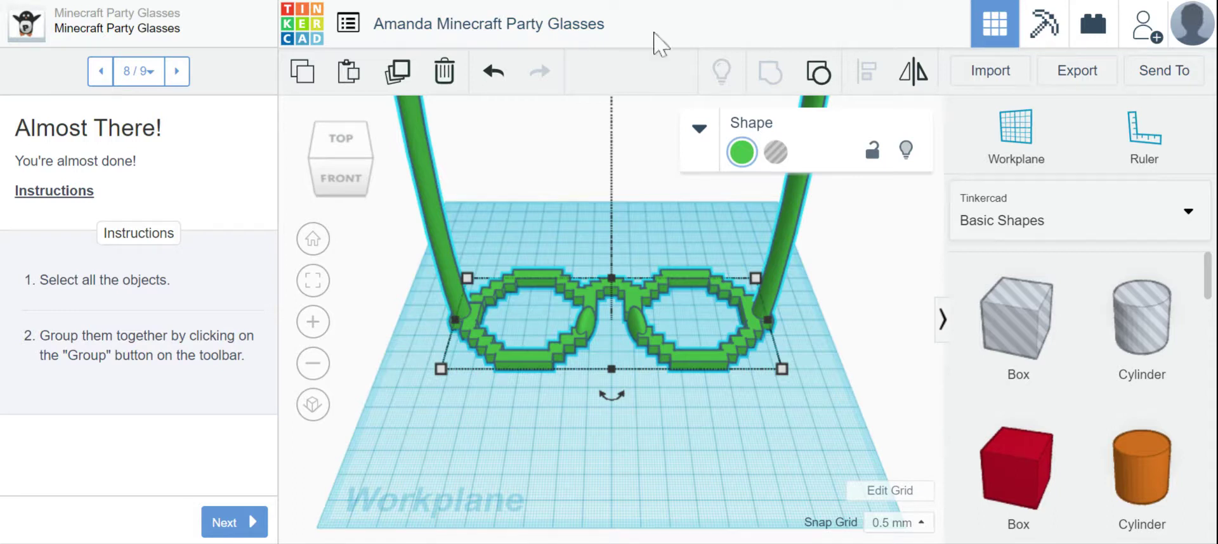